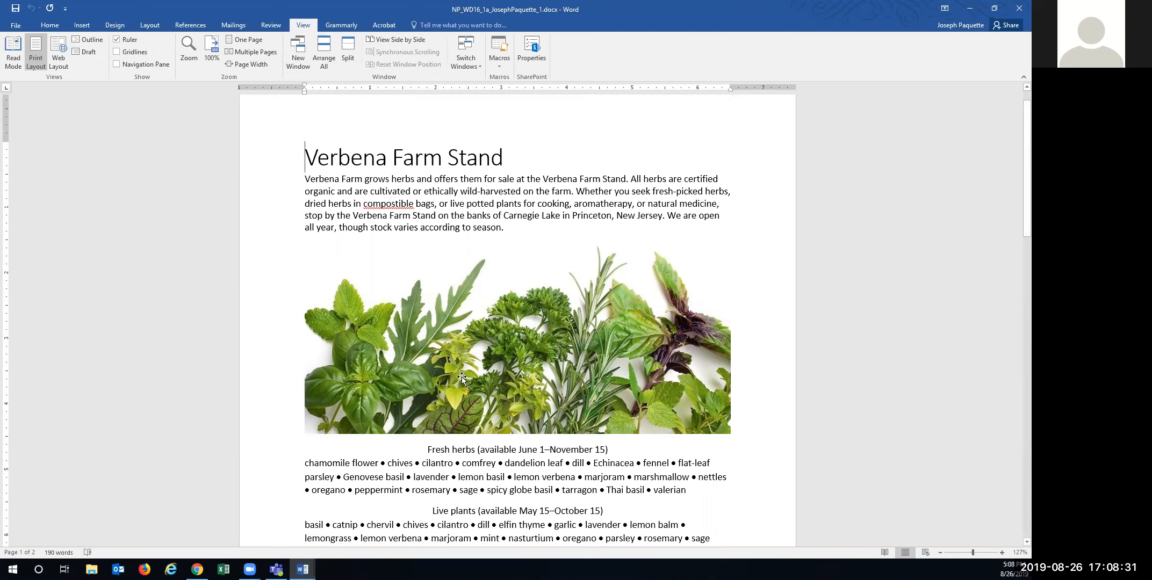
# - Save a copy of the flyer in Documents, changing the file name's trailing 1 to 2
pyautogui.scroll(-7, 464, 381)
pyautogui.scroll(-5, 467, 382)
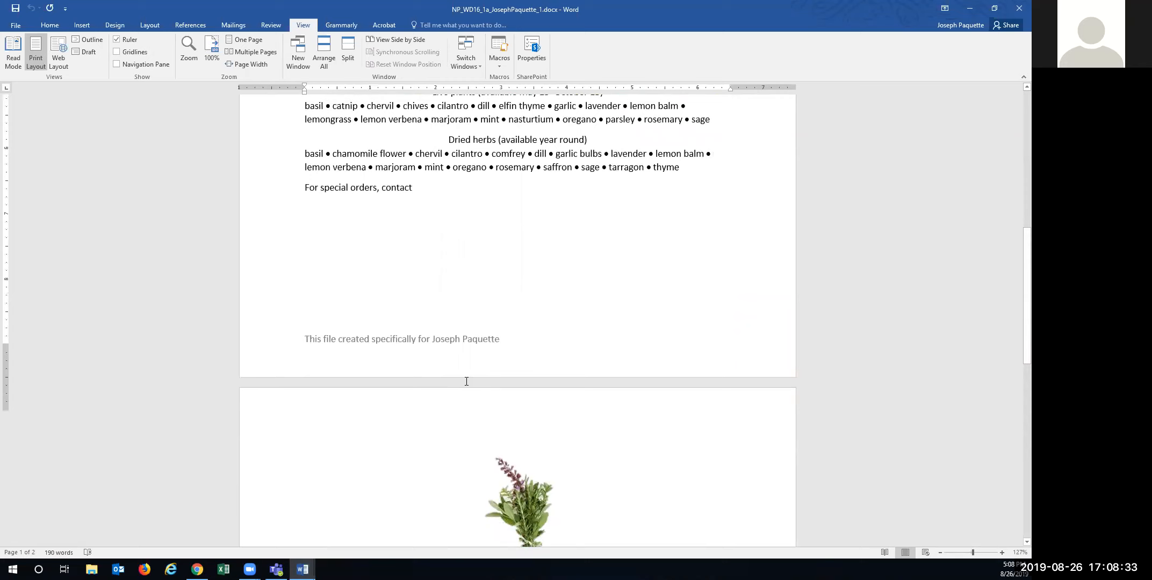
pyautogui.scroll(13, 466, 382)
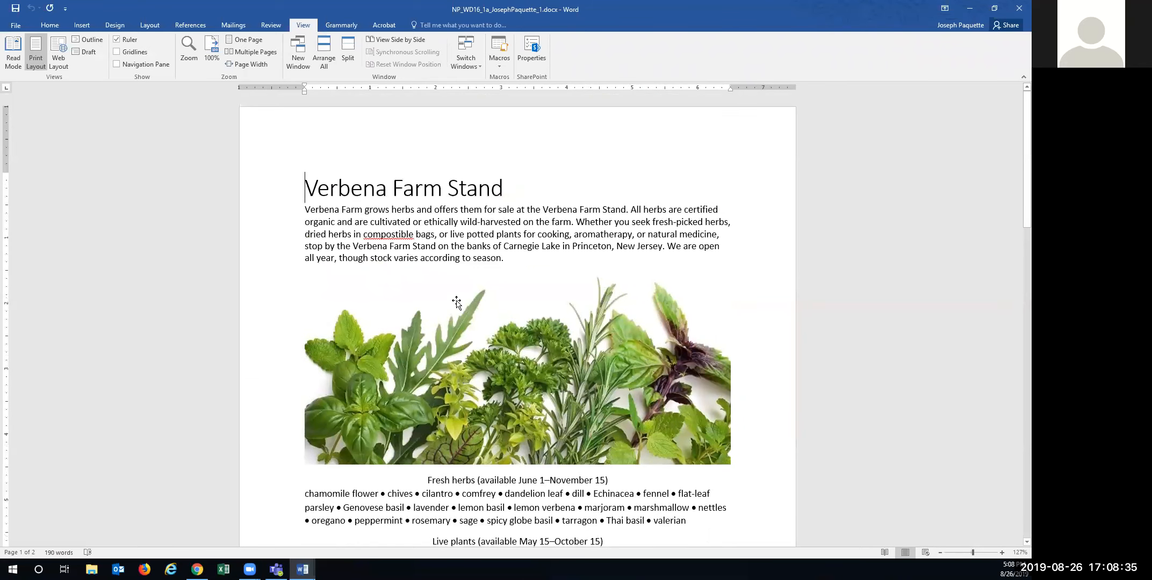
pyautogui.click(21, 28)
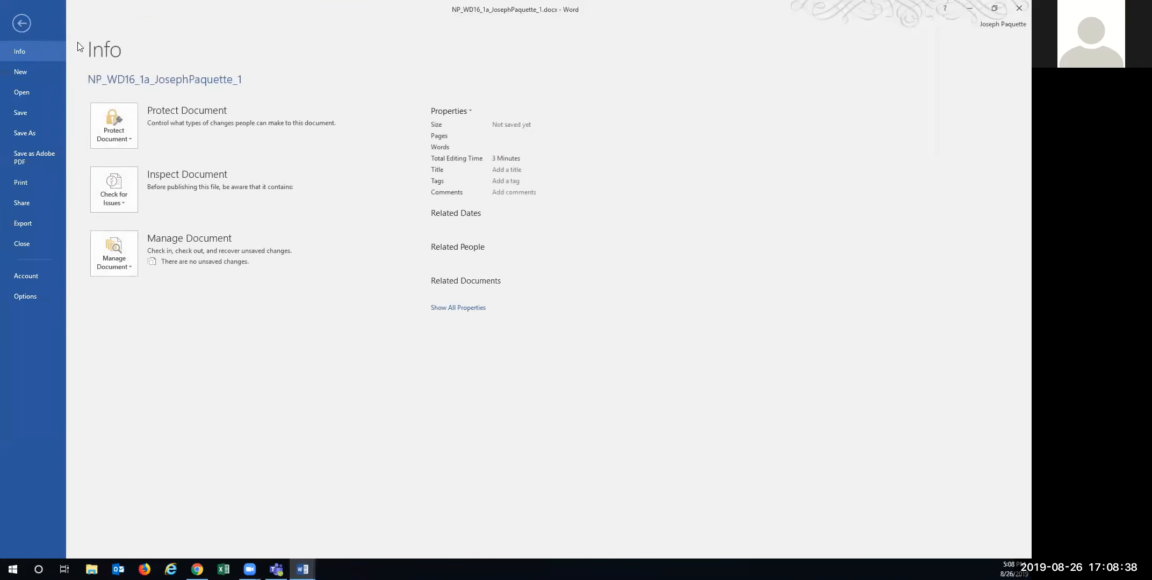
pyautogui.click(24, 138)
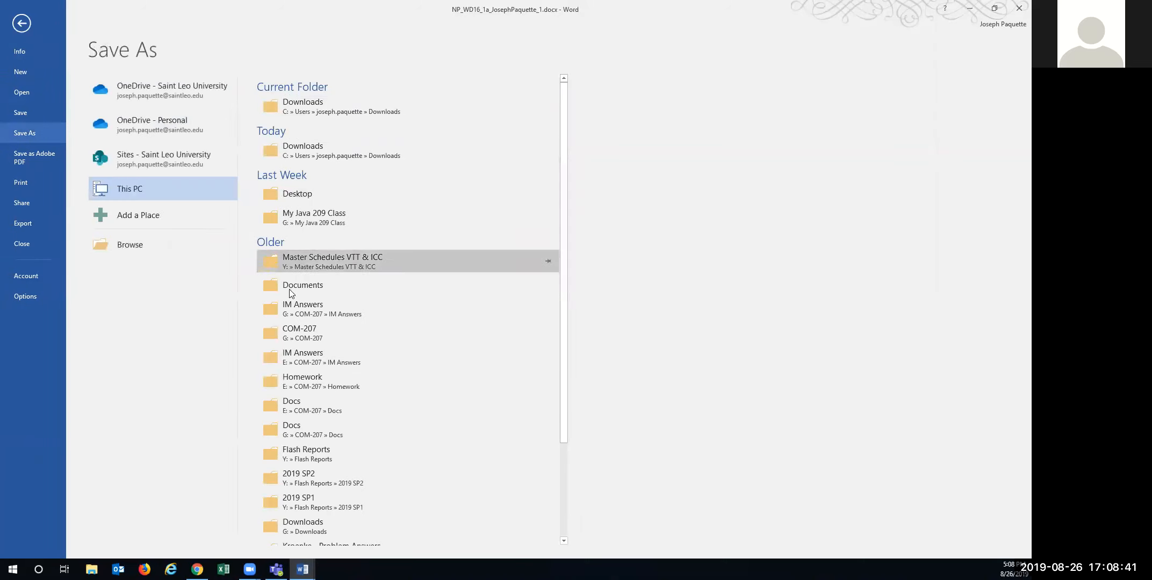
pyautogui.click(307, 285)
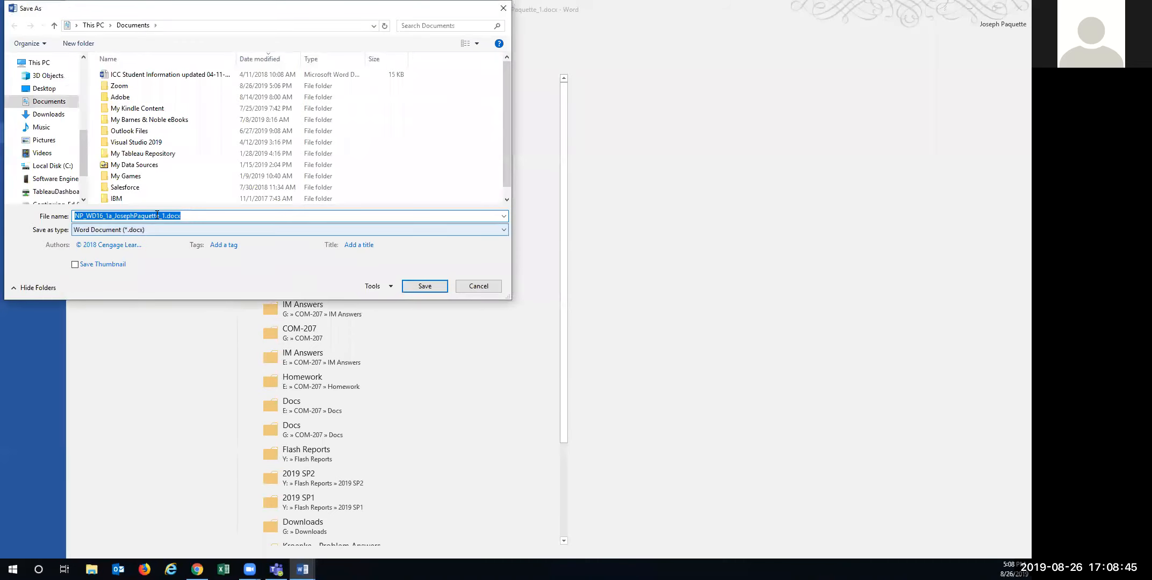
pyautogui.click(165, 215)
pyautogui.moveTo(165, 215); pyautogui.dragTo(163, 216)
pyautogui.write('2')
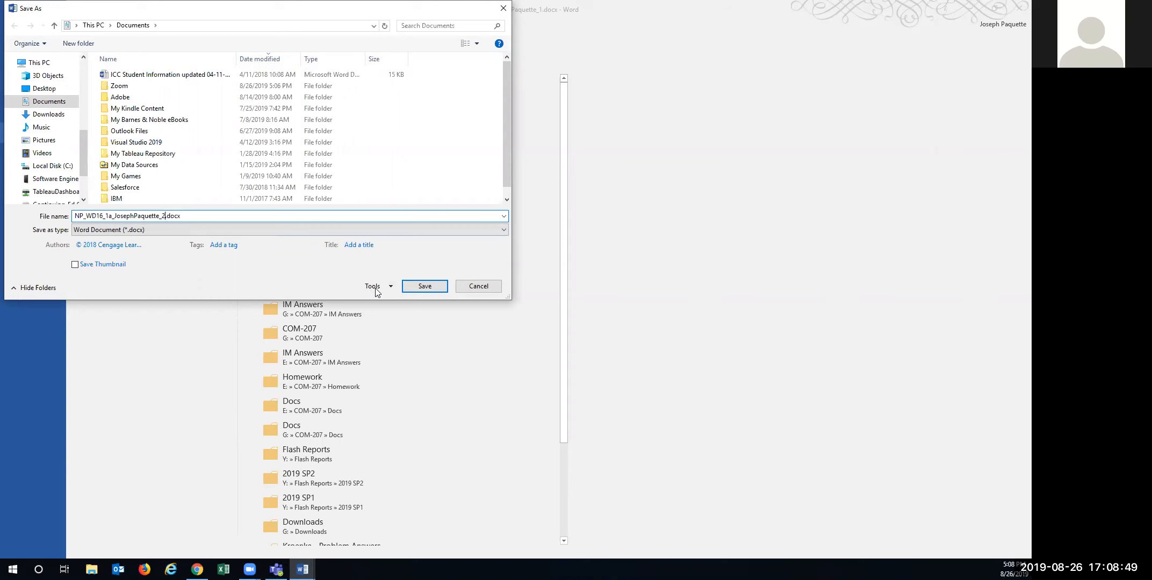
pyautogui.click(419, 286)
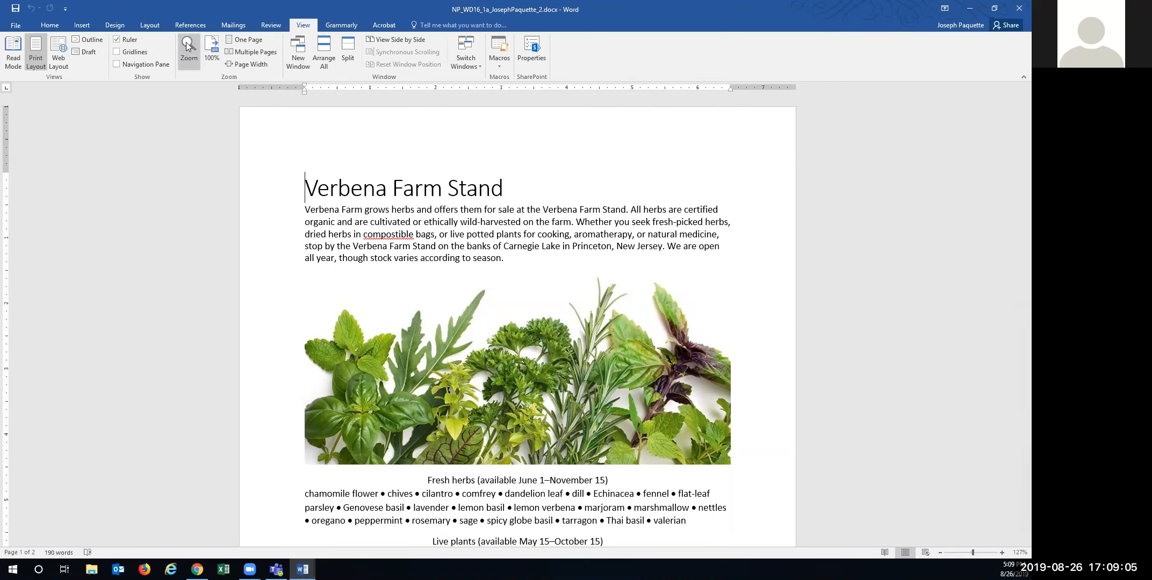
# - Set the top and bottom margins to 0.5" in the Custom Margins settings
pyautogui.click(148, 25)
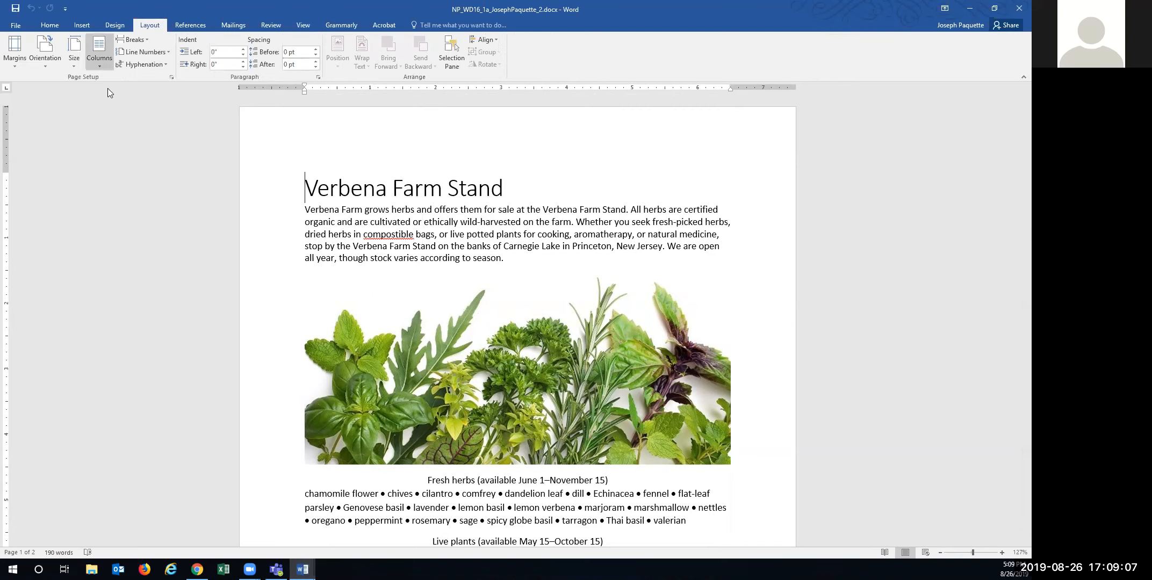
pyautogui.click(20, 66)
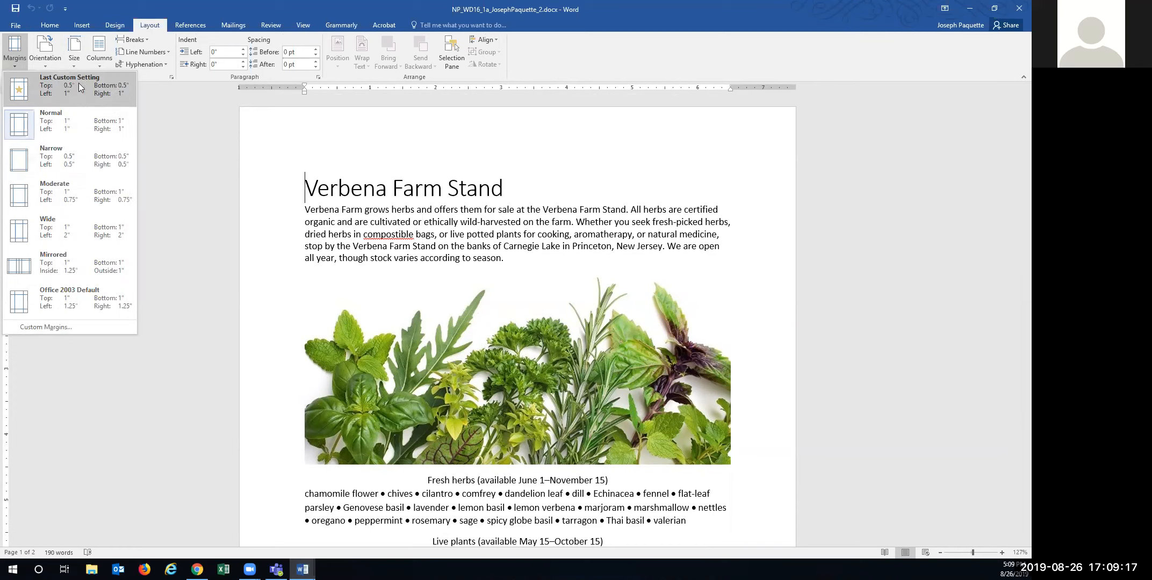
pyautogui.click(50, 327)
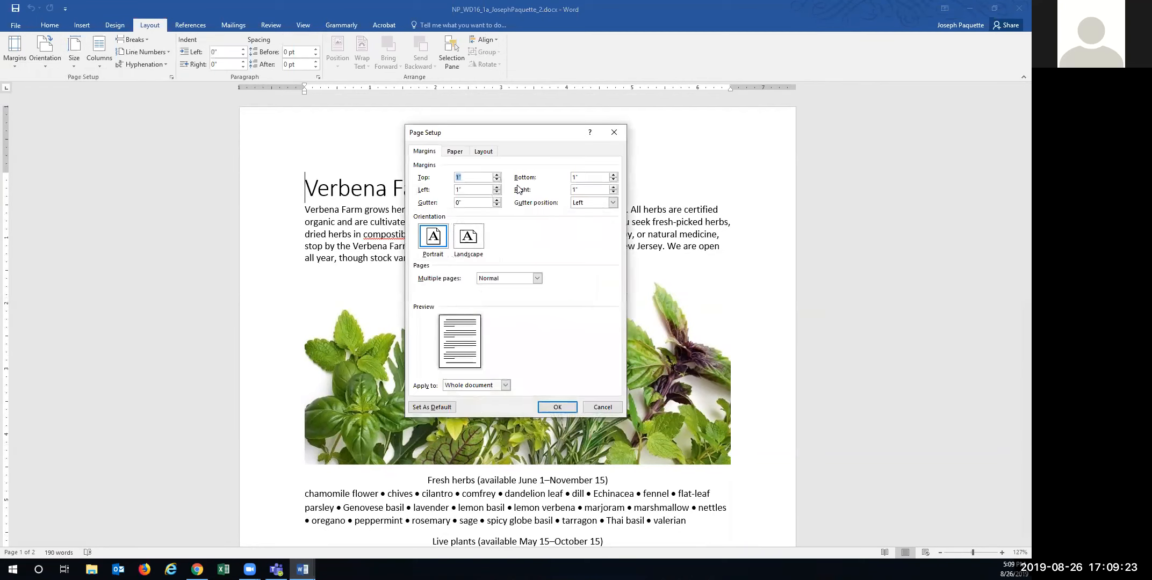
pyautogui.click(497, 180)
pyautogui.click(496, 180)
pyautogui.click(497, 180)
pyautogui.click(497, 180)
pyautogui.click(496, 180)
pyautogui.click(614, 180)
pyautogui.click(614, 180)
pyautogui.click(613, 180)
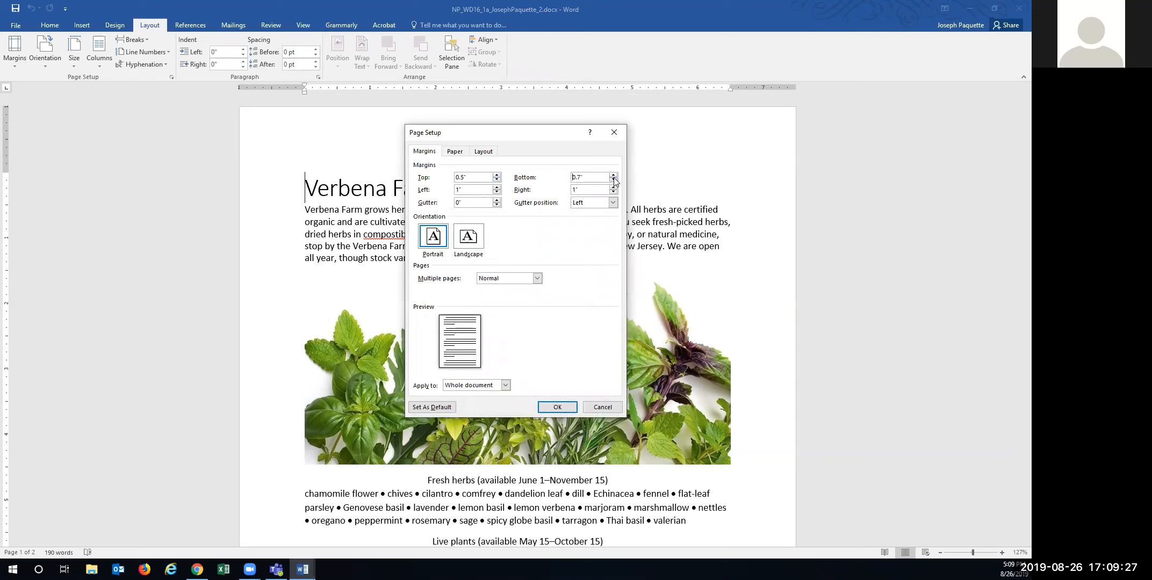
pyautogui.click(614, 180)
pyautogui.click(555, 407)
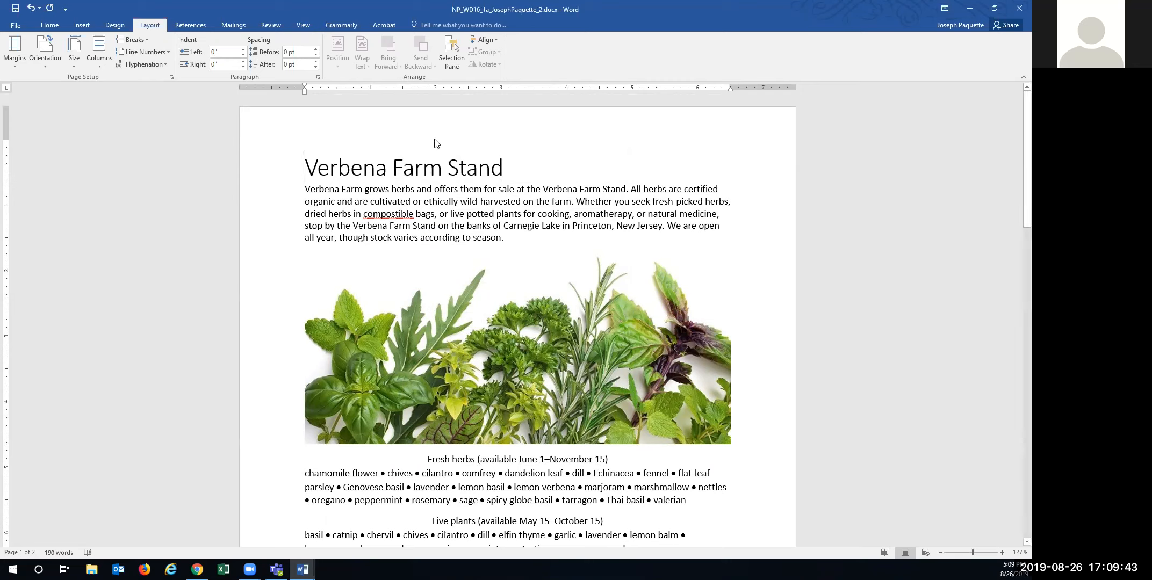
# - Apply the Fill - Green, Accent 1, Shadow text effect to the Verbena Farm Stand title
pyautogui.moveTo(312, 165); pyautogui.dragTo(500, 172)
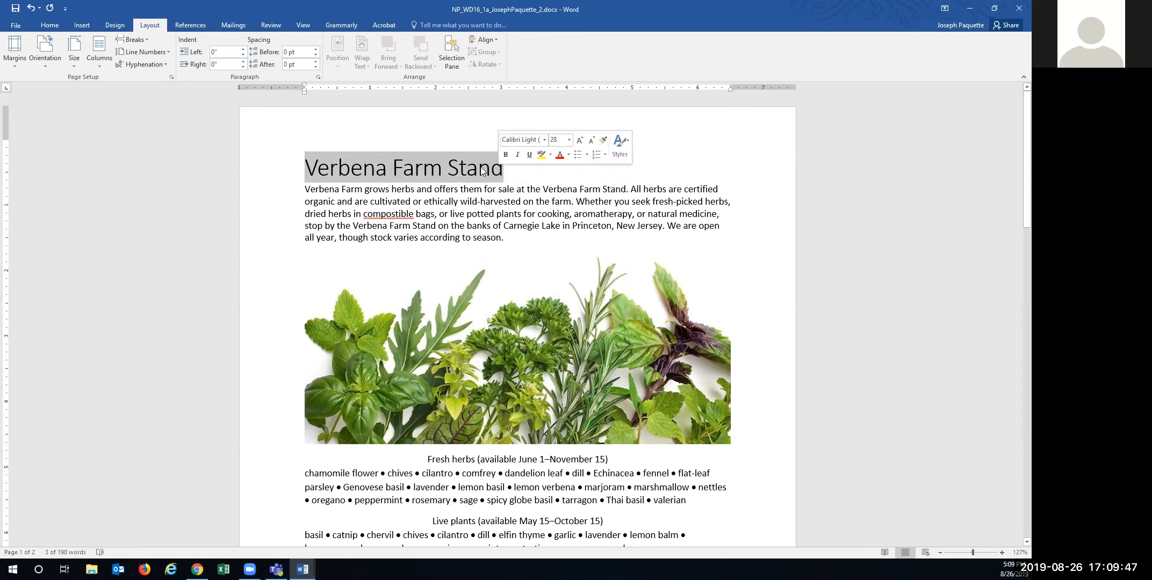
pyautogui.click(551, 155)
pyautogui.click(551, 155)
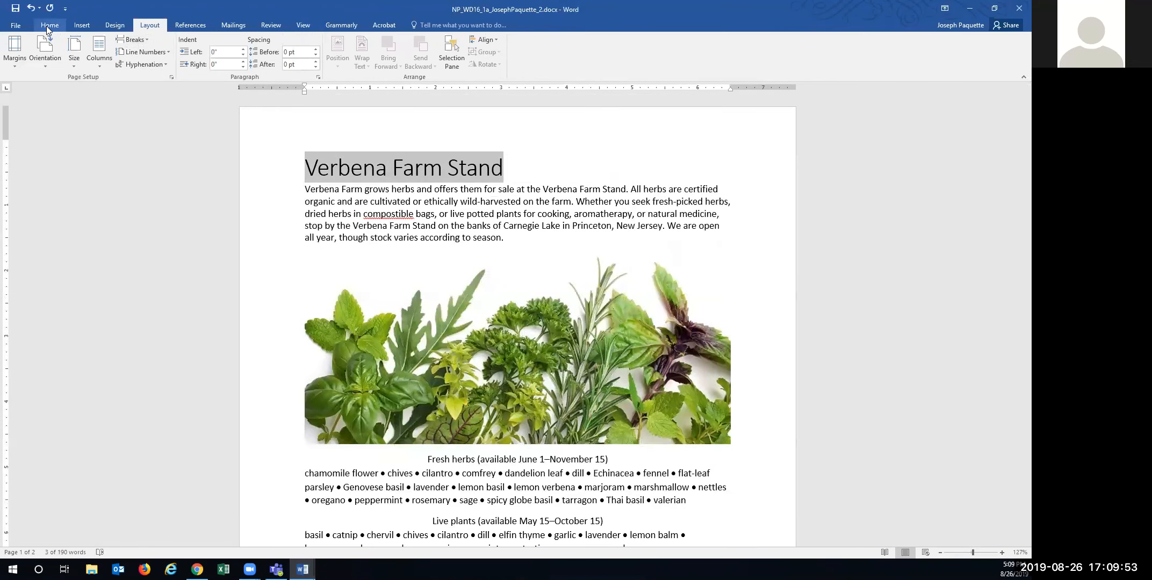
pyautogui.click(48, 27)
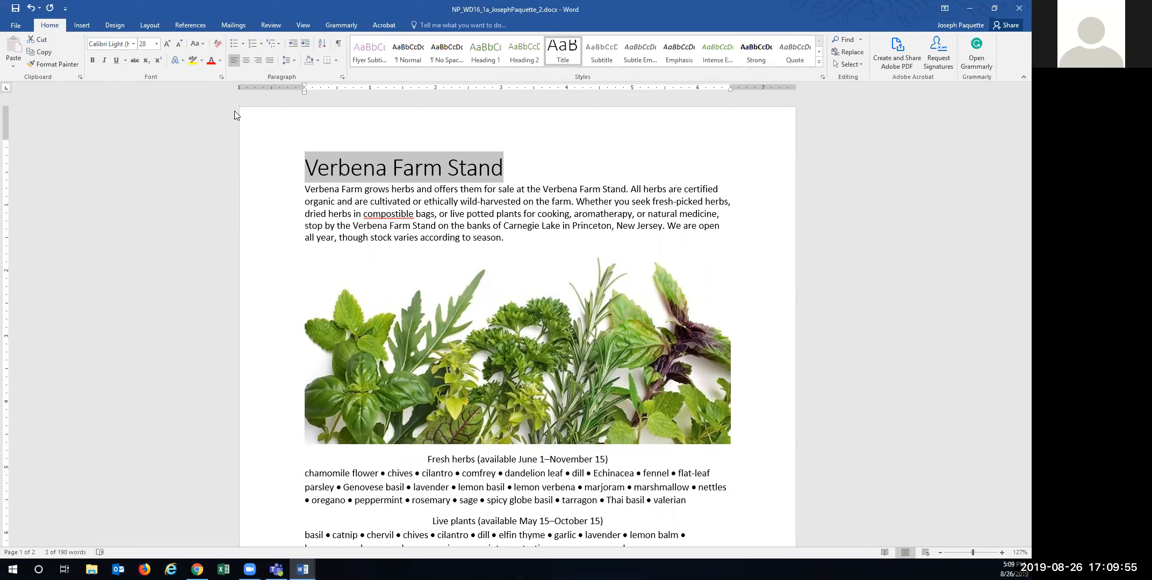
pyautogui.click(318, 61)
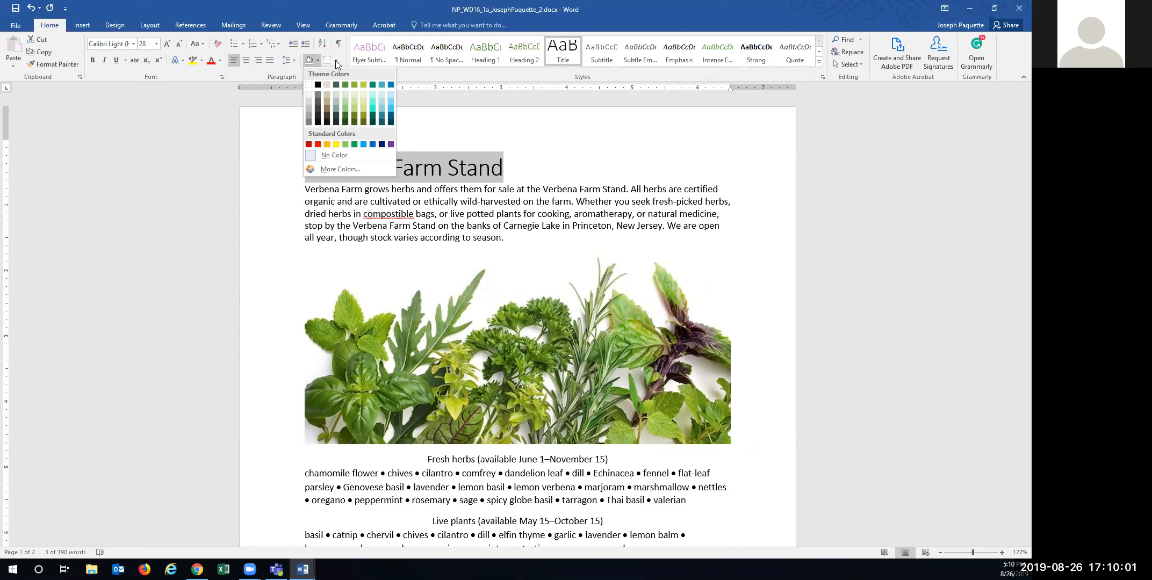
pyautogui.click(184, 61)
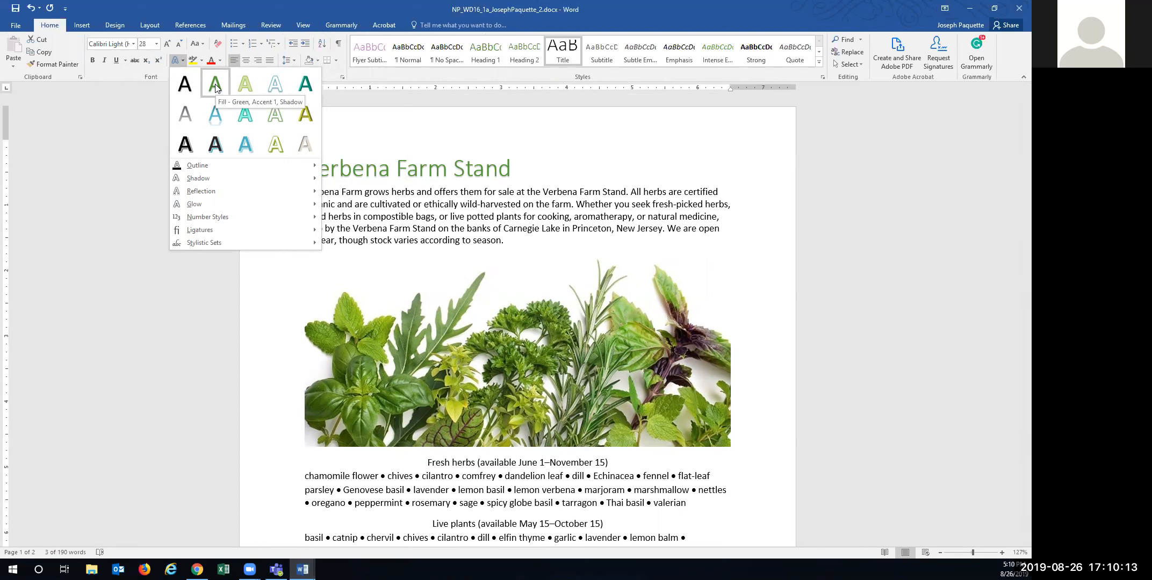
pyautogui.click(215, 86)
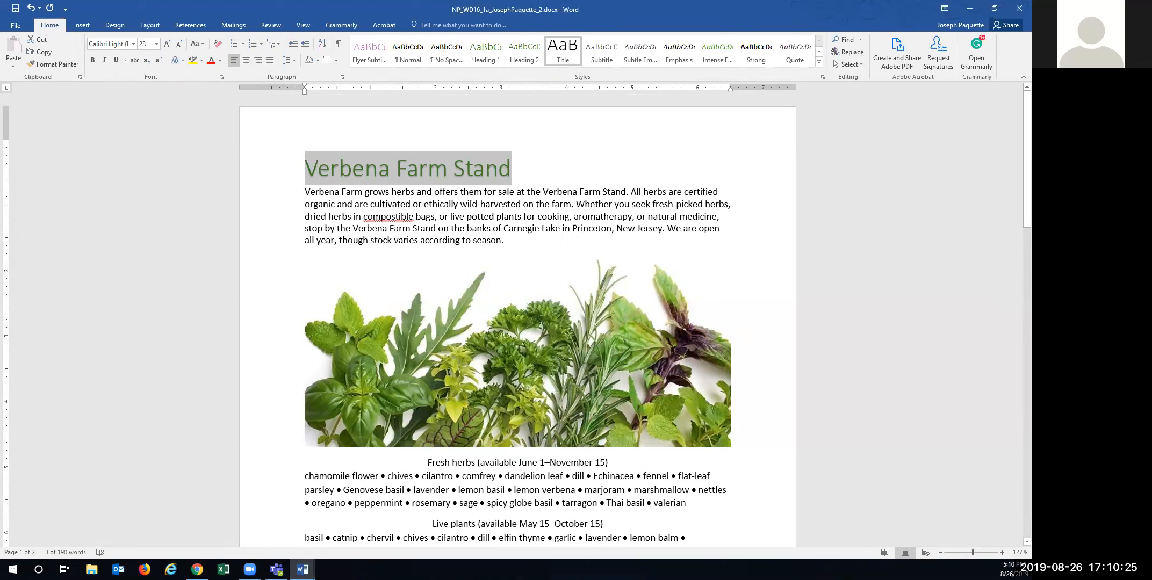
pyautogui.moveTo(305, 190); pyautogui.dragTo(483, 232)
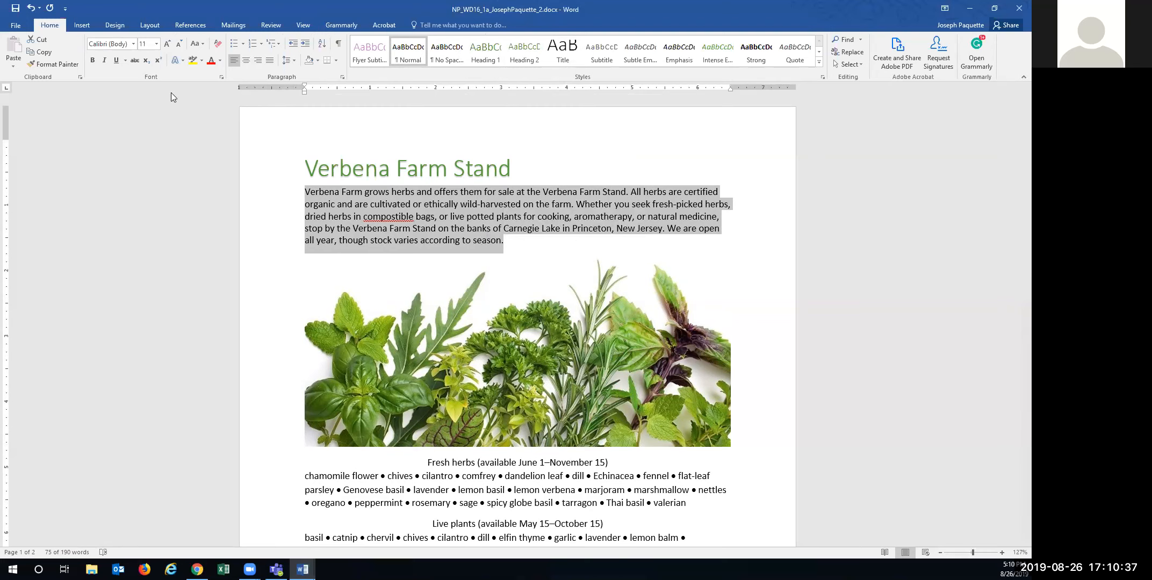
# - Set the first body paragraph's spacing after to 0 pt
pyautogui.click(149, 26)
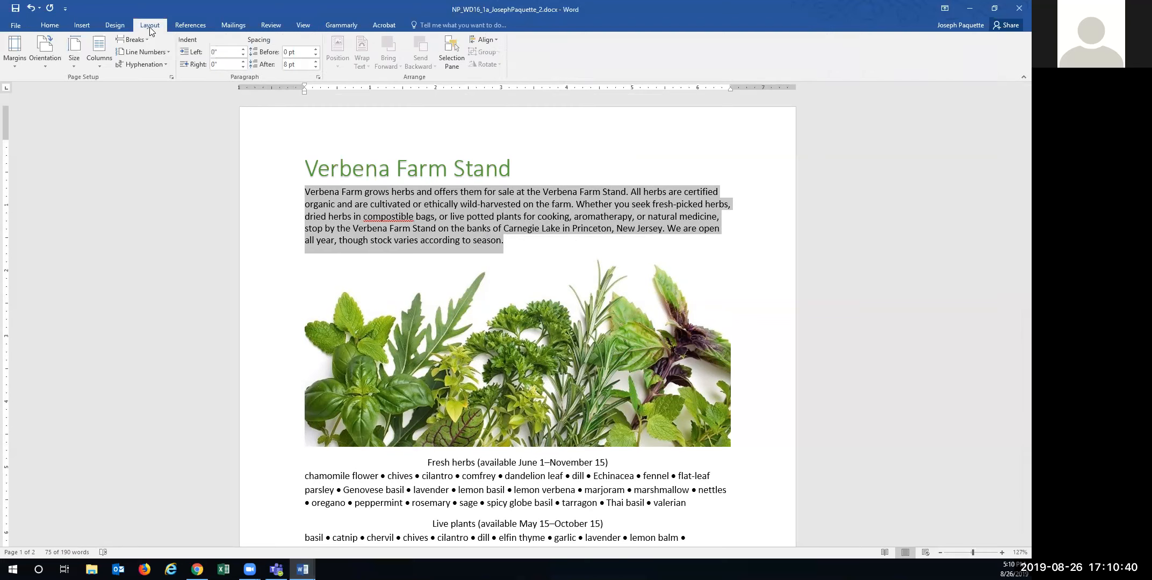
pyautogui.click(315, 62)
pyautogui.click(315, 68)
pyautogui.click(316, 67)
pyautogui.click(316, 68)
pyautogui.click(316, 62)
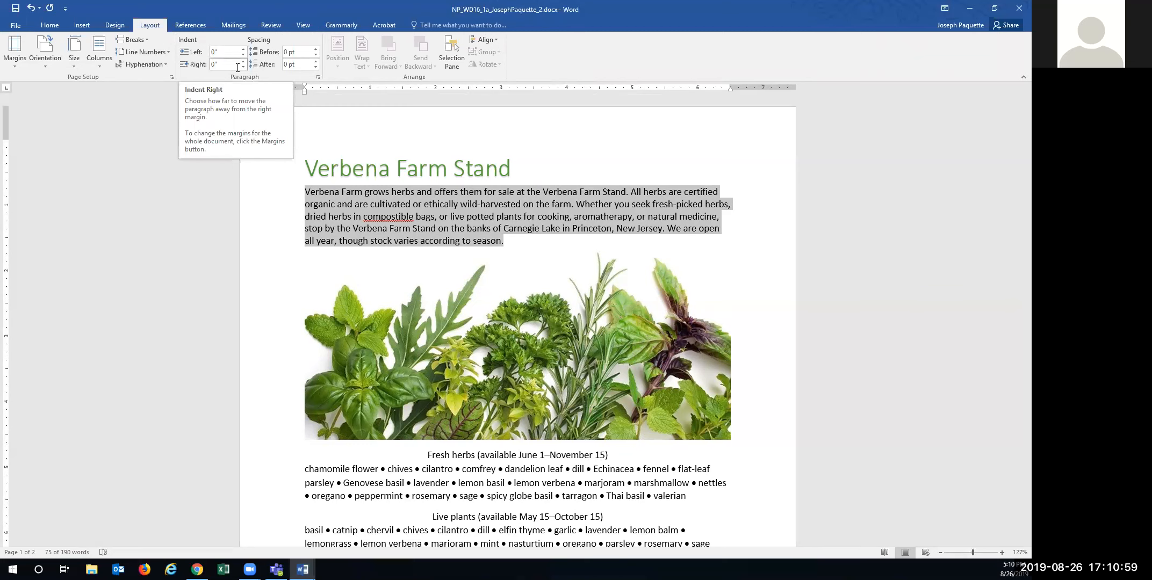
# - Set the paragraph's line spacing to 1.15
pyautogui.click(45, 23)
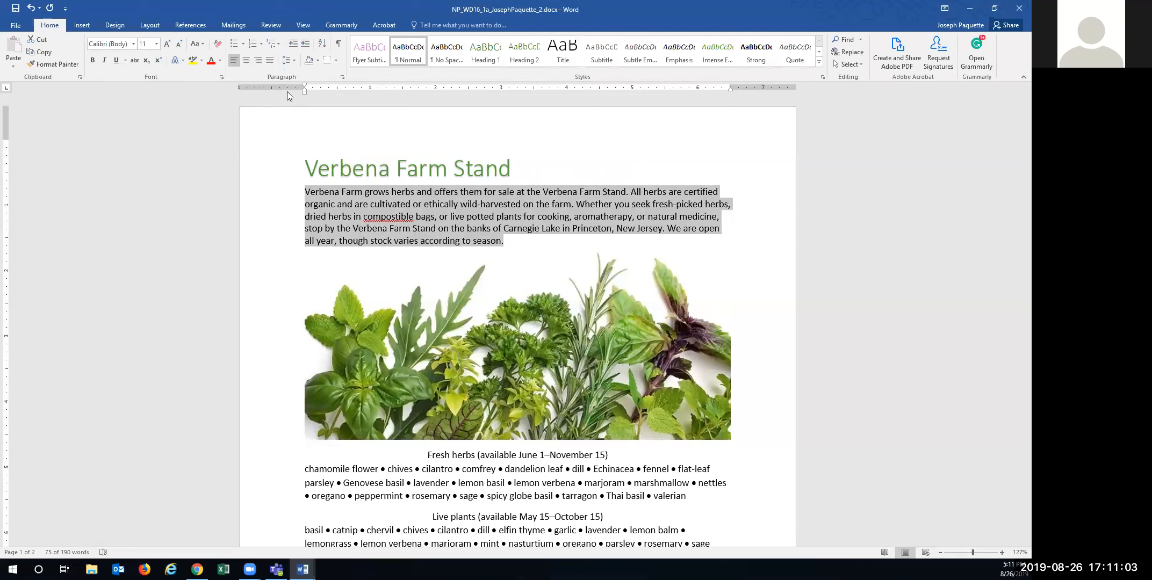
pyautogui.click(295, 61)
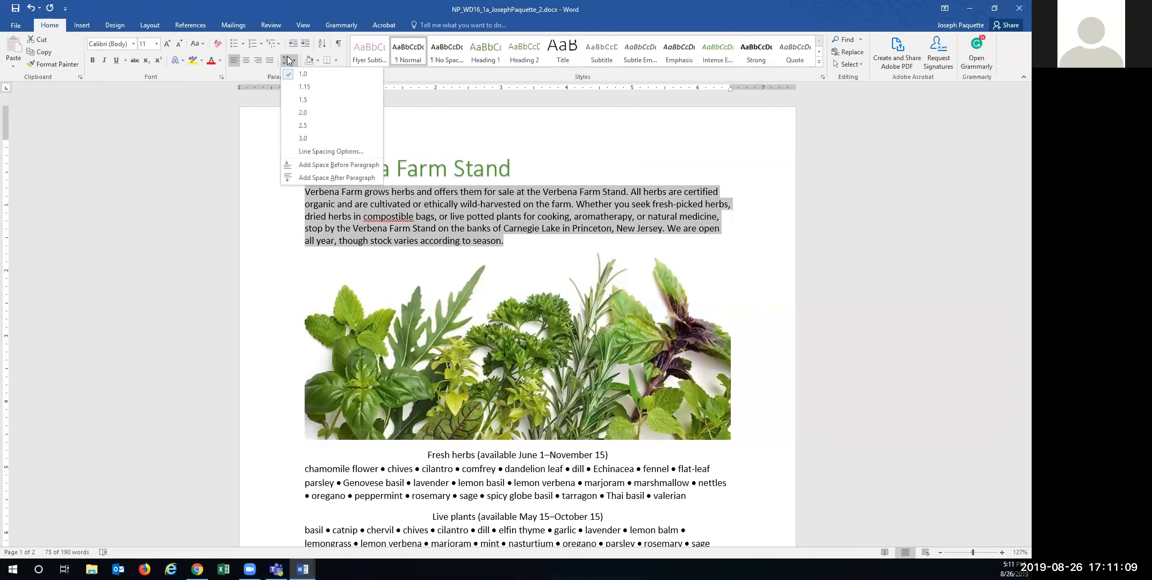
pyautogui.click(201, 117)
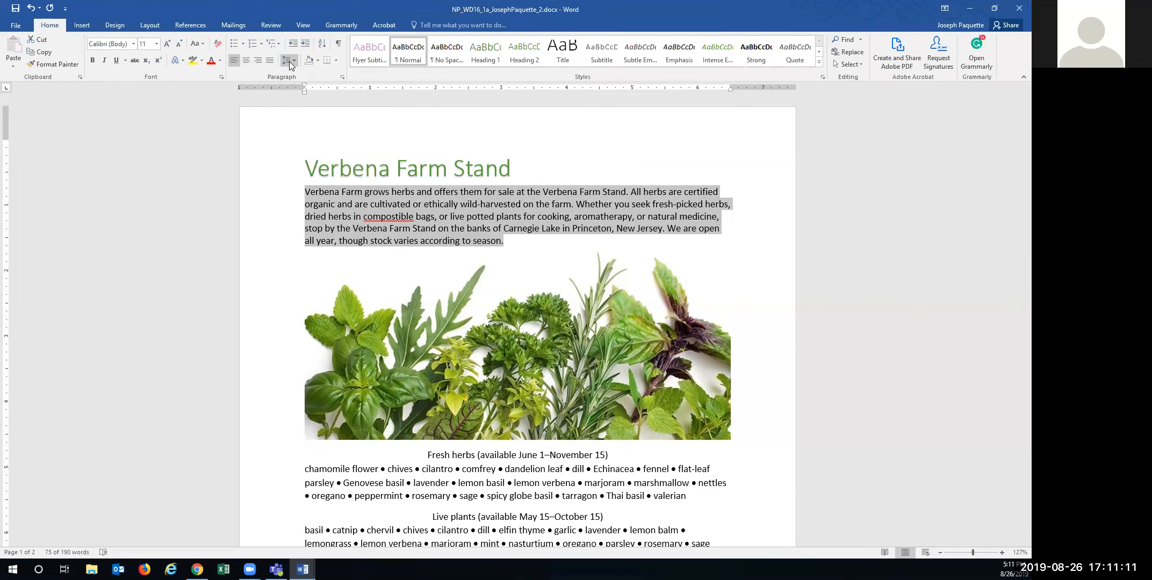
pyautogui.click(295, 61)
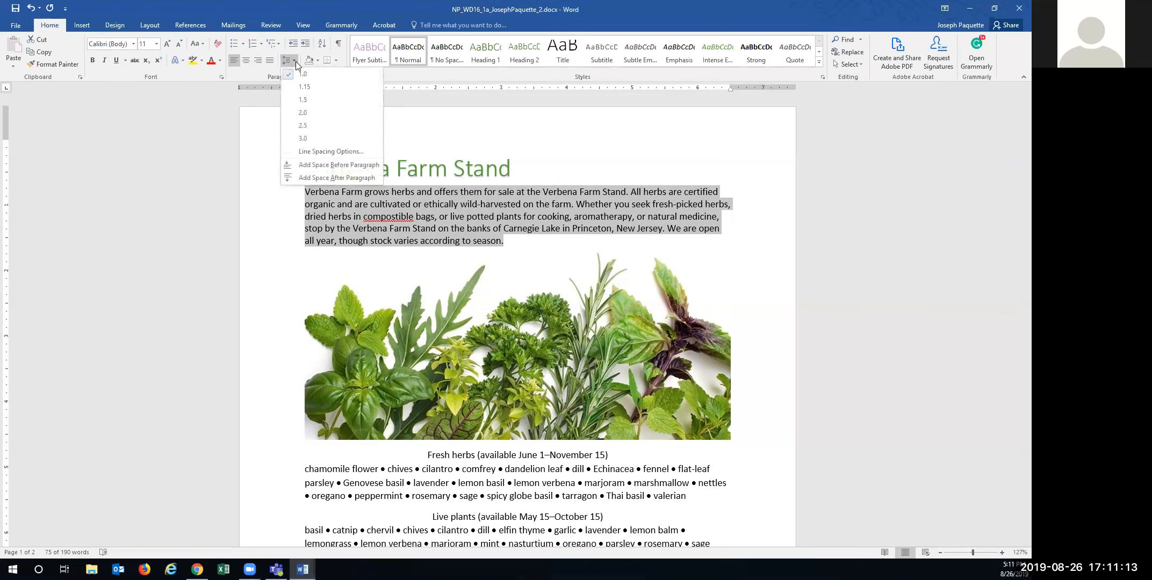
pyautogui.click(279, 76)
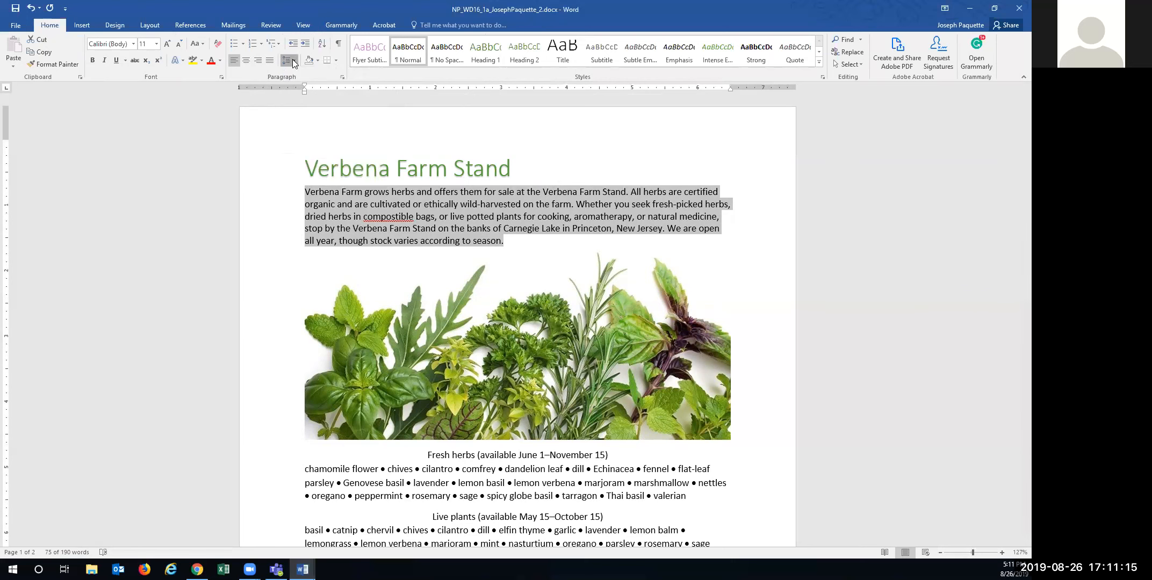
pyautogui.click(290, 61)
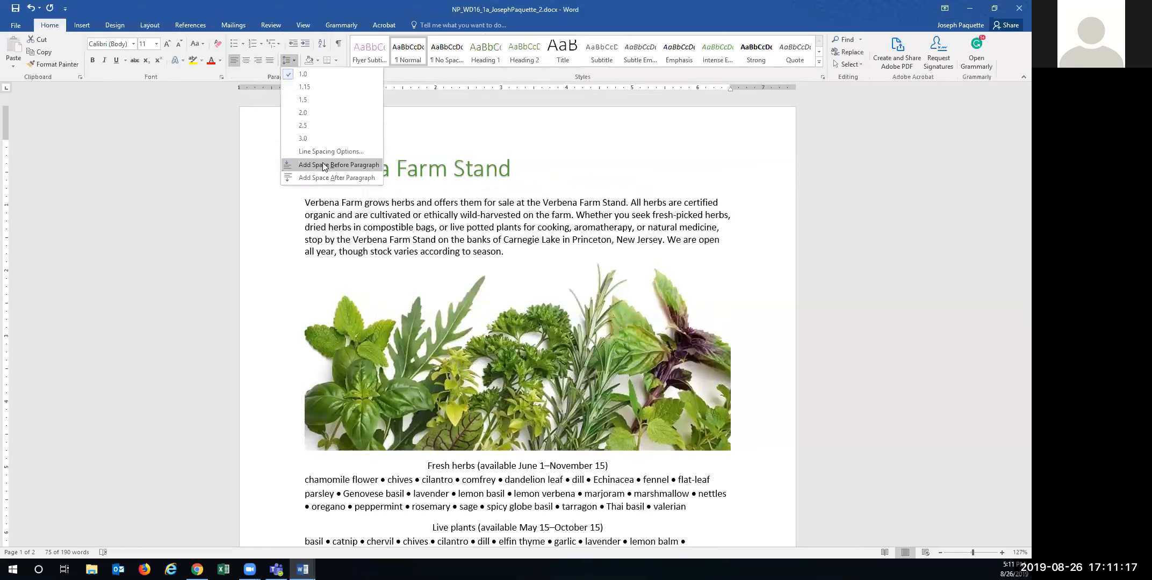
pyautogui.click(304, 87)
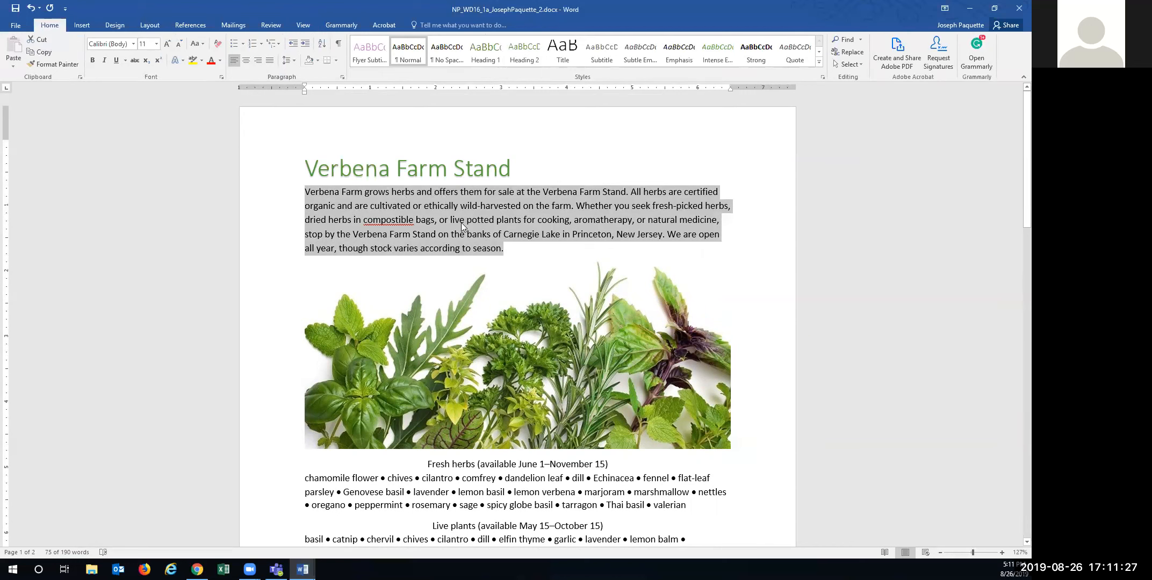
# - Delete the open-all-year sentence from the introductory paragraph and select the herb photo
pyautogui.click(665, 236)
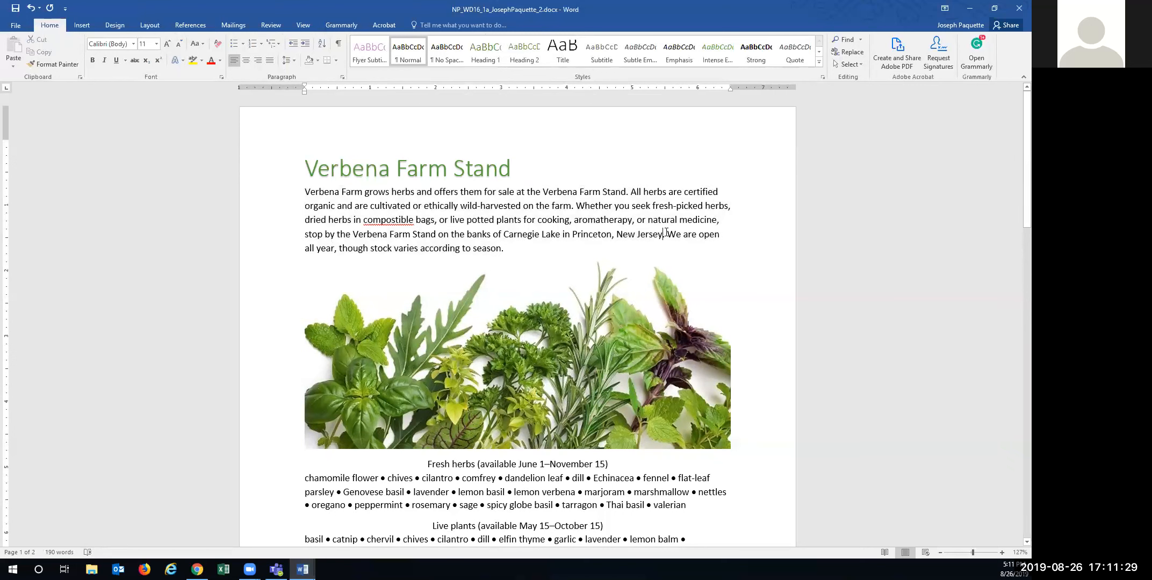
pyautogui.moveTo(668, 232); pyautogui.dragTo(506, 251)
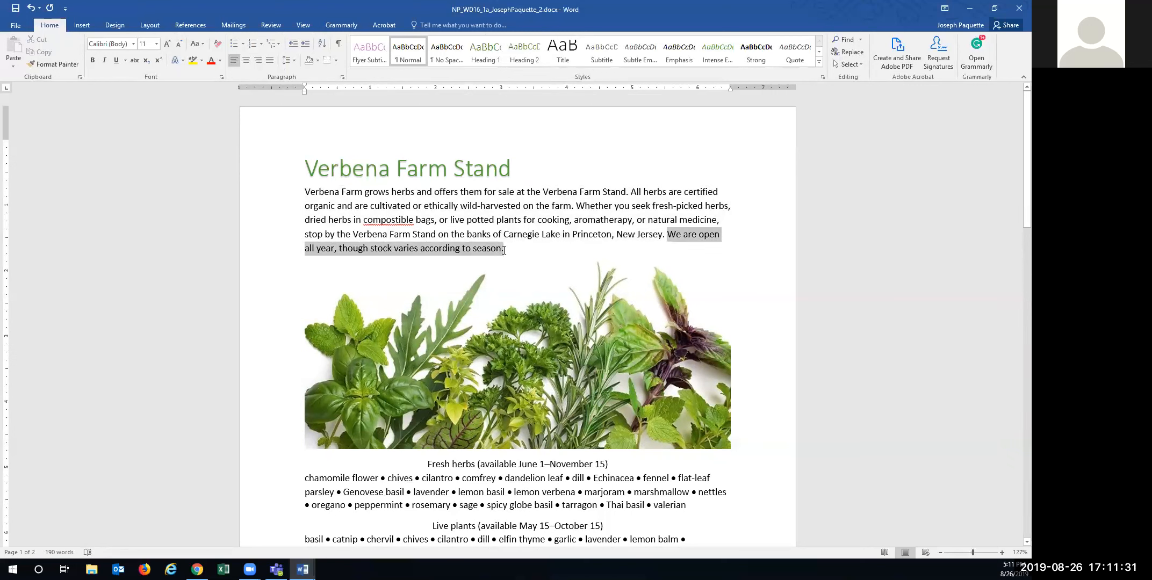
pyautogui.press('Delete')
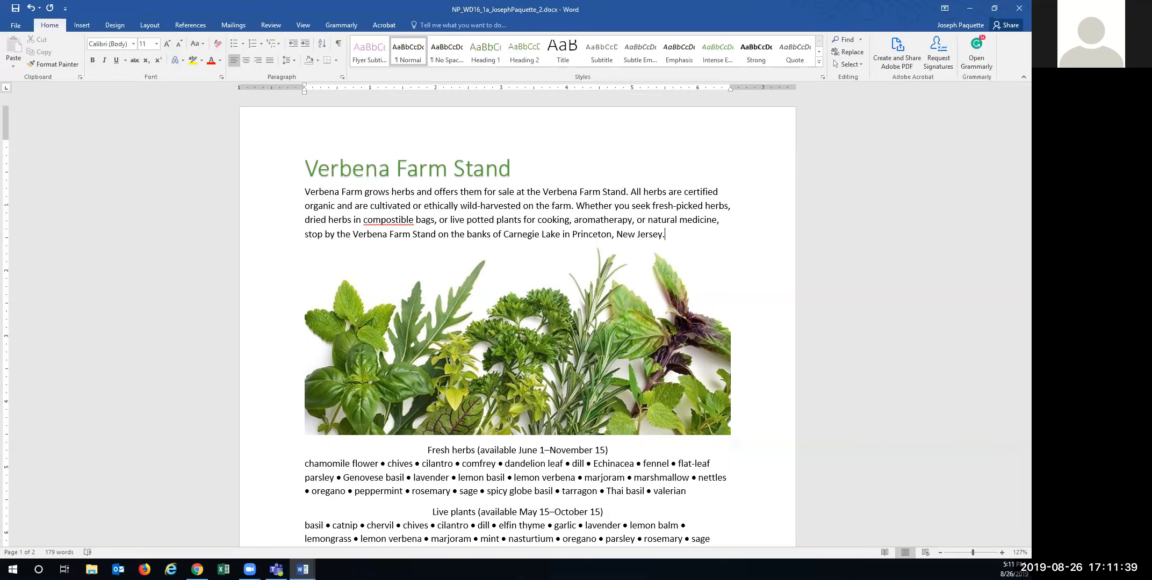
pyautogui.click(375, 329)
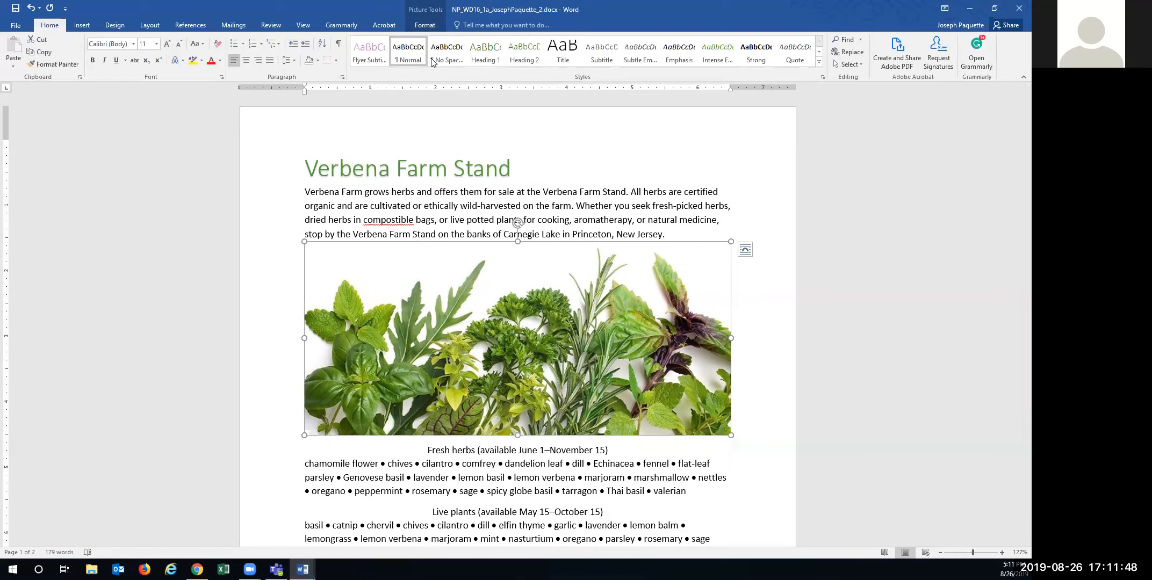
# - Enlarge the Word window and give the herb photo the Soft Edge Rectangle picture style
pyautogui.press('super+Down')
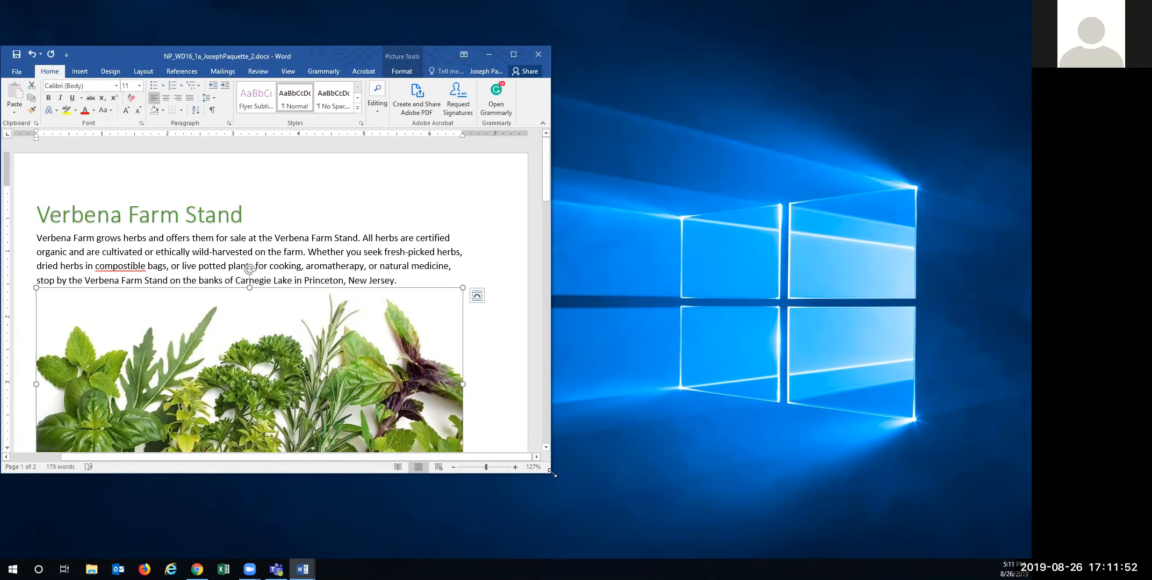
pyautogui.moveTo(551, 474); pyautogui.dragTo(1025, 558)
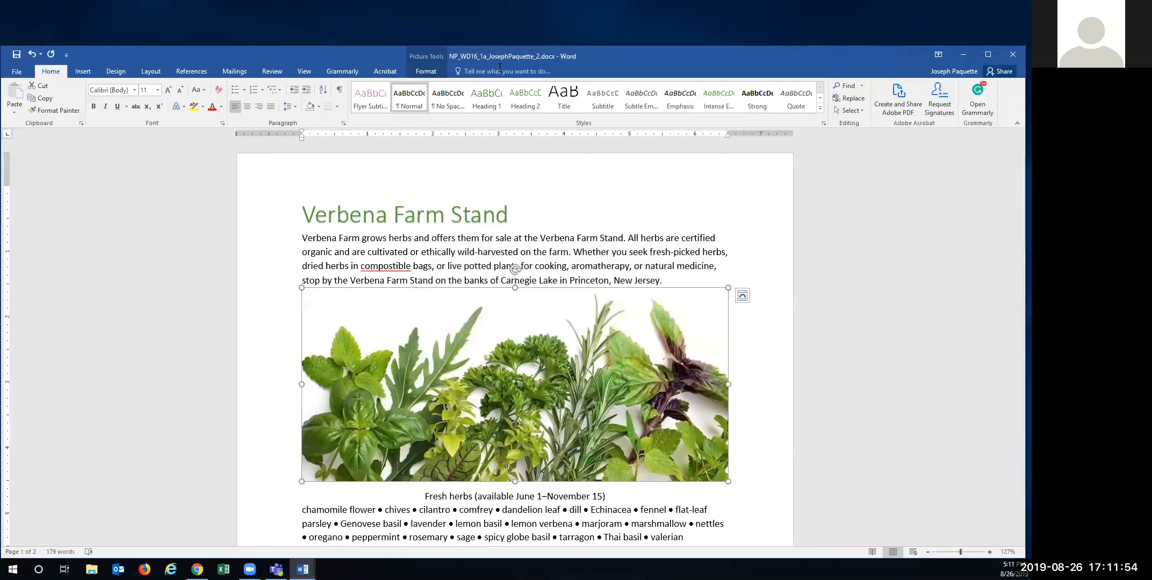
pyautogui.click(417, 71)
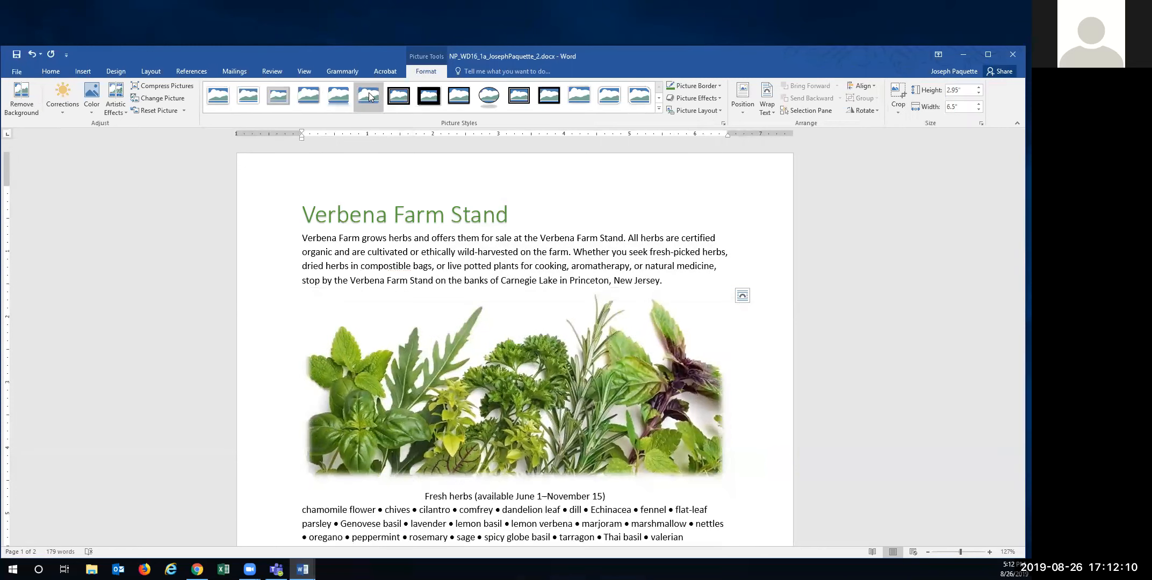
pyautogui.click(369, 95)
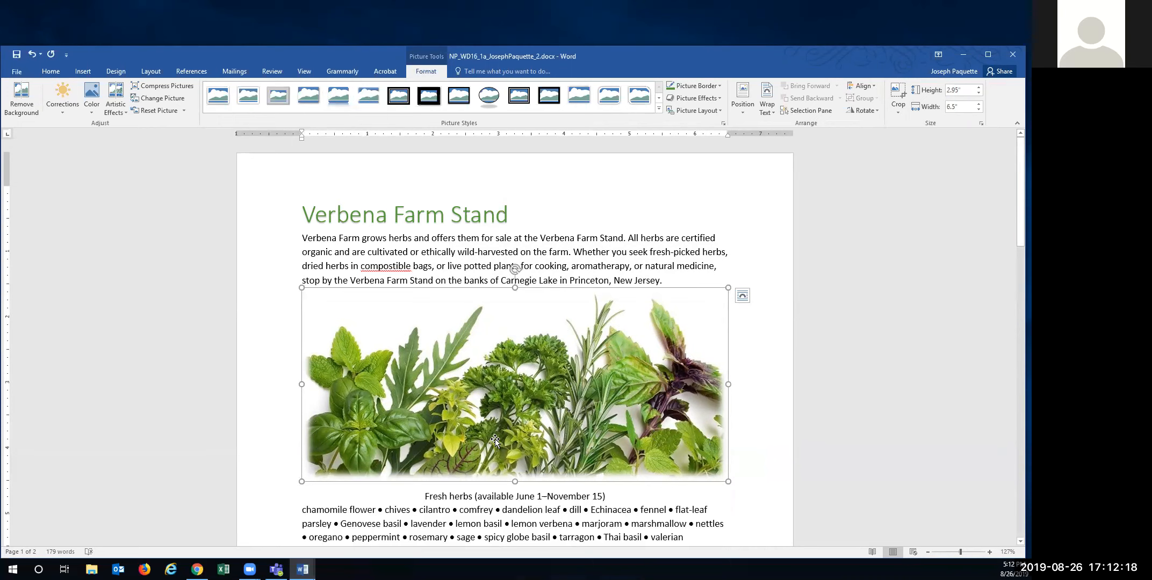
pyautogui.scroll(-3, 505, 429)
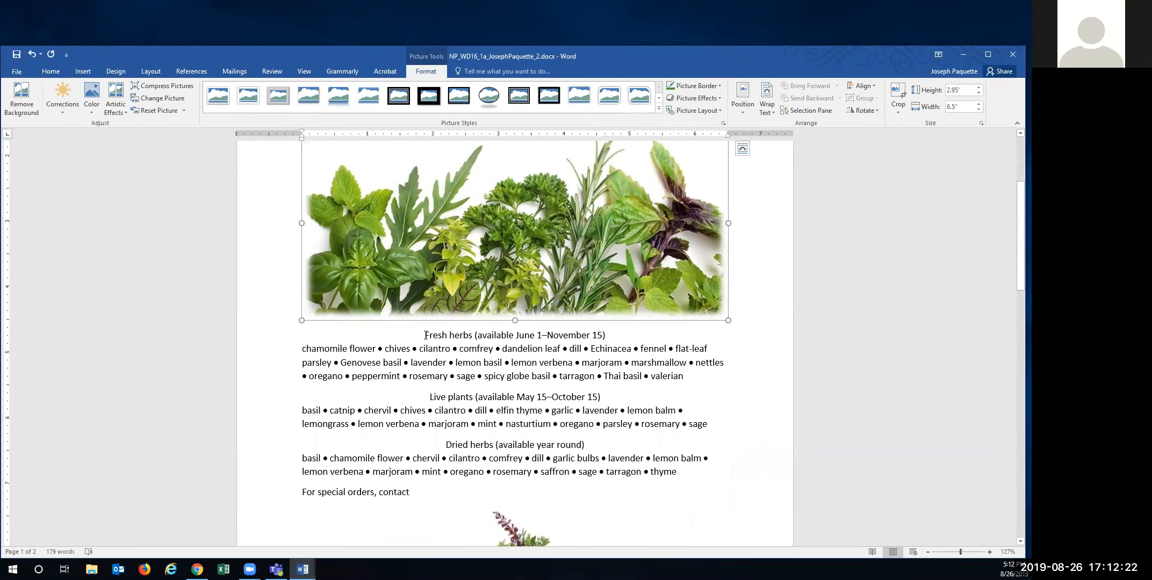
pyautogui.click(425, 335)
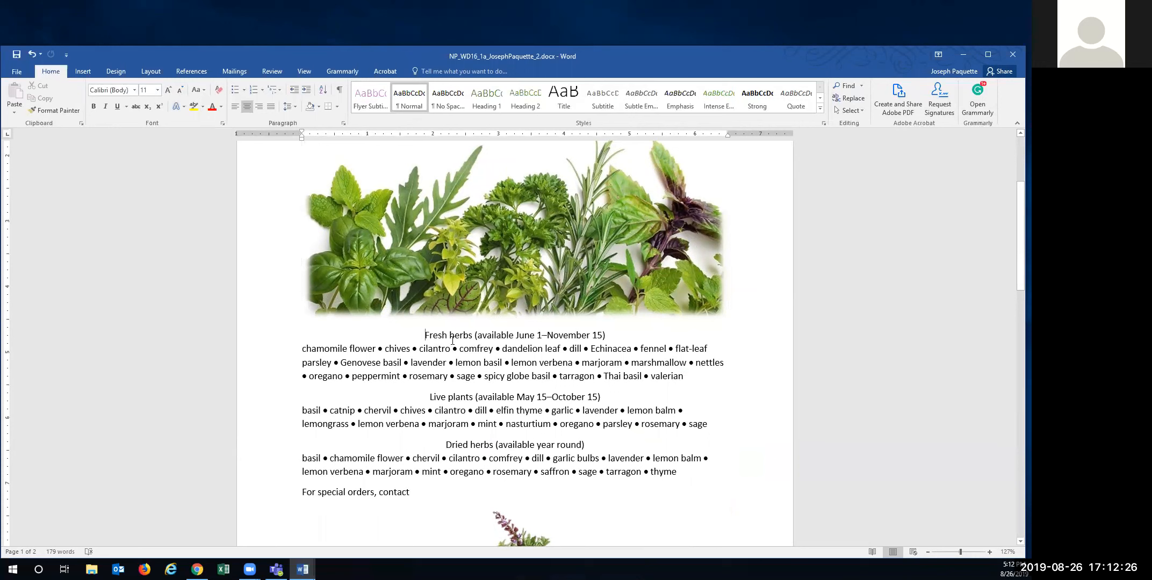
# - Make the Fresh herbs line a left-aligned, green, 14 pt Calibri Light heading
pyautogui.tripleClick(452, 336)
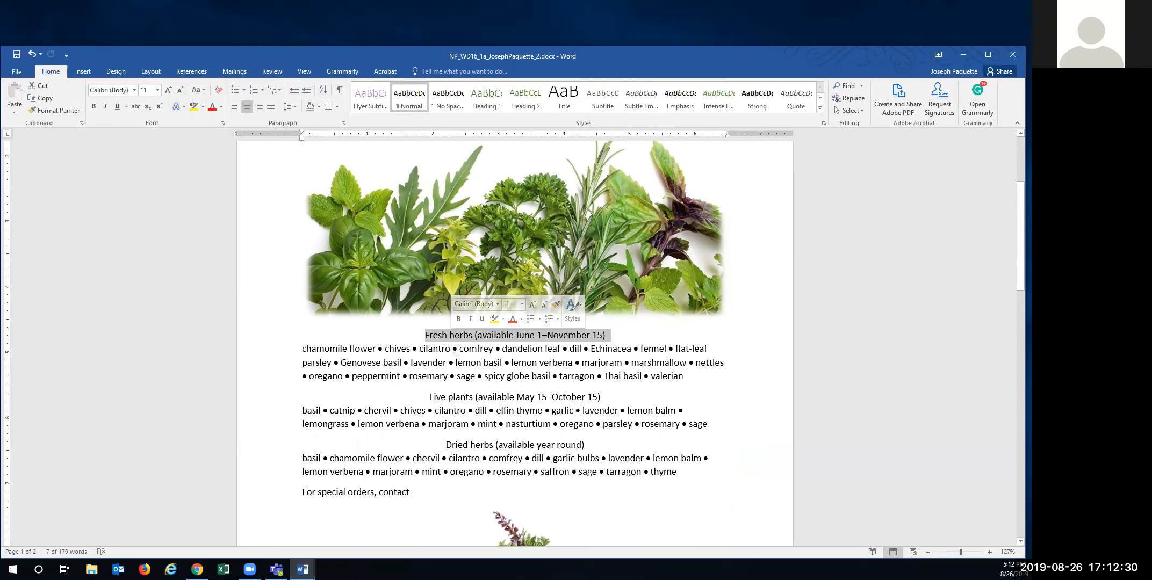
pyautogui.click(235, 113)
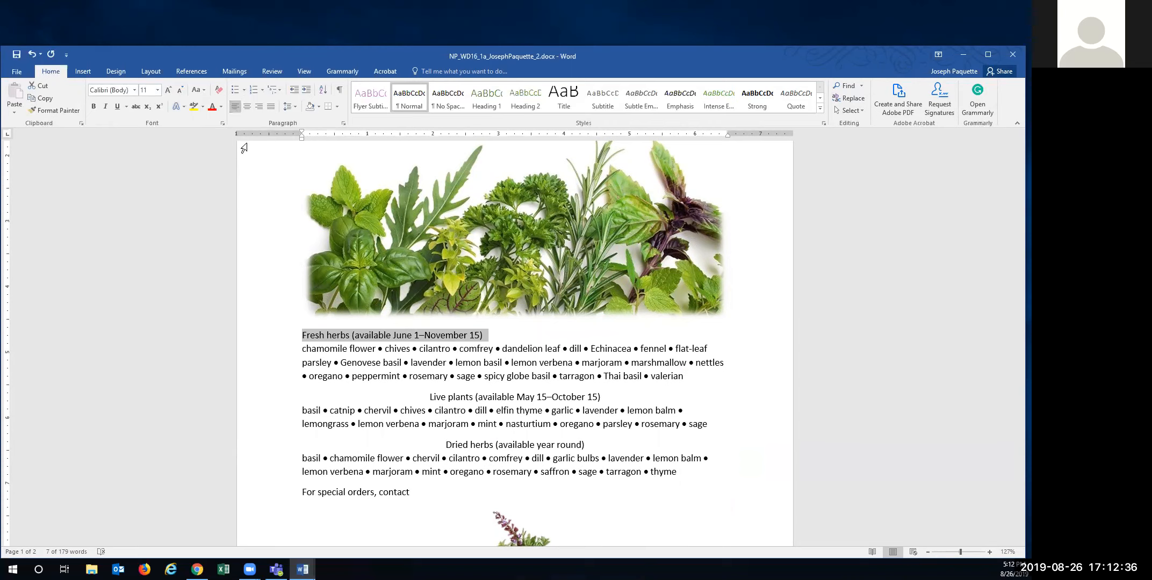
pyautogui.tripleClick(413, 336)
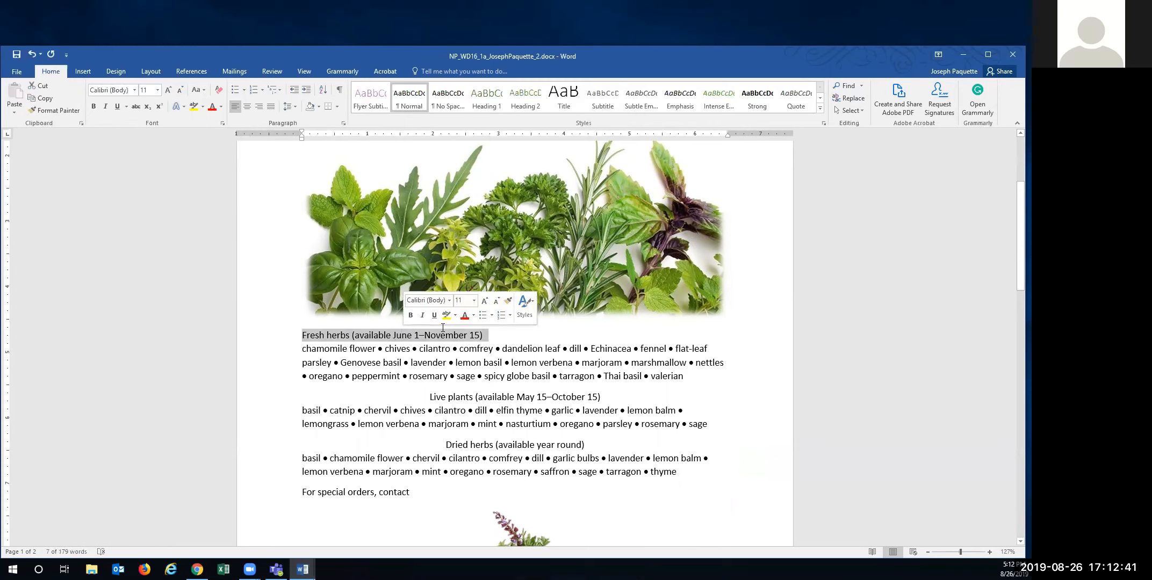
pyautogui.click(449, 301)
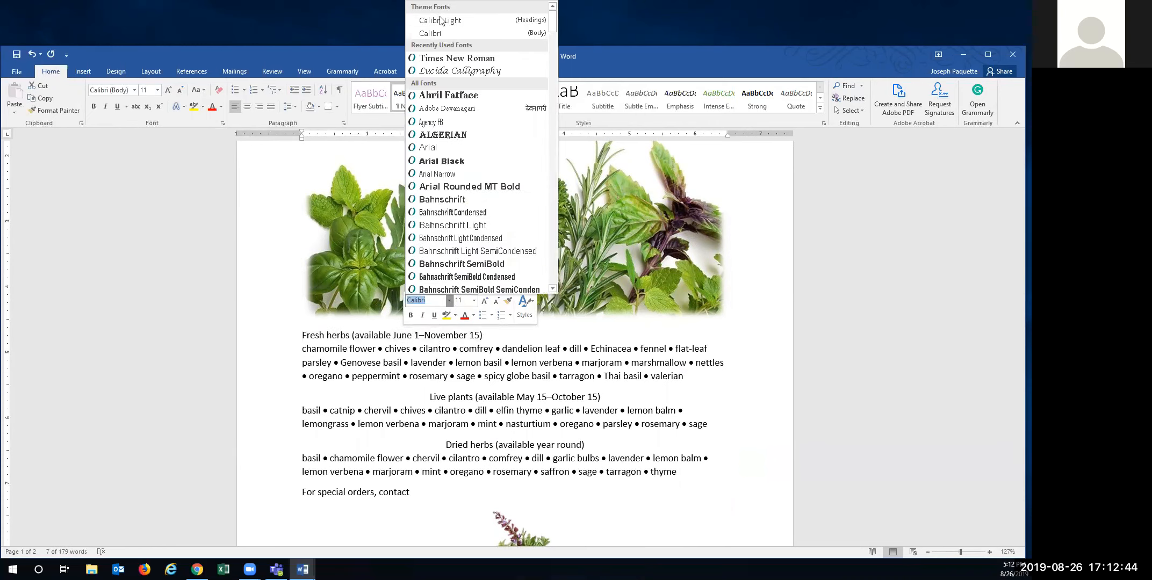
pyautogui.click(503, 21)
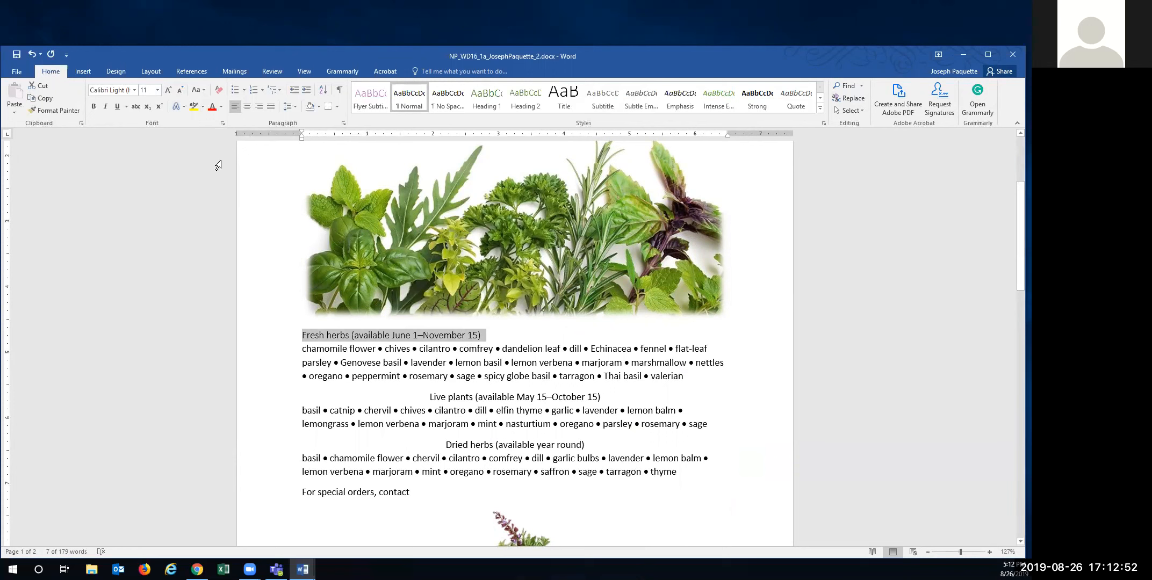
pyautogui.click(158, 91)
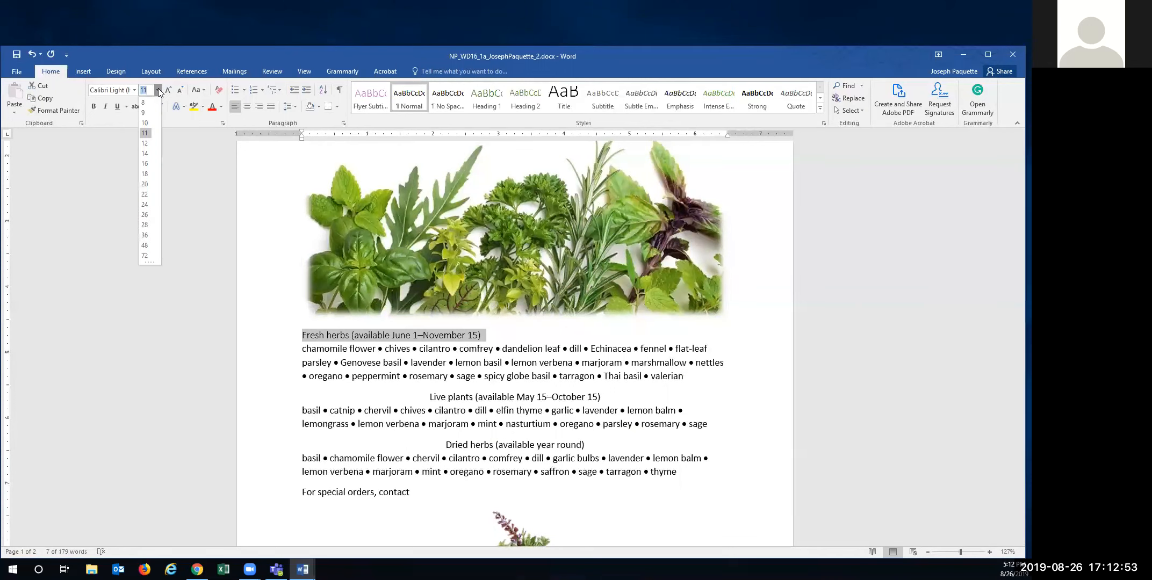
pyautogui.click(147, 153)
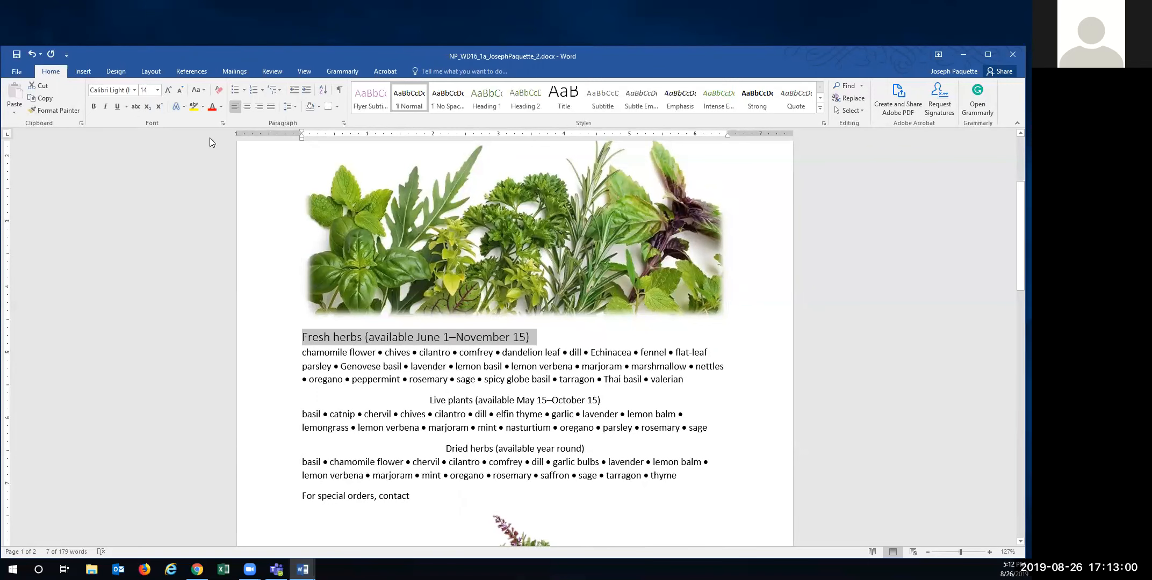
pyautogui.click(221, 106)
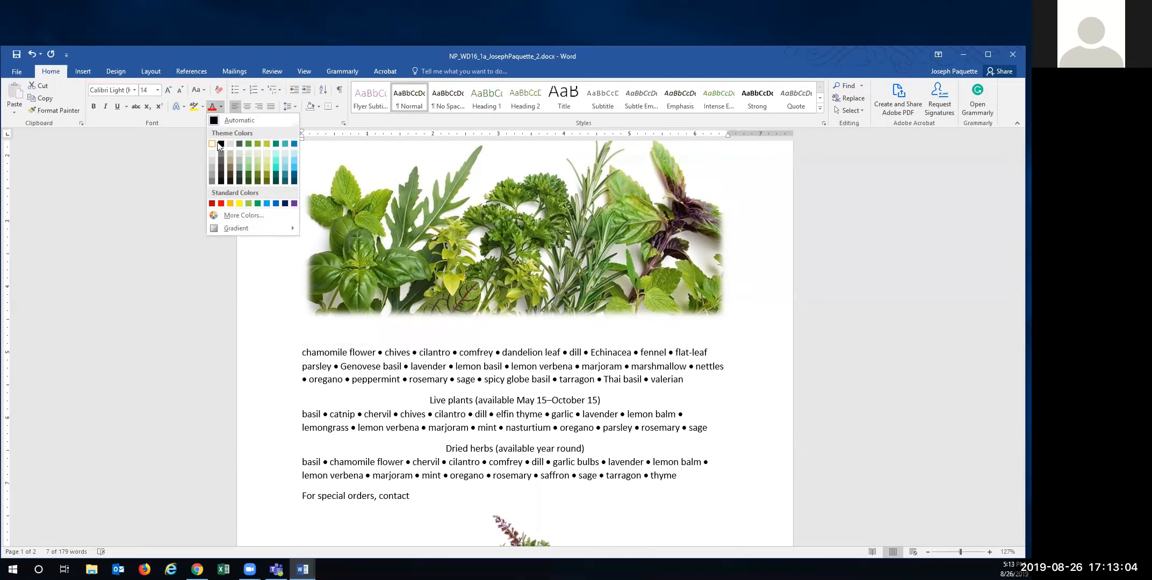
pyautogui.click(249, 144)
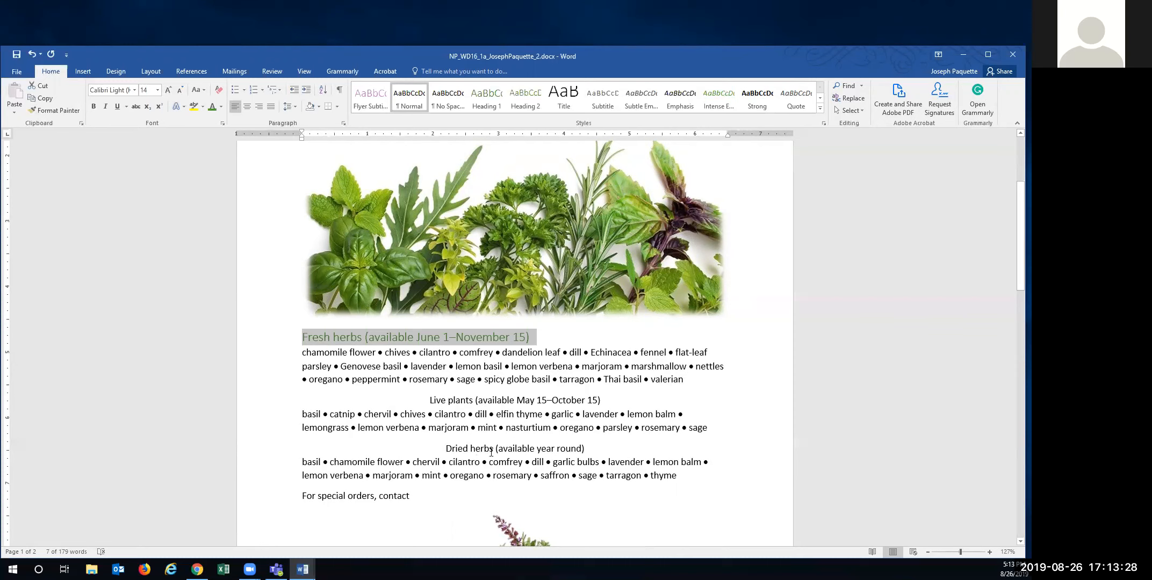
# - Copy the Fresh herbs heading format onto the Live plants and Dried herbs lines with Format Painter
pyautogui.click(53, 110)
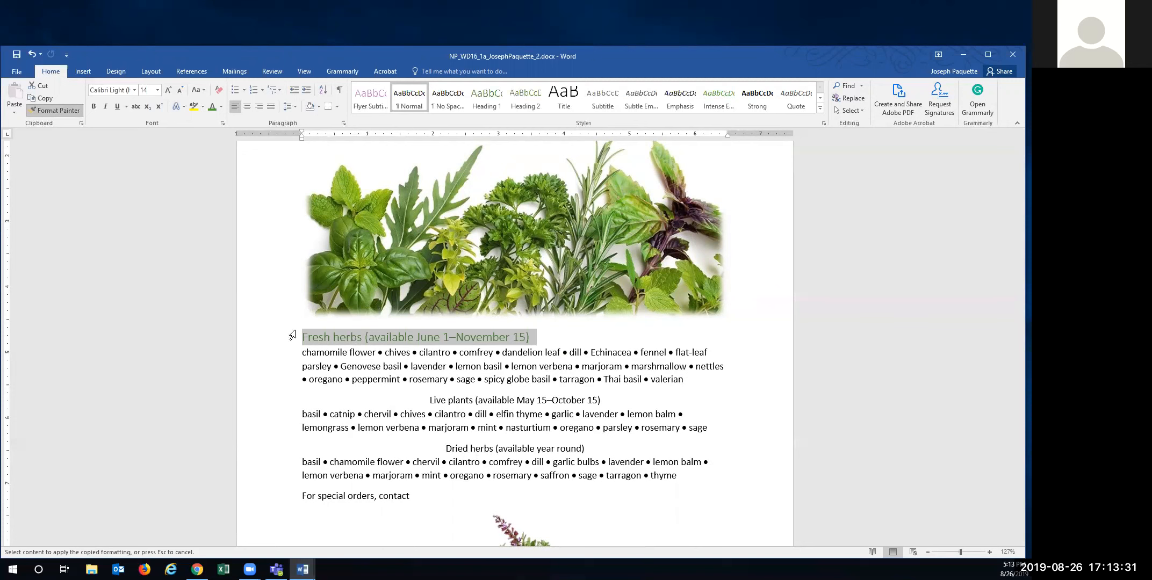
pyautogui.click(449, 402)
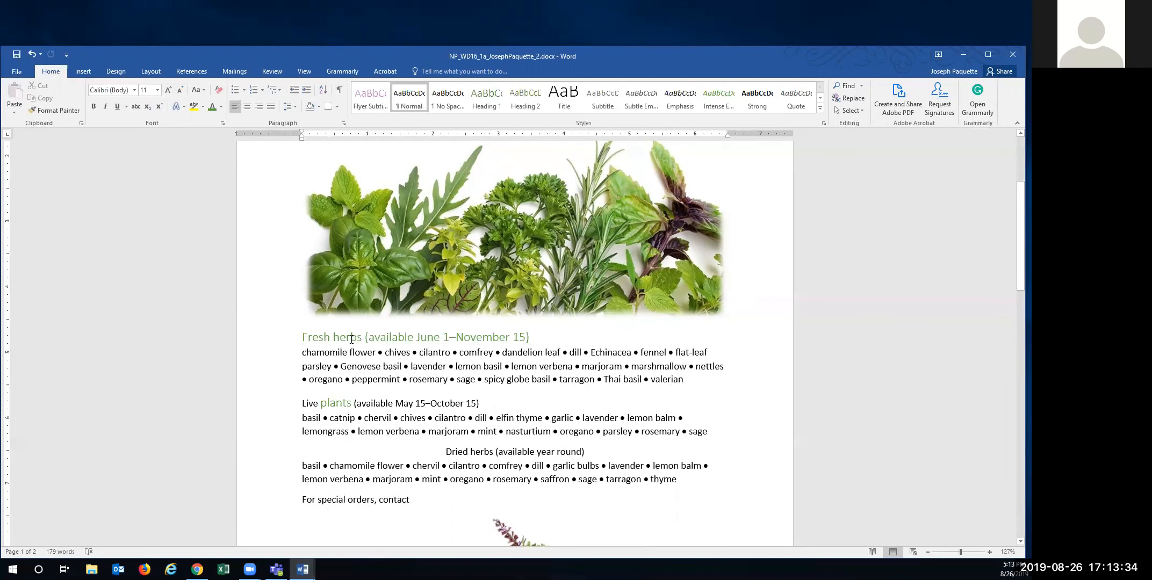
pyautogui.moveTo(303, 337); pyautogui.dragTo(529, 338)
pyautogui.click(55, 110)
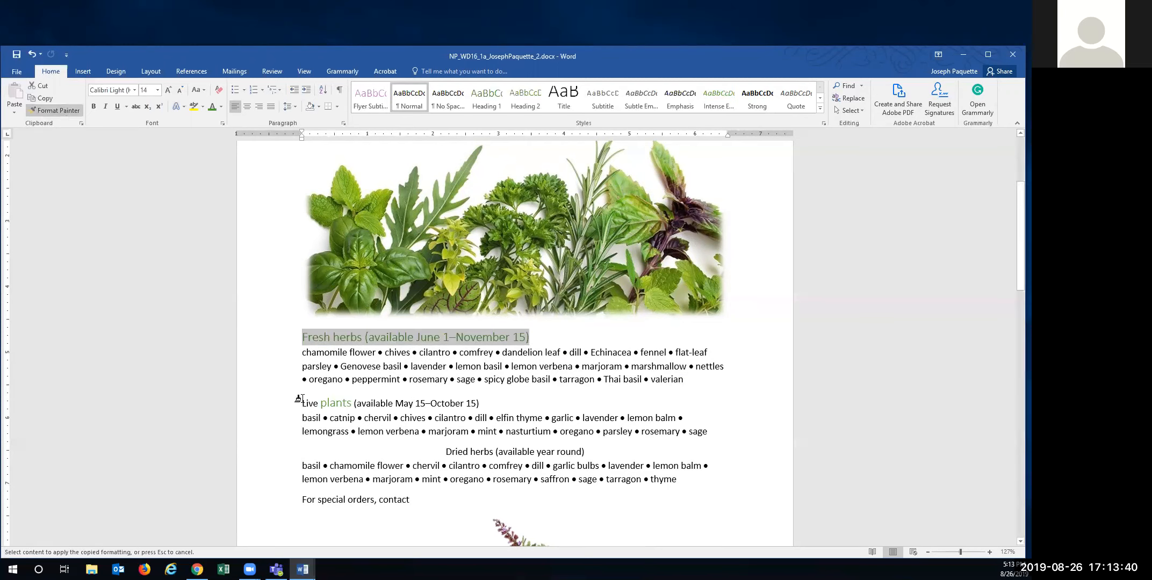
pyautogui.moveTo(299, 404); pyautogui.dragTo(480, 411)
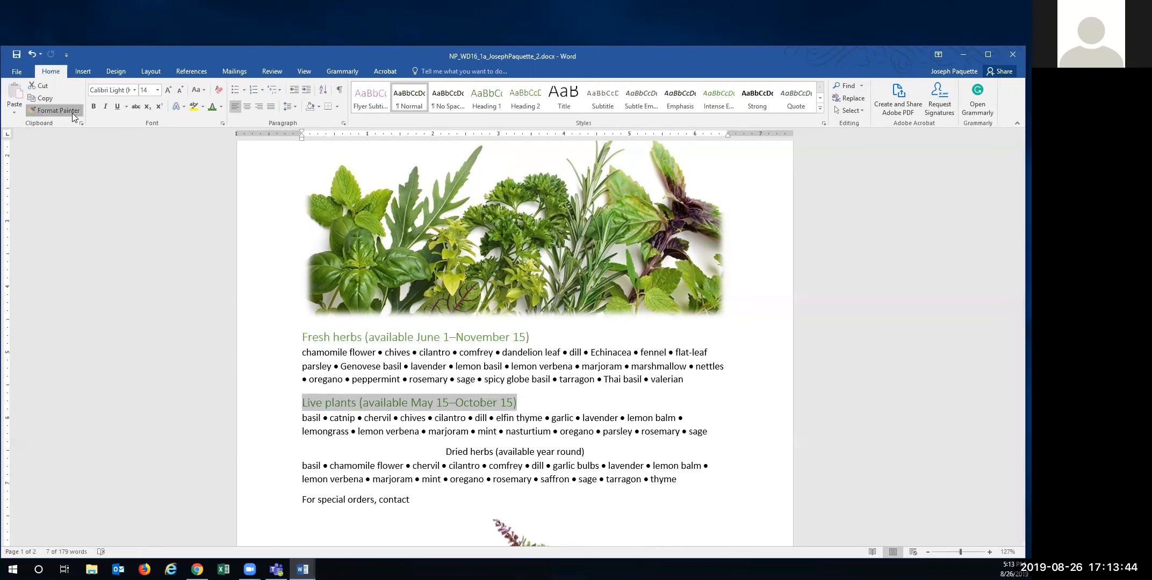
pyautogui.moveTo(444, 452)
pyautogui.mouseDown()
pyautogui.moveTo(513, 467)
pyautogui.moveTo(585, 453)
pyautogui.mouseUp()
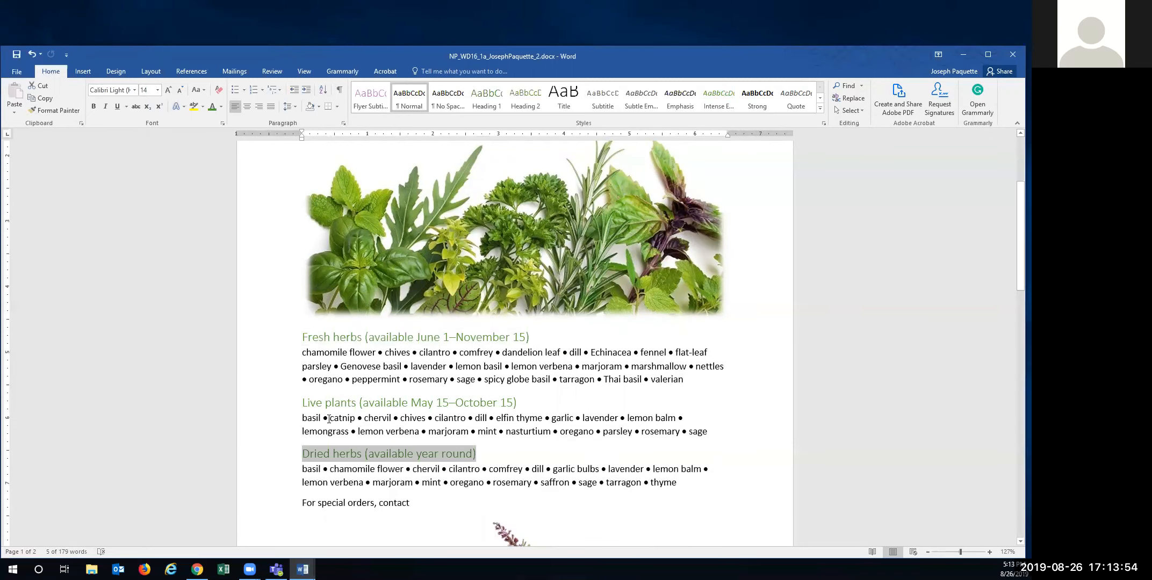
pyautogui.scroll(-3, 339, 396)
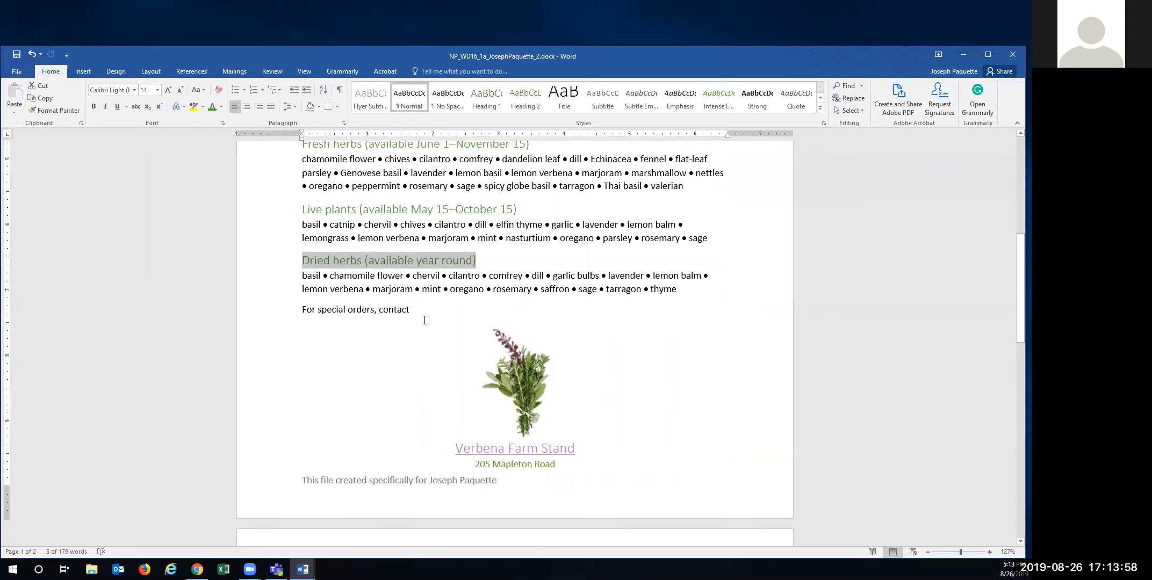
# - Type the farm's contact e-mail address after 'contact' so it becomes a mail link
pyautogui.click(412, 310)
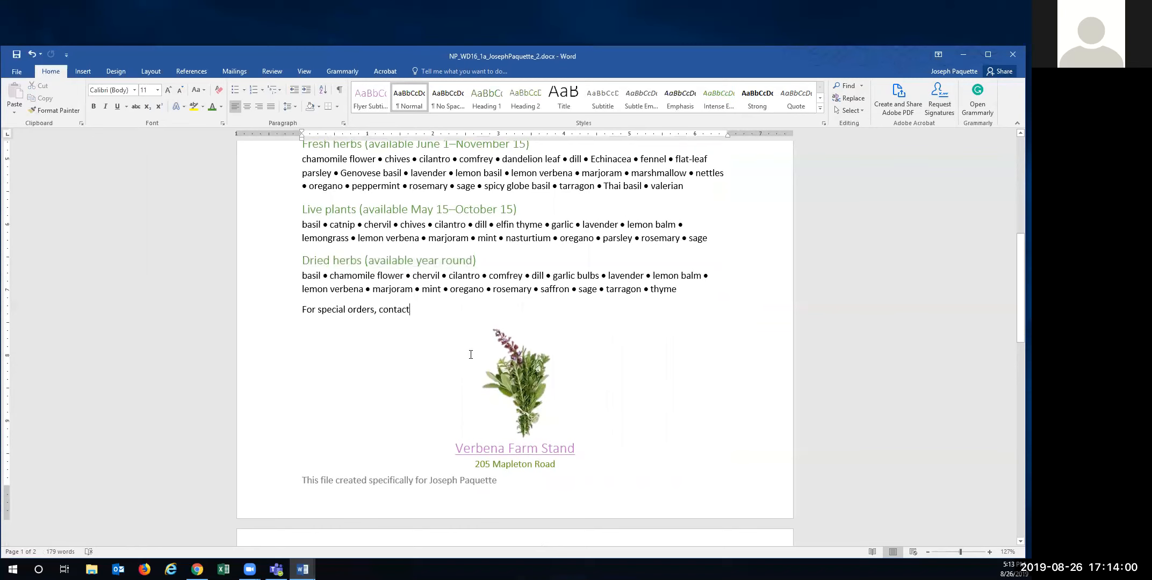
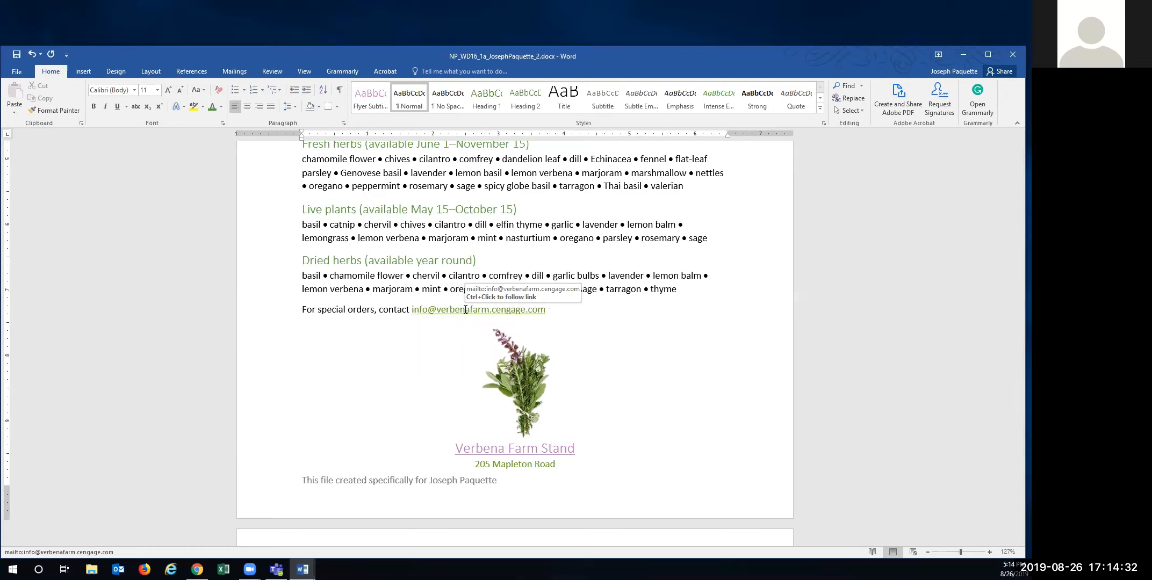
pyautogui.click(516, 380)
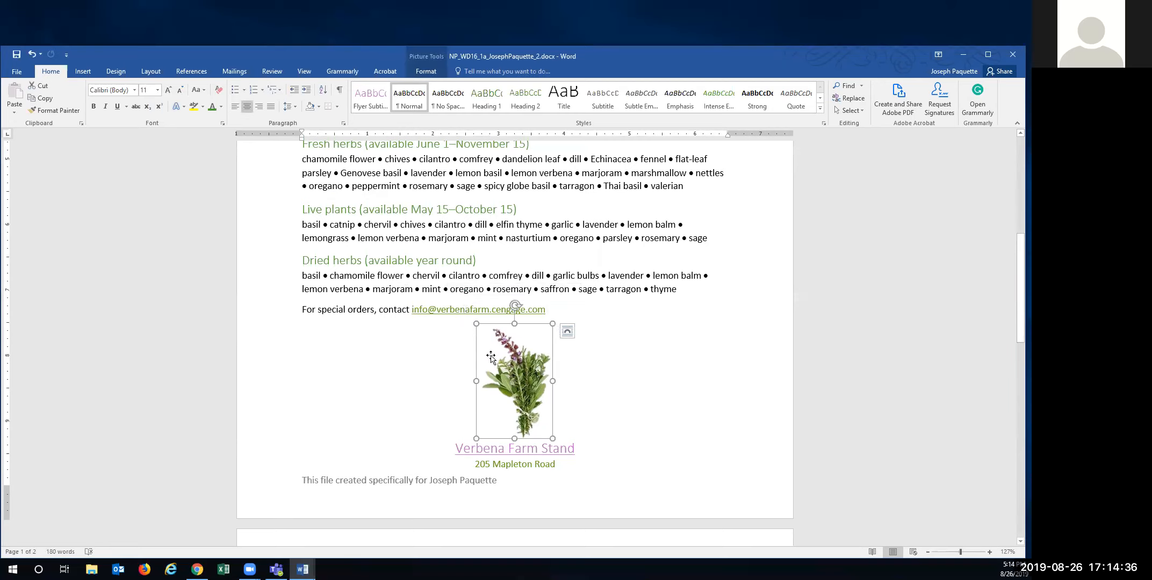
# - Set the herb bundle picture's height to 1" so the flyer fits on one page
pyautogui.click(426, 71)
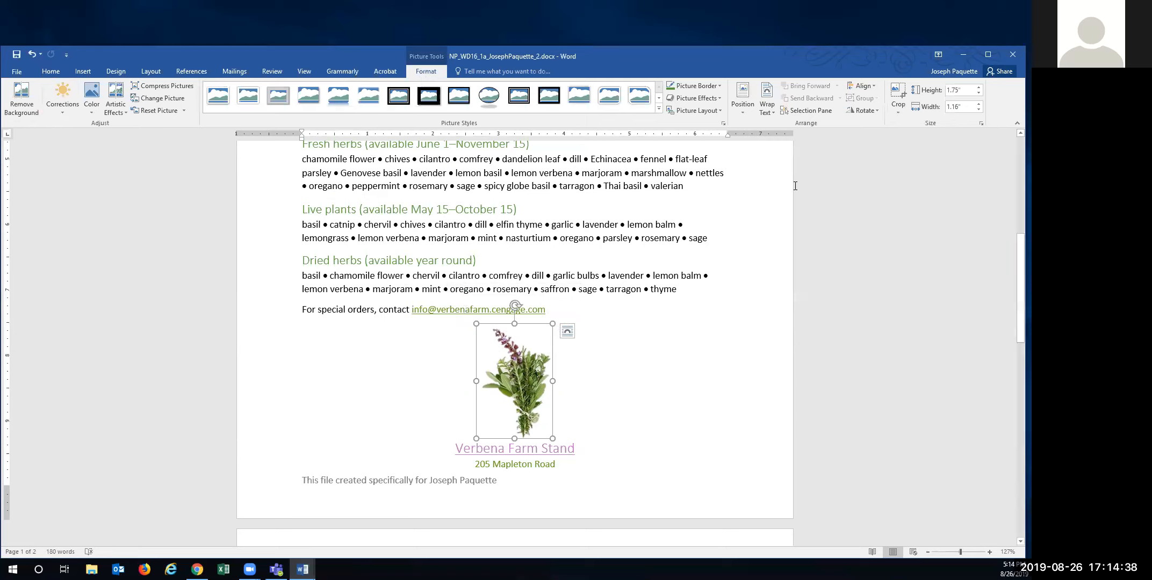
pyautogui.click(967, 90)
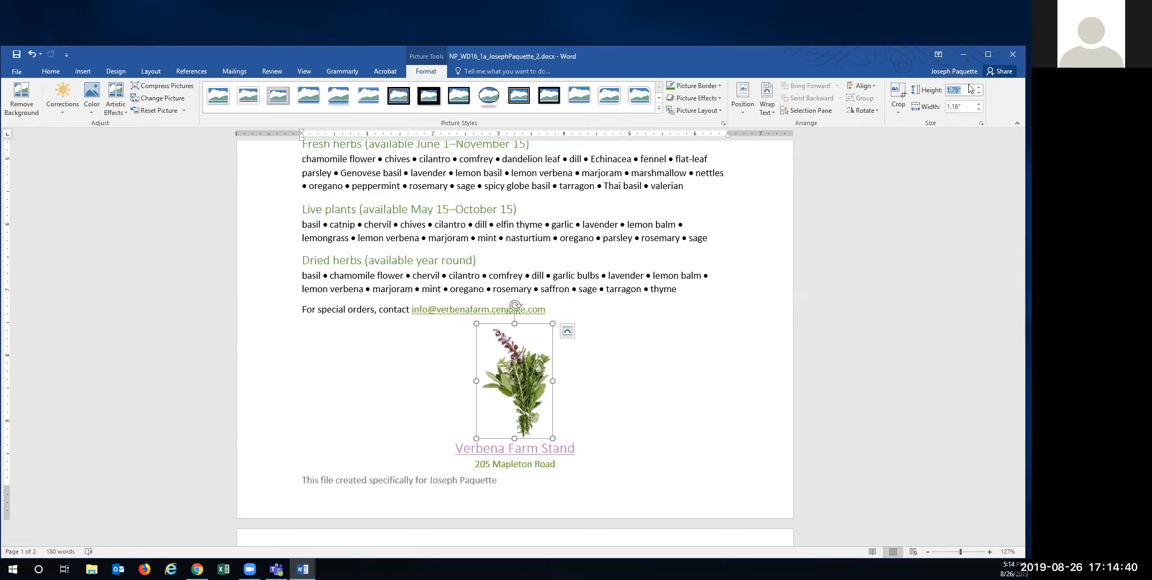
pyautogui.write('1')
pyautogui.press('Return')
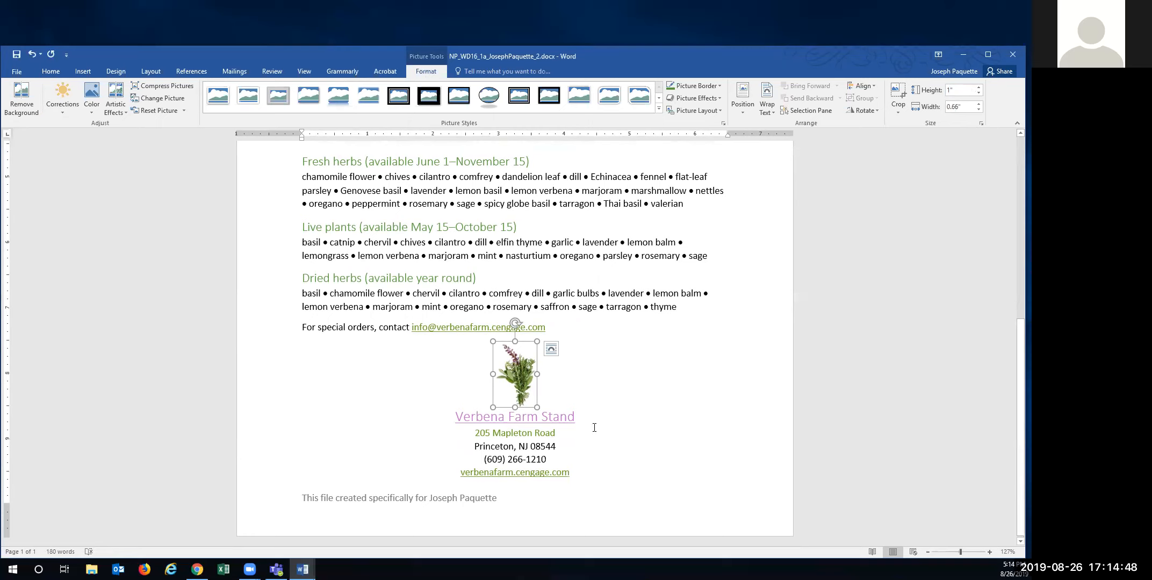
pyautogui.moveTo(456, 417); pyautogui.dragTo(577, 417)
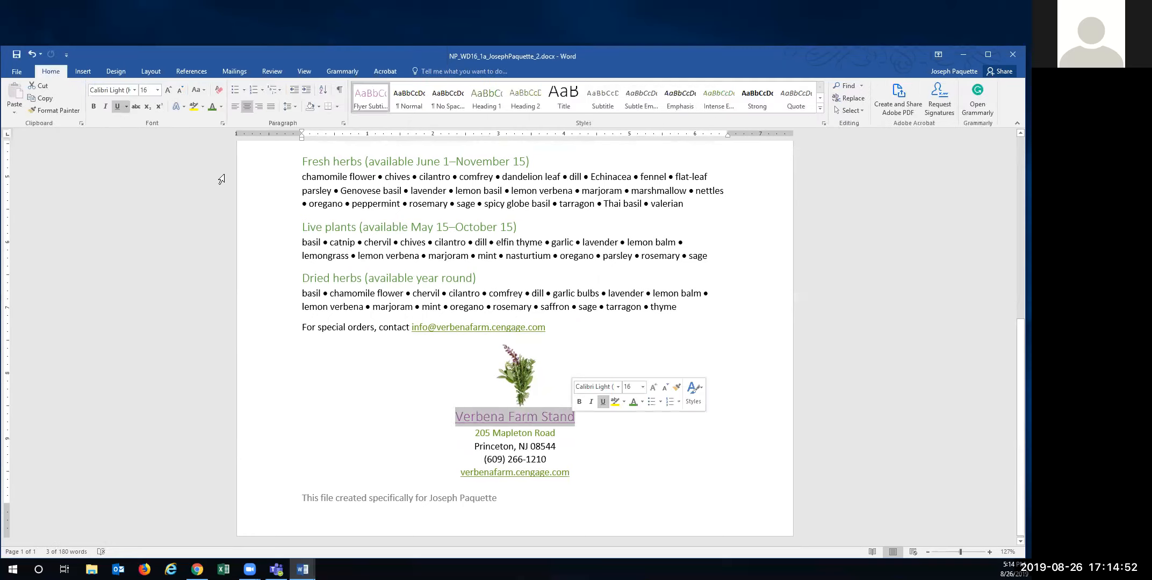
pyautogui.click(94, 111)
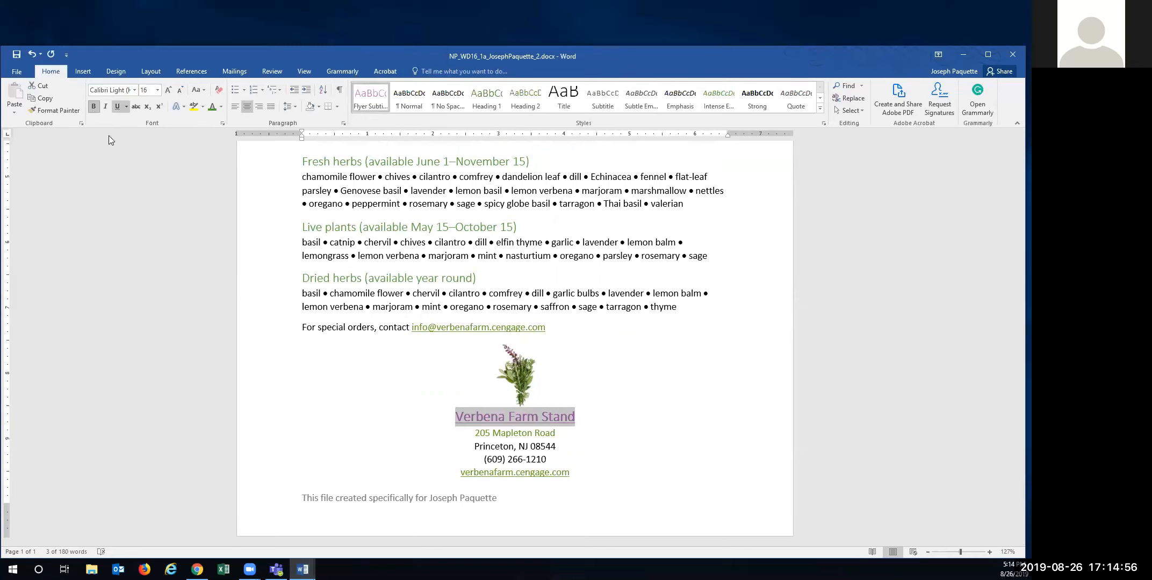
pyautogui.moveTo(509, 435)
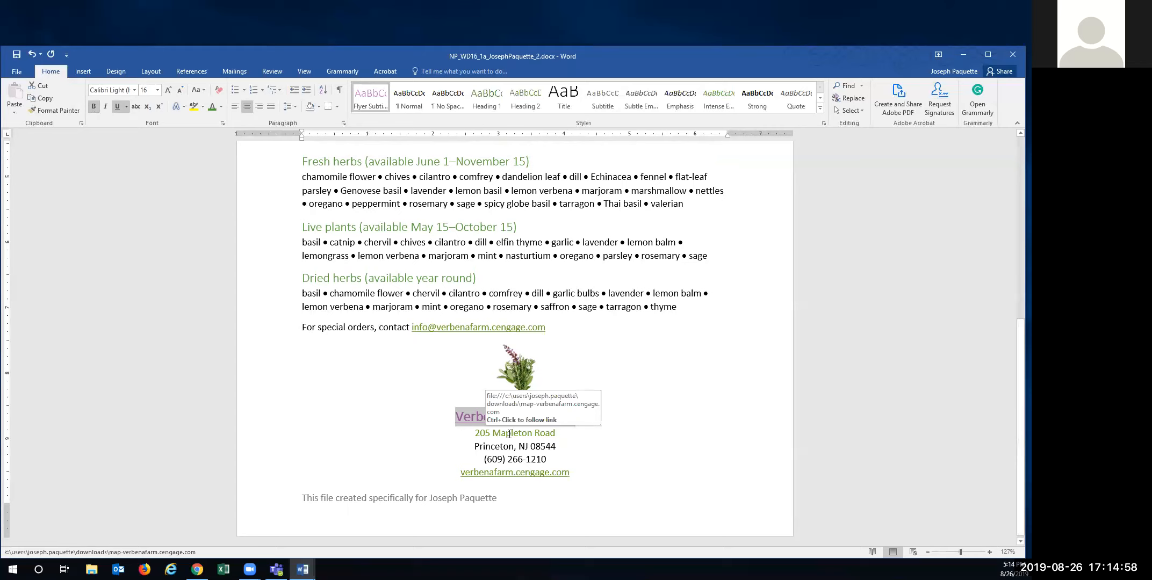
pyautogui.click(509, 435)
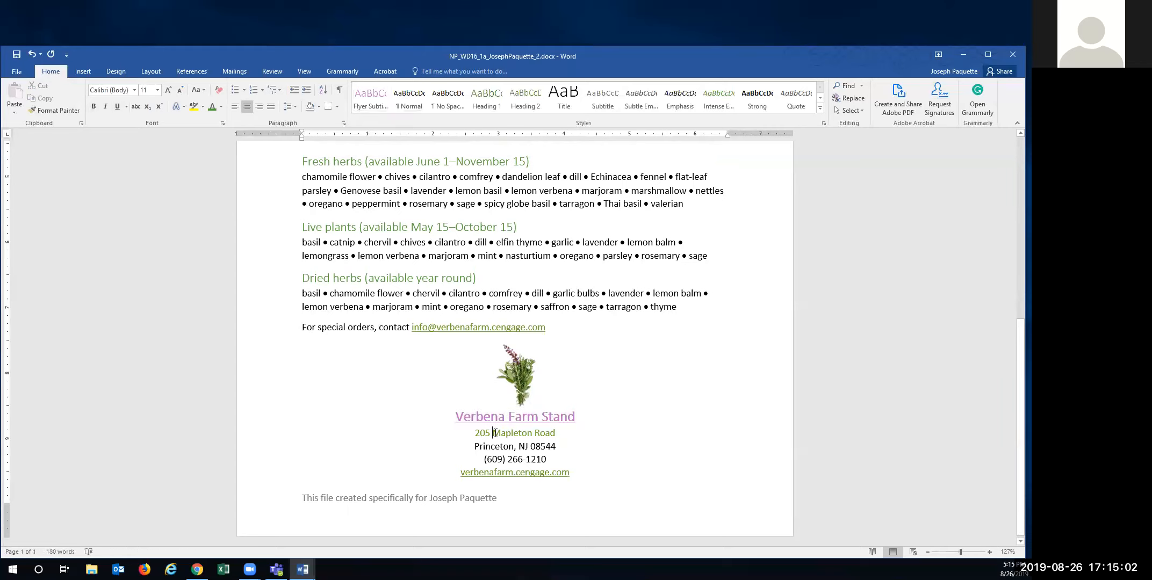
pyautogui.moveTo(502, 433)
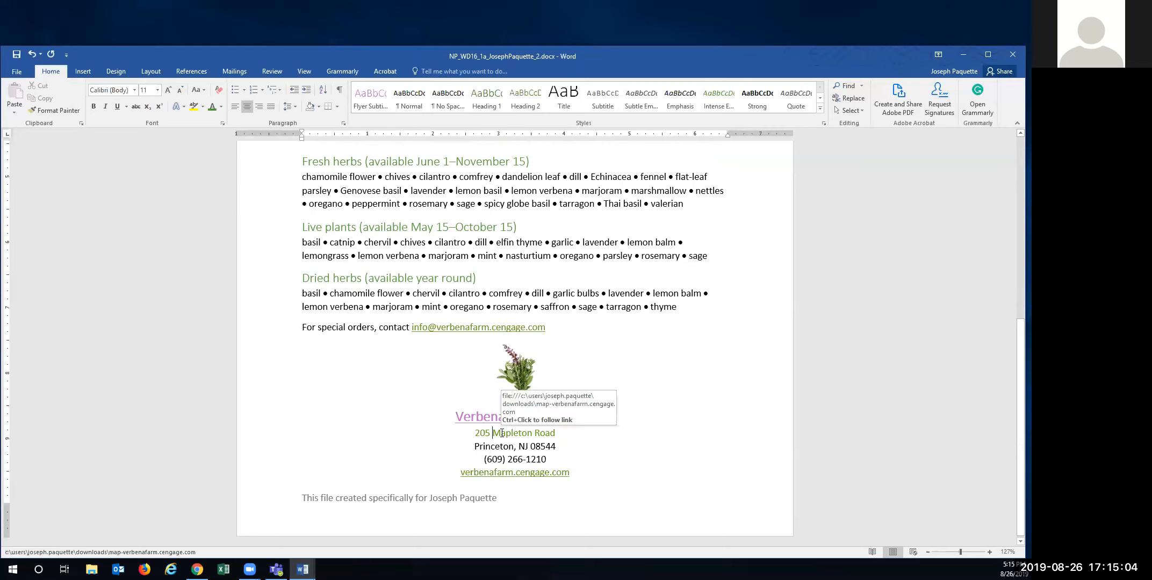
pyautogui.moveTo(477, 433); pyautogui.dragTo(557, 435)
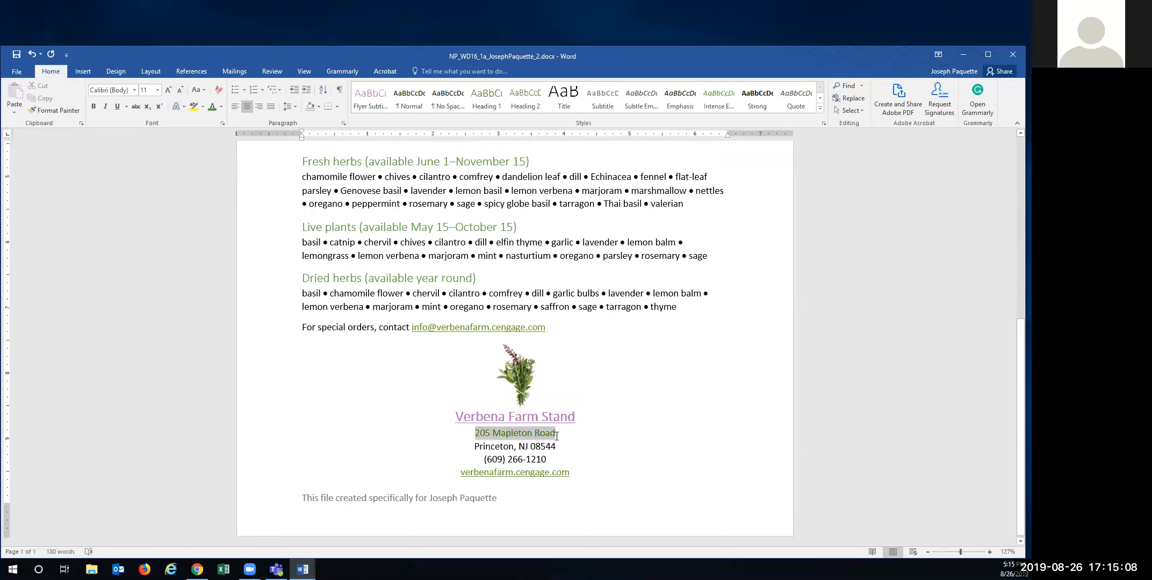
pyautogui.rightClick(537, 433)
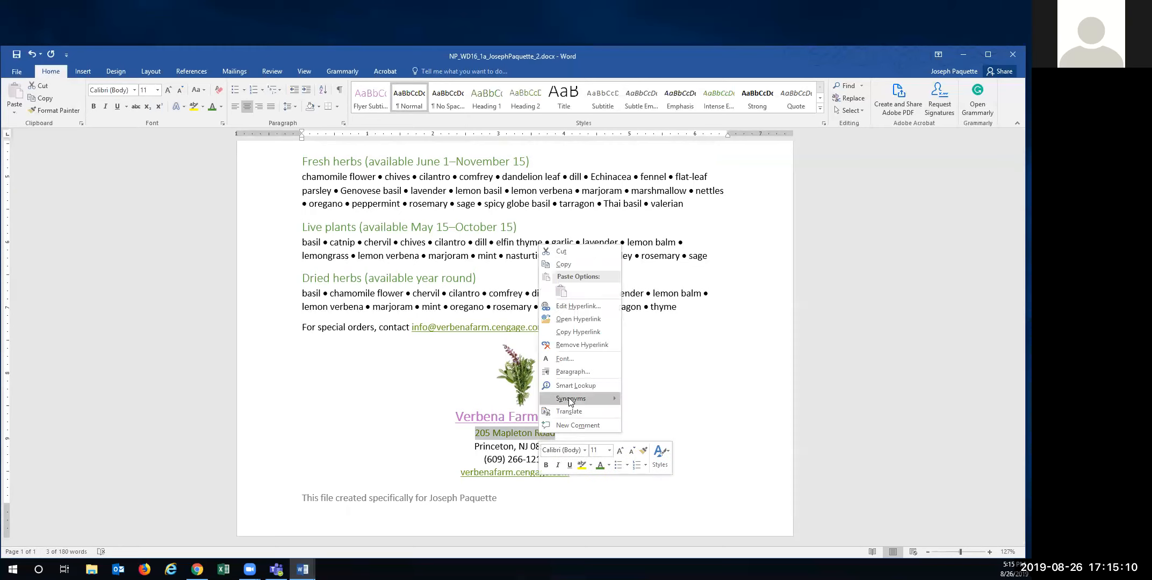
pyautogui.click(580, 343)
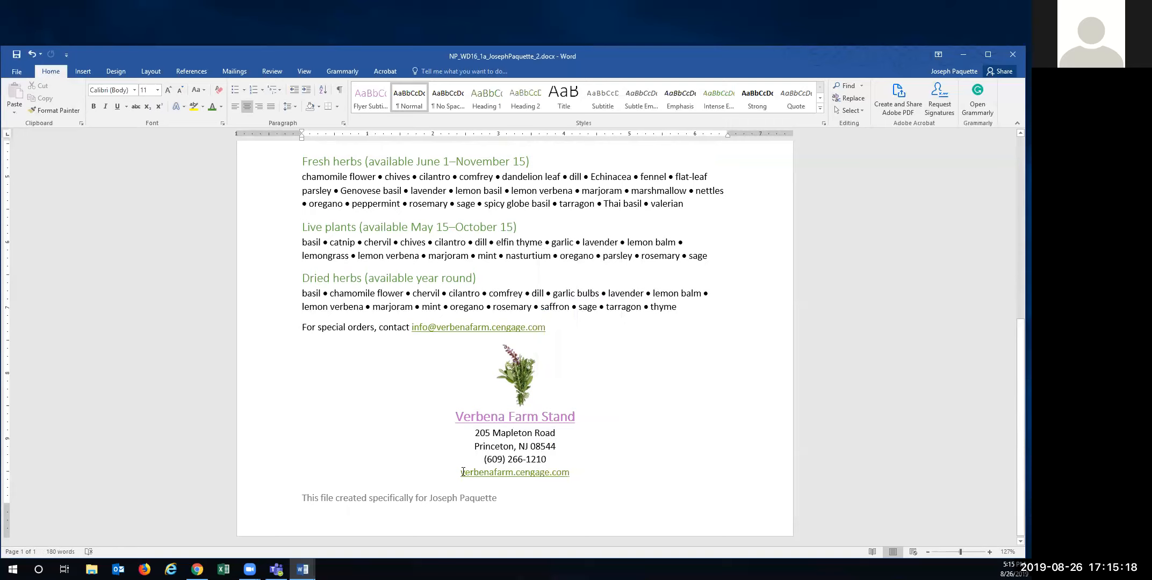
pyautogui.moveTo(461, 475); pyautogui.dragTo(570, 477)
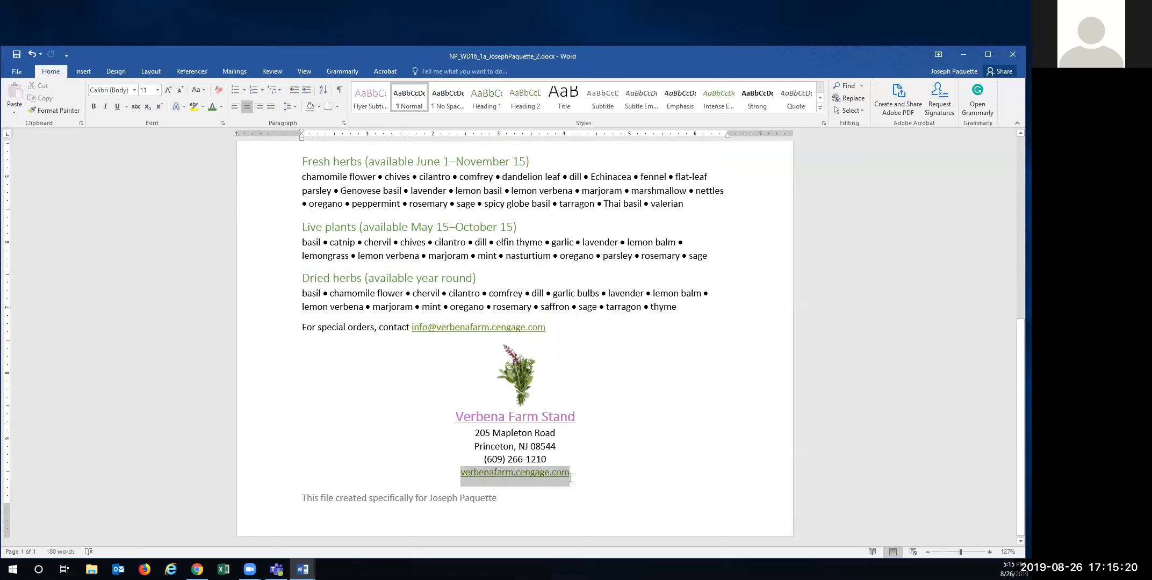
pyautogui.click(106, 107)
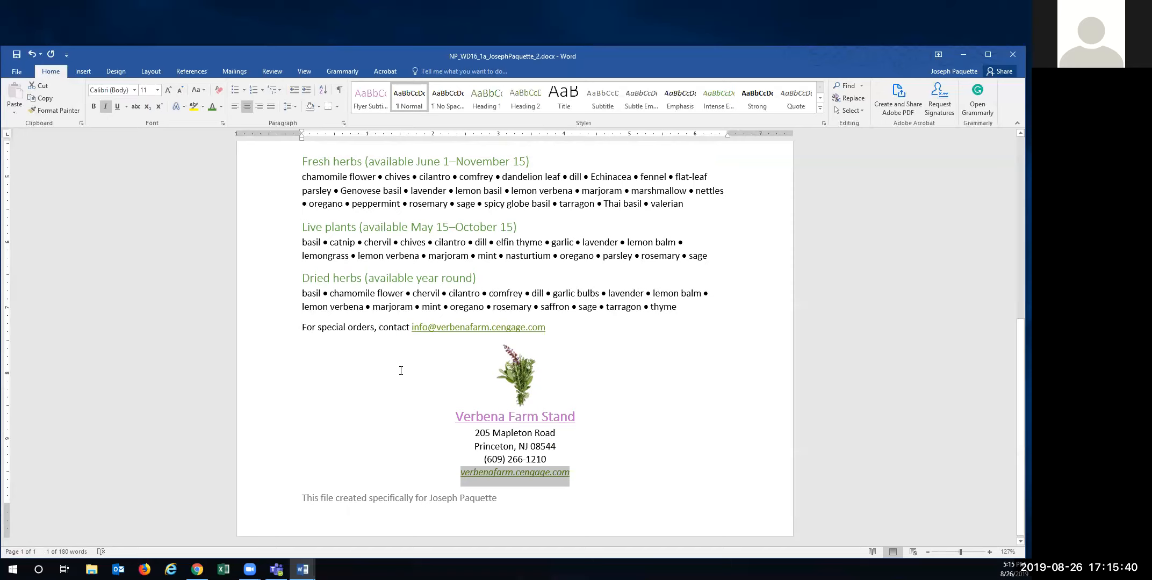
# - Select the footer block from the herb picture through the web address line
pyautogui.click(516, 373)
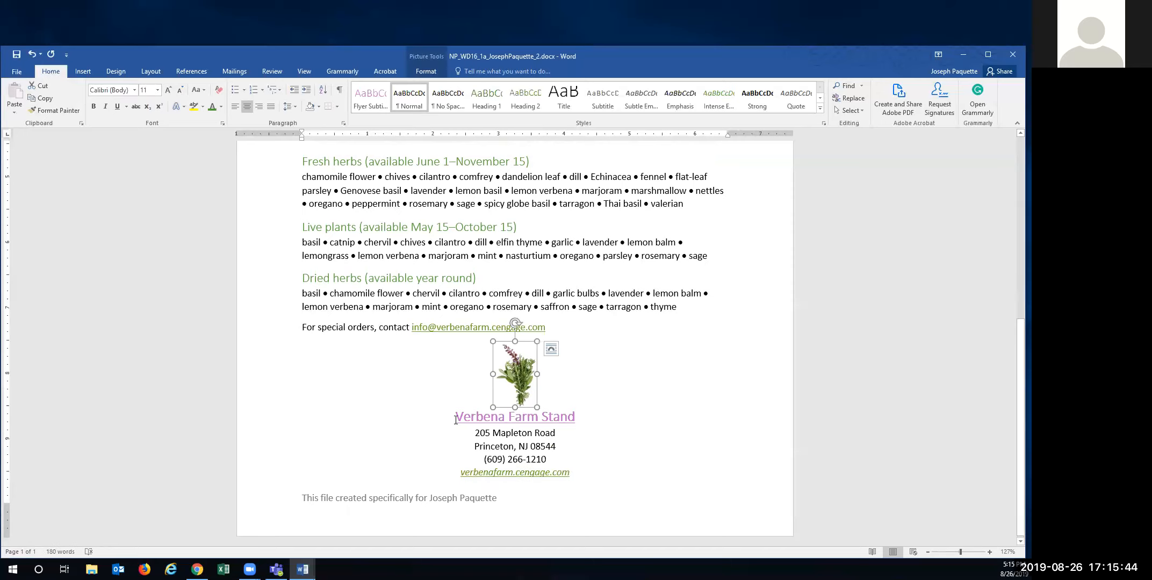
pyautogui.moveTo(456, 419); pyautogui.dragTo(569, 473)
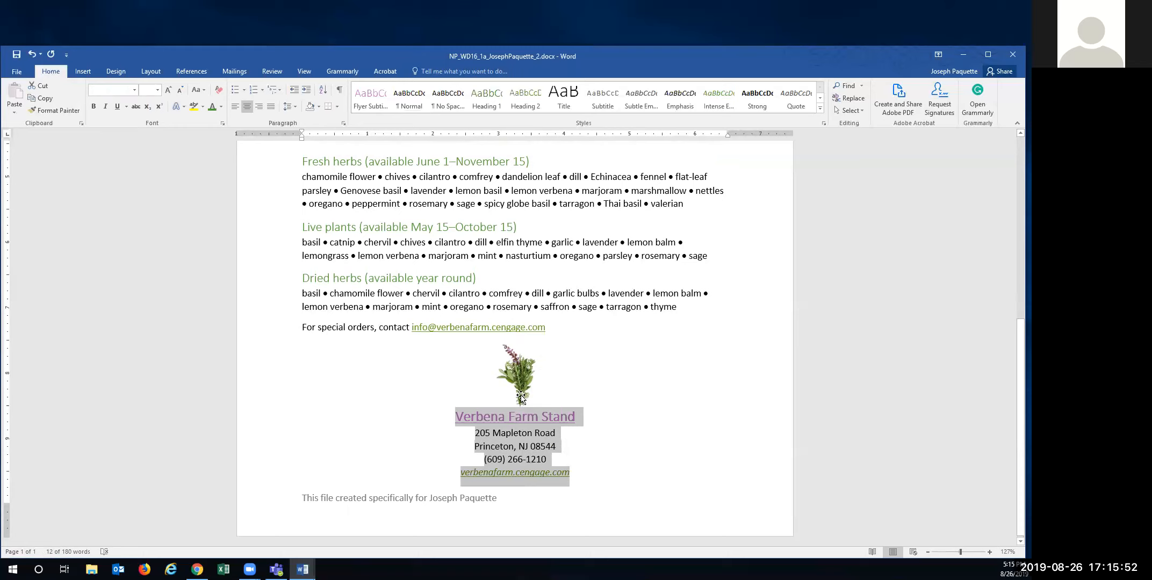
pyautogui.click(524, 379)
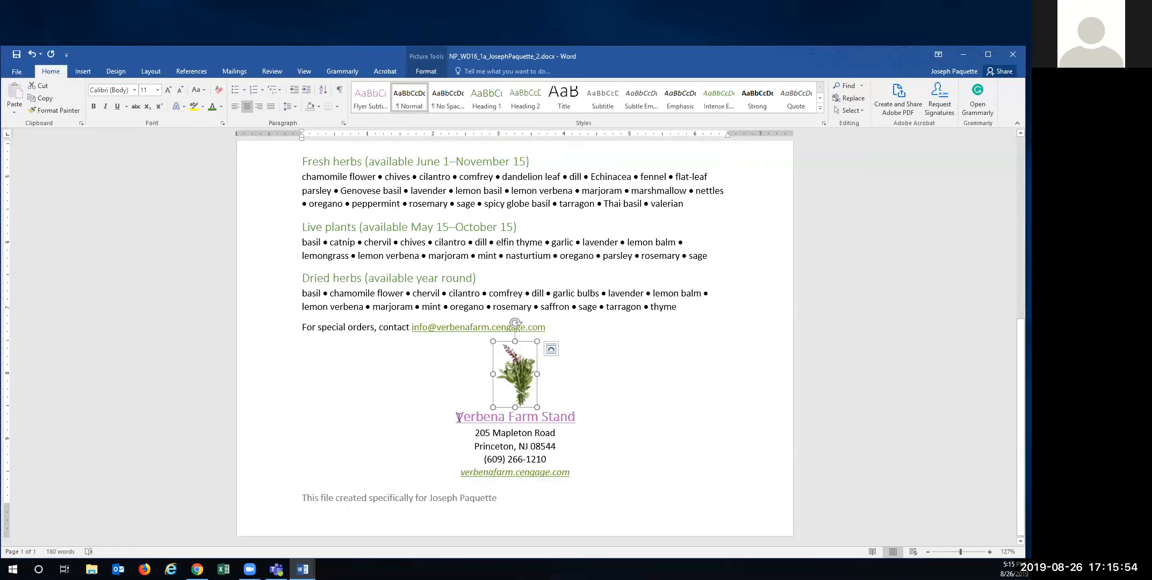
pyautogui.moveTo(494, 430); pyautogui.dragTo(571, 473)
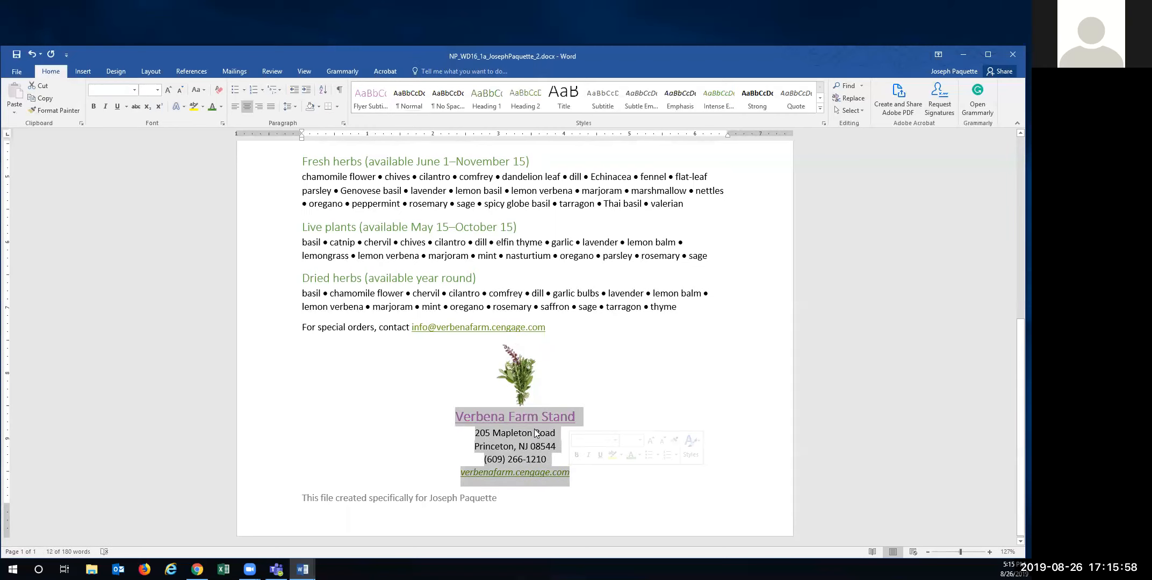
pyautogui.click(477, 399)
pyautogui.moveTo(477, 399); pyautogui.dragTo(554, 479)
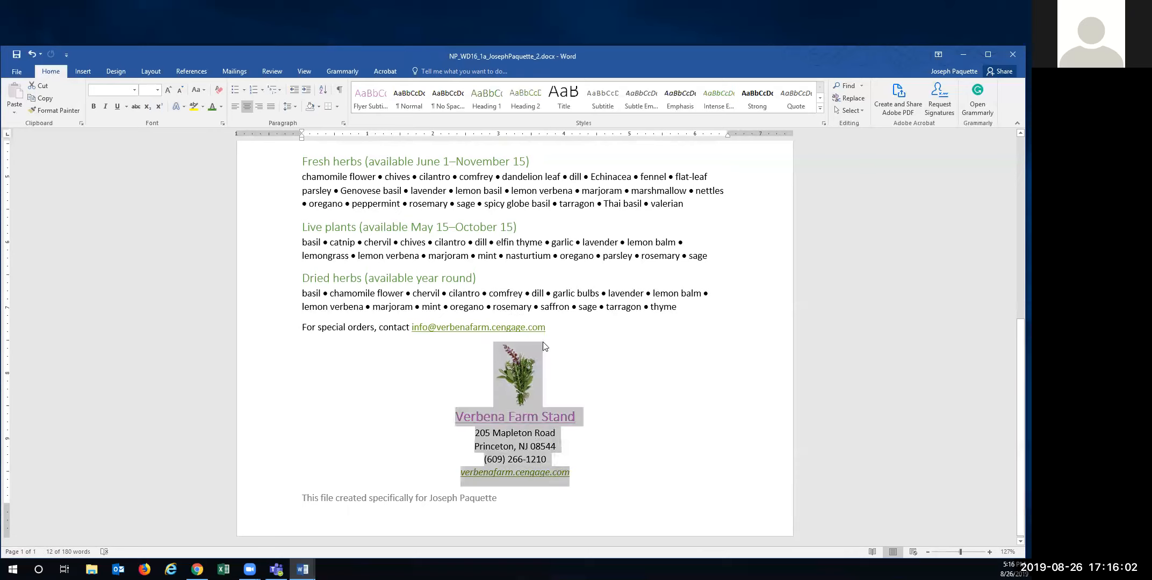
pyautogui.click(475, 347)
pyautogui.moveTo(455, 371); pyautogui.dragTo(561, 473)
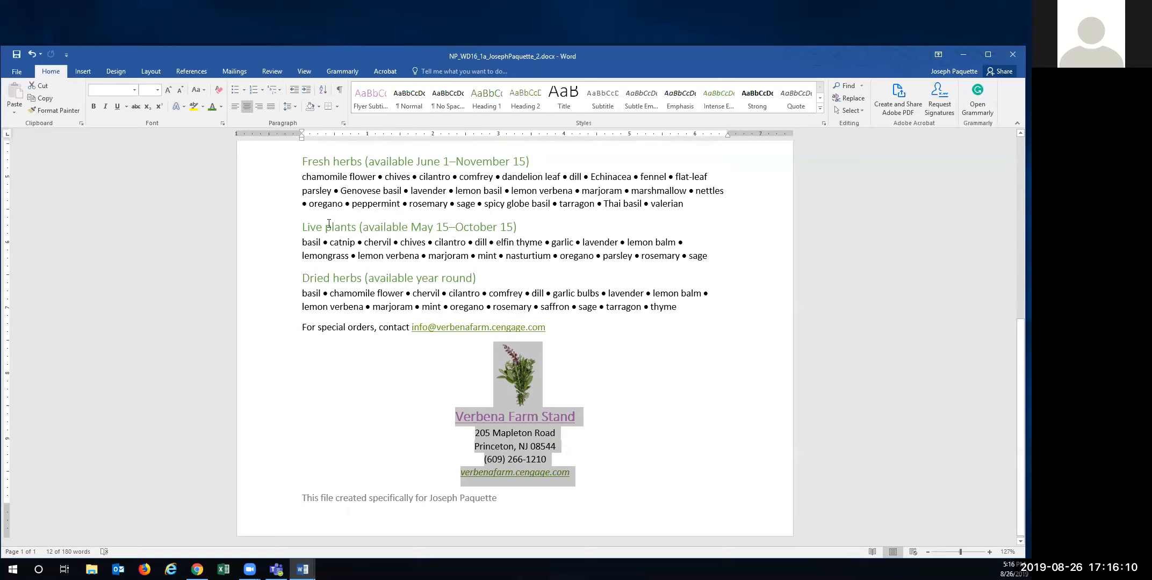
# - Shade the selected footer block Lime, Accent 2, Lighter 80%
pyautogui.click(318, 107)
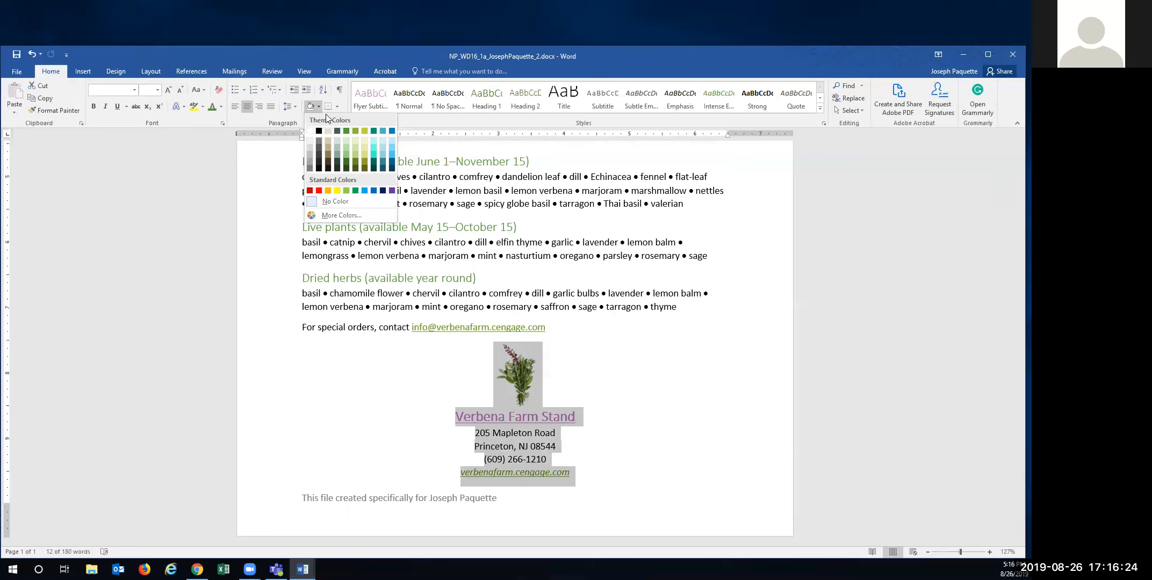
pyautogui.click(355, 139)
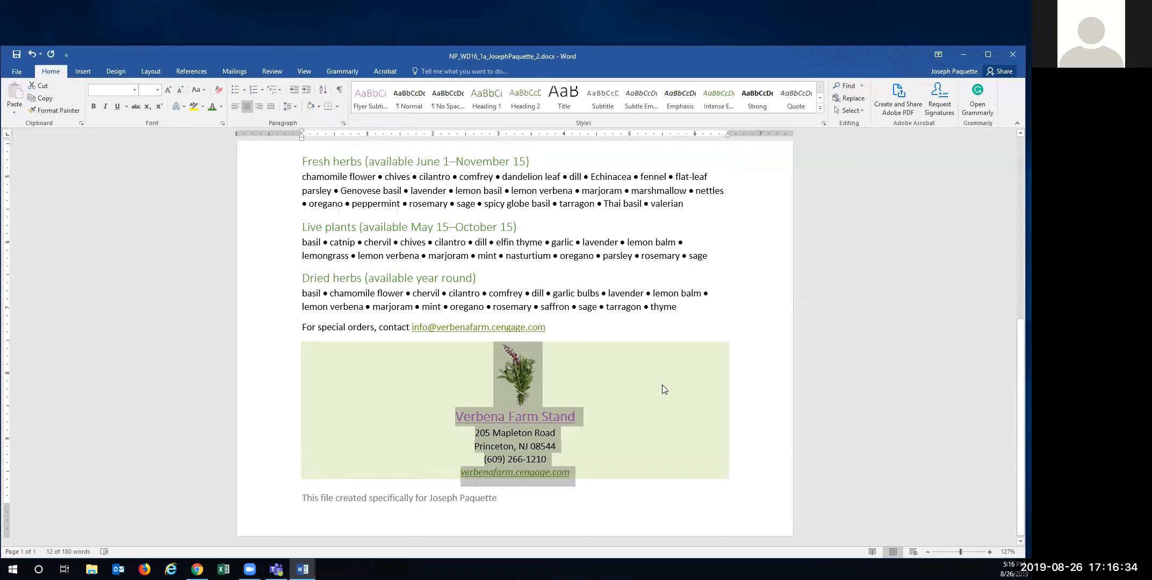
pyautogui.click(346, 298)
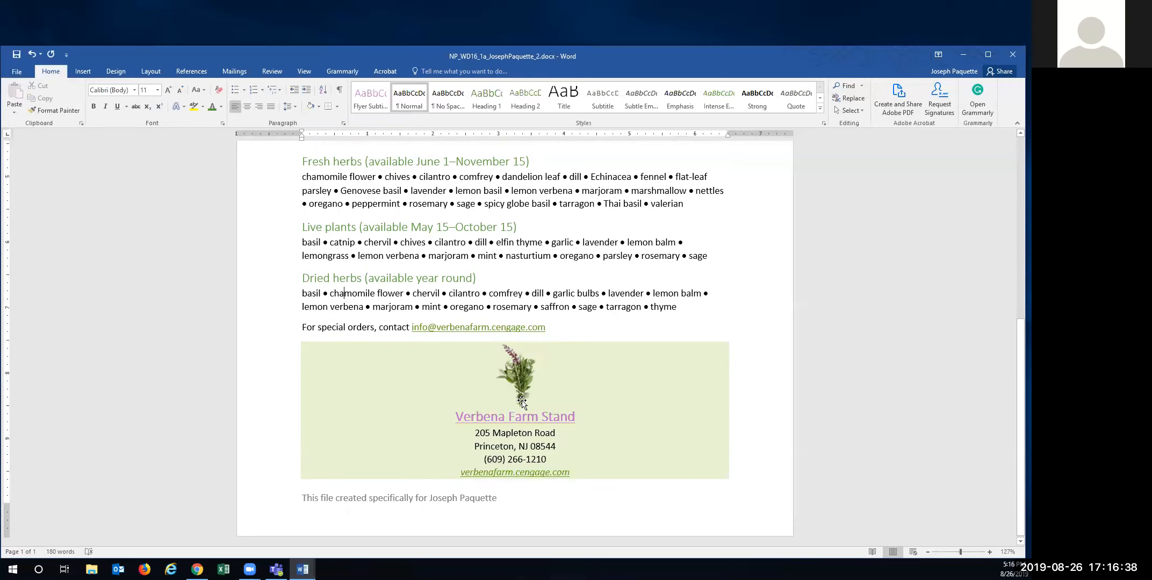
pyautogui.click(521, 382)
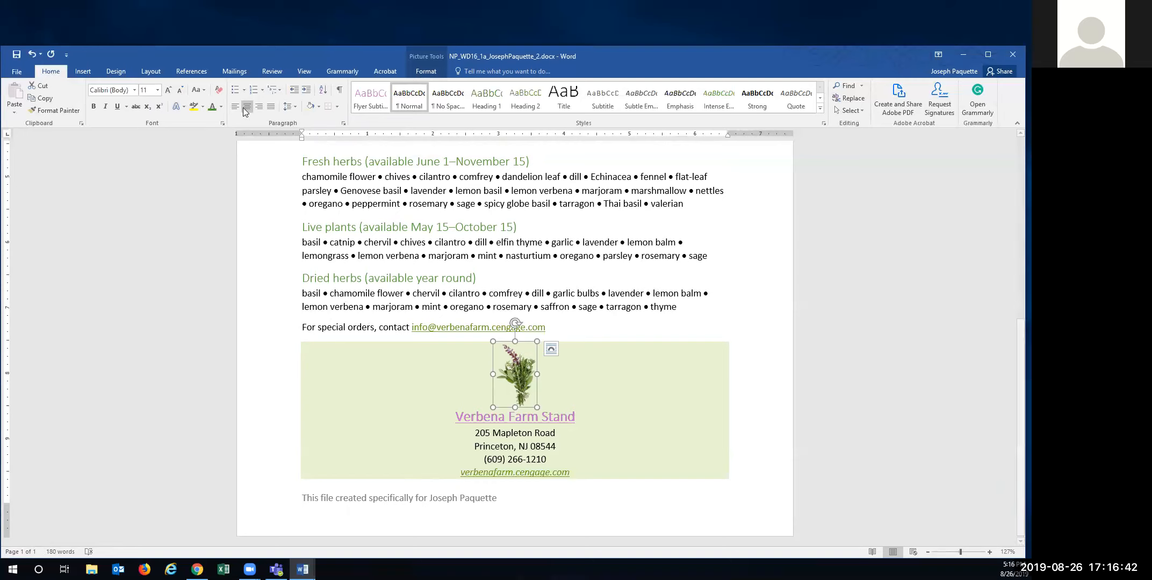
pyautogui.click(389, 295)
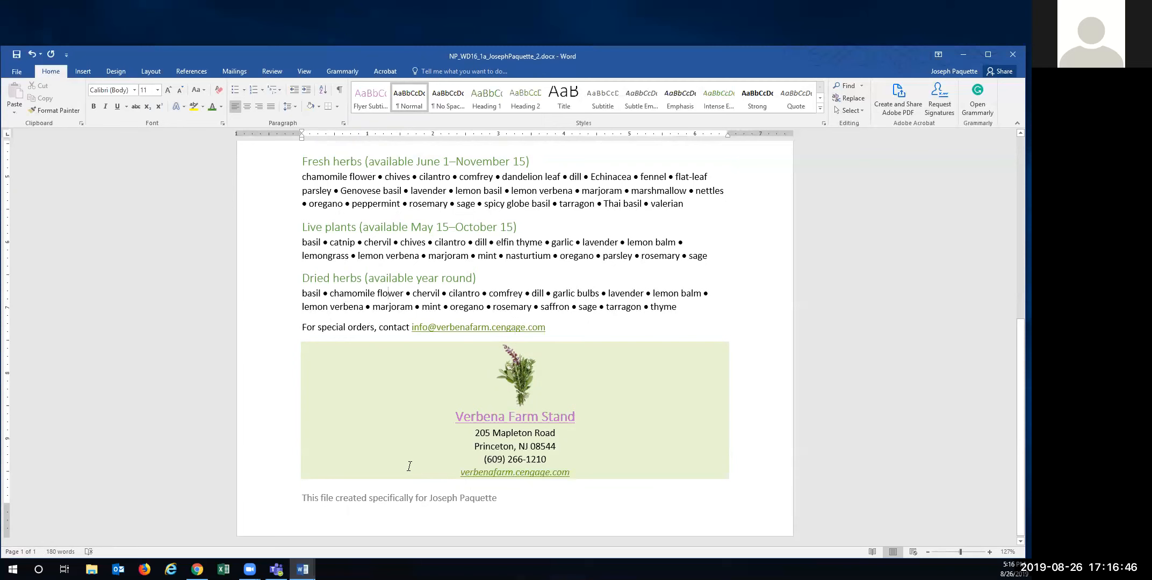
pyautogui.scroll(6, 409, 467)
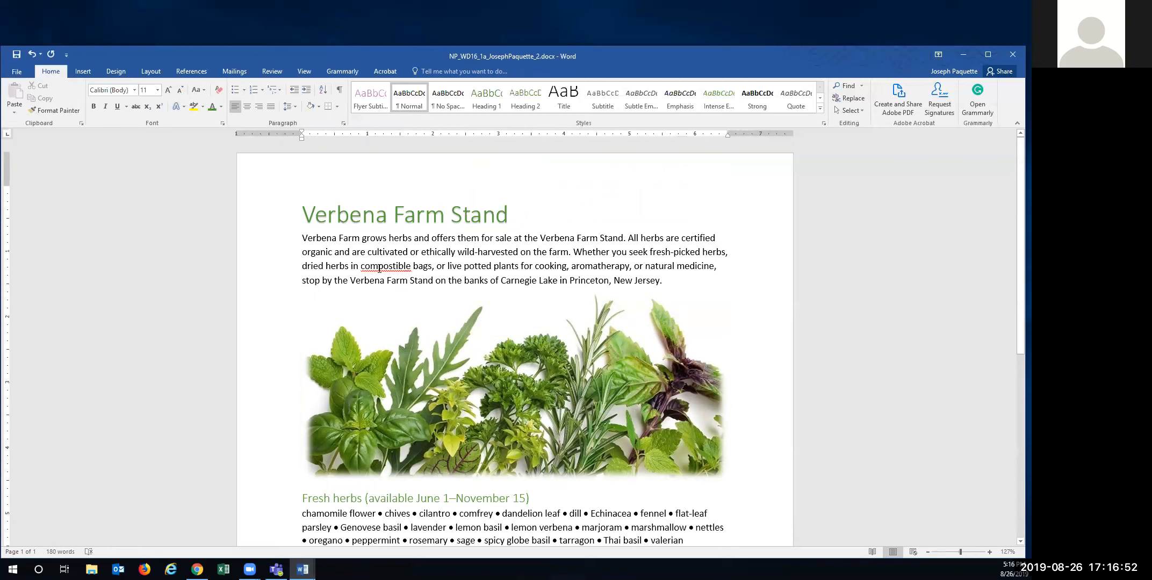
# - Run Spelling & Grammar and change 'compostible' to 'compostable' in the intro paragraph
pyautogui.rightClick(389, 266)
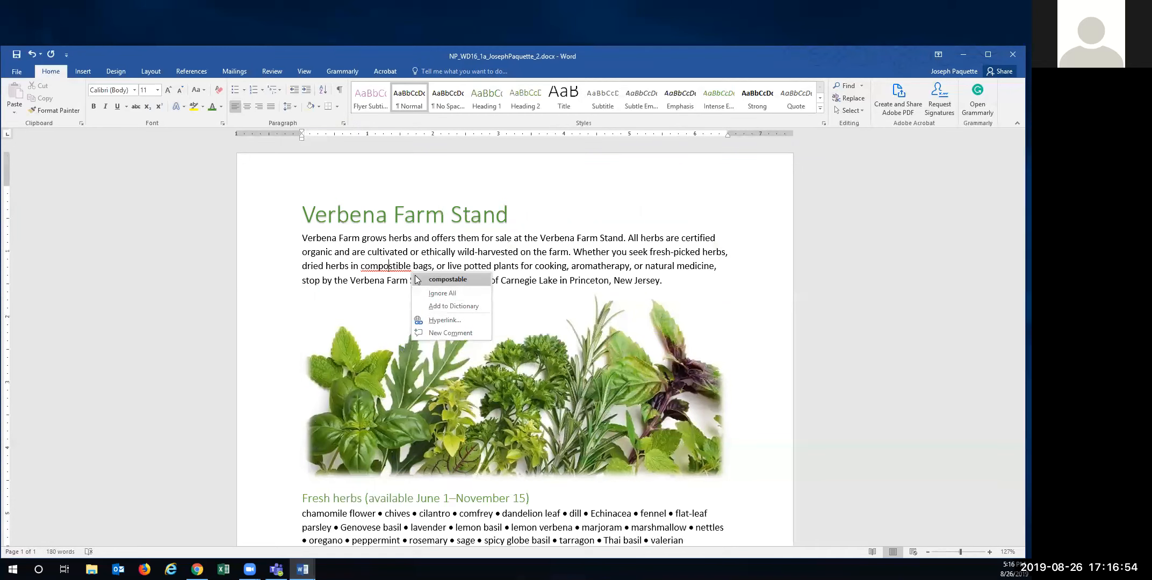
pyautogui.click(335, 209)
pyautogui.click(334, 209)
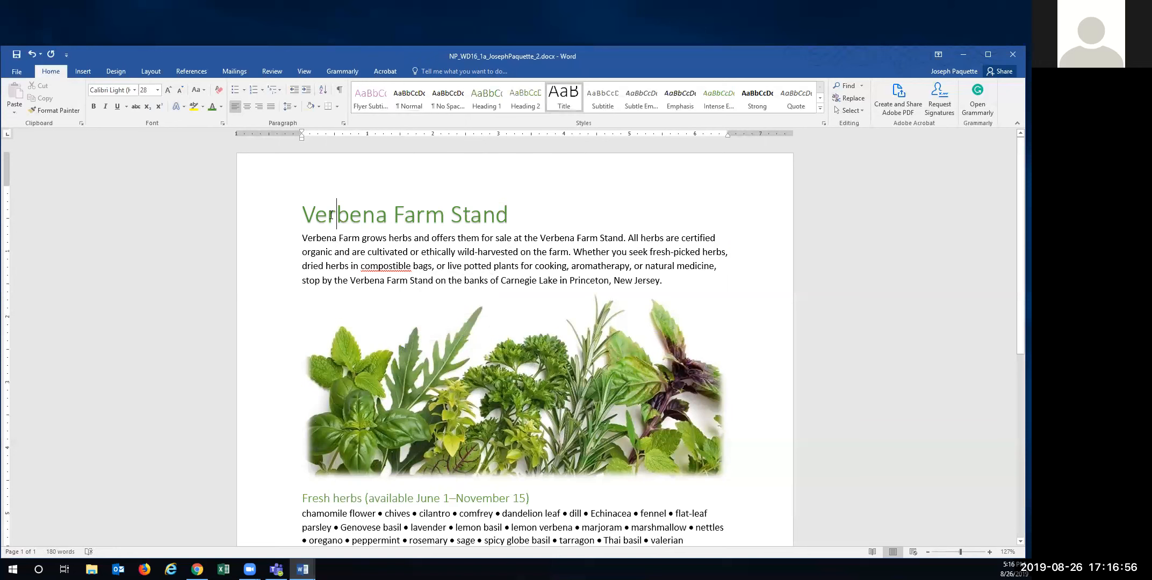
pyautogui.click(151, 71)
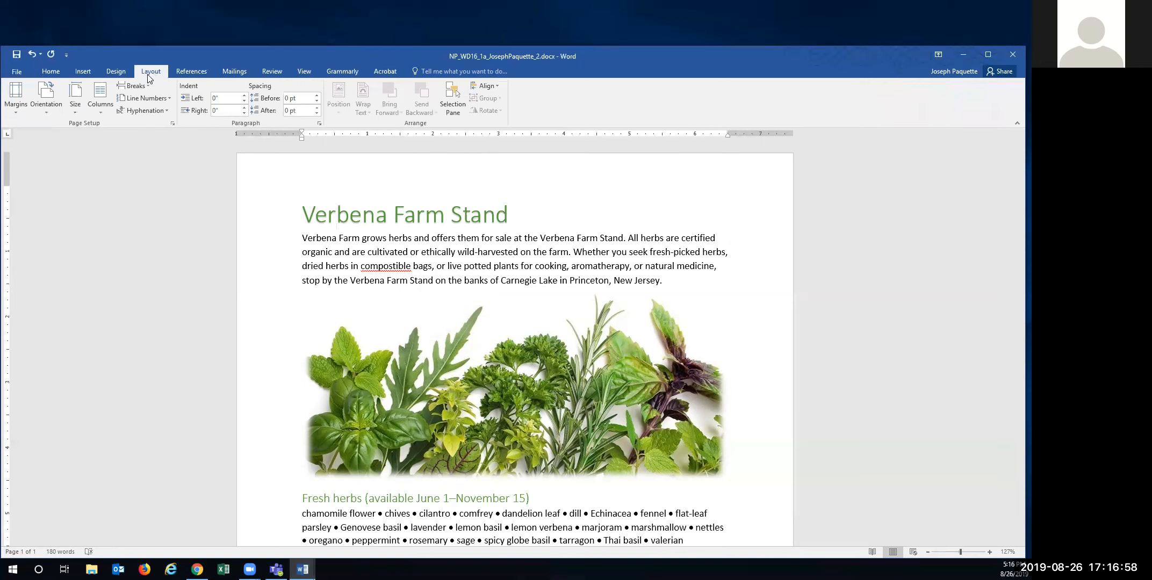
pyautogui.click(192, 71)
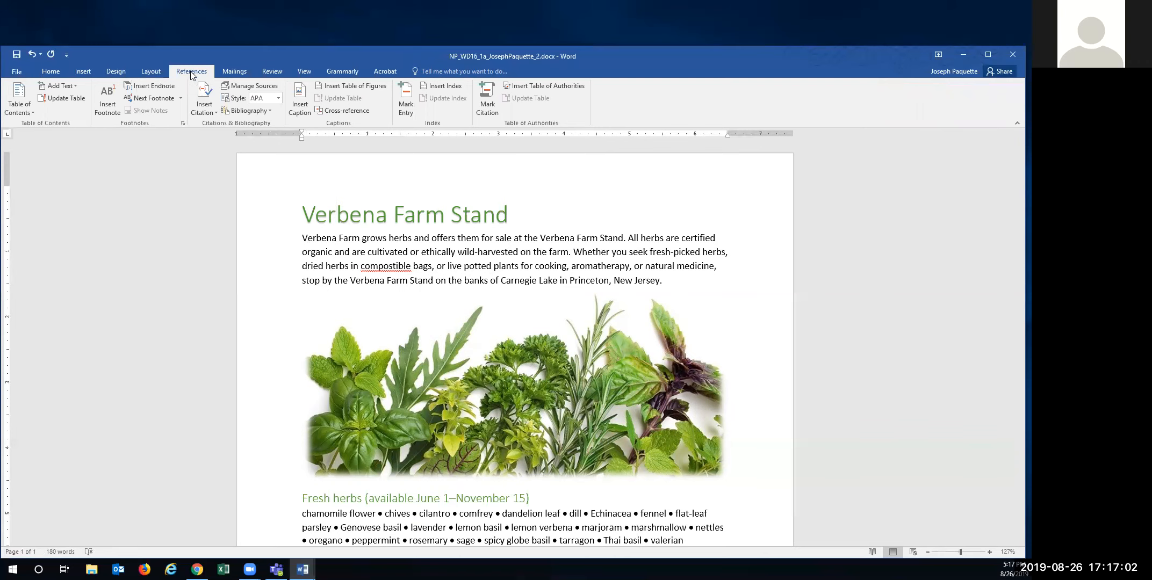
pyautogui.click(272, 72)
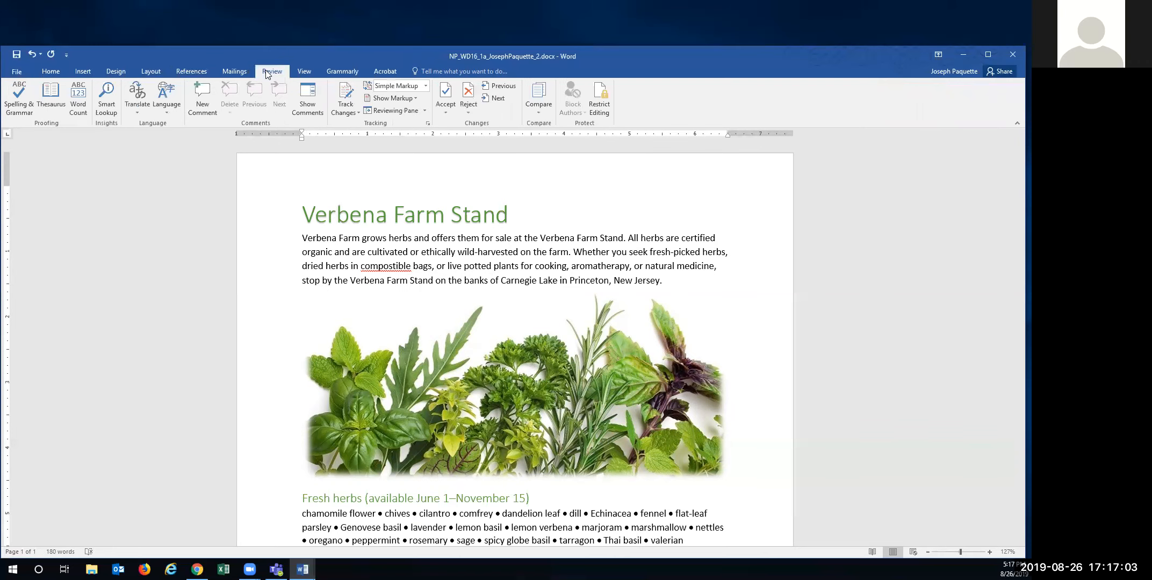
pyautogui.click(23, 98)
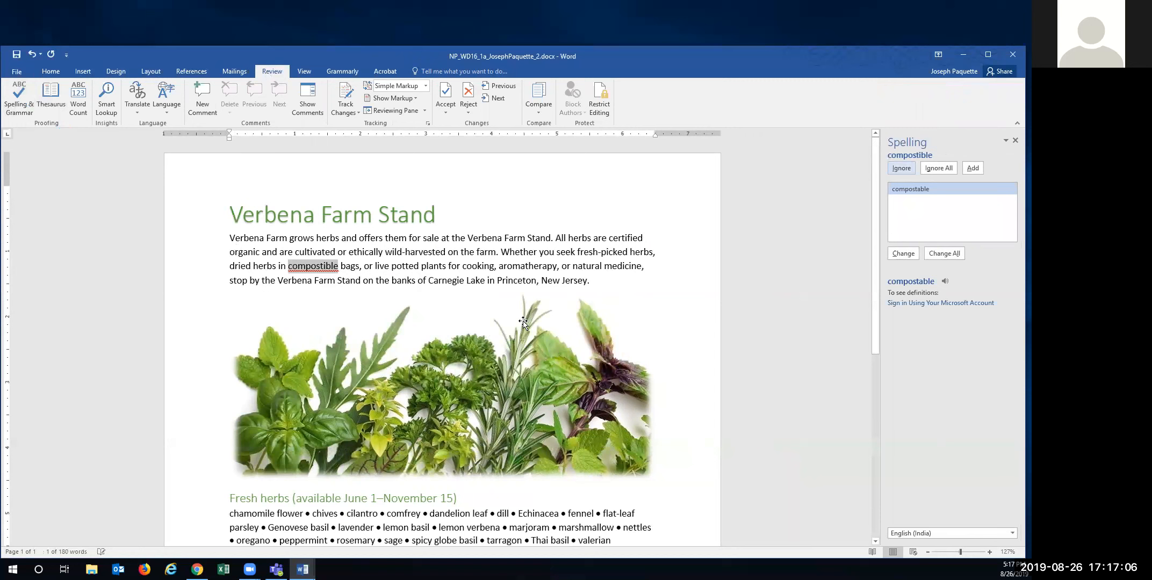
pyautogui.click(904, 253)
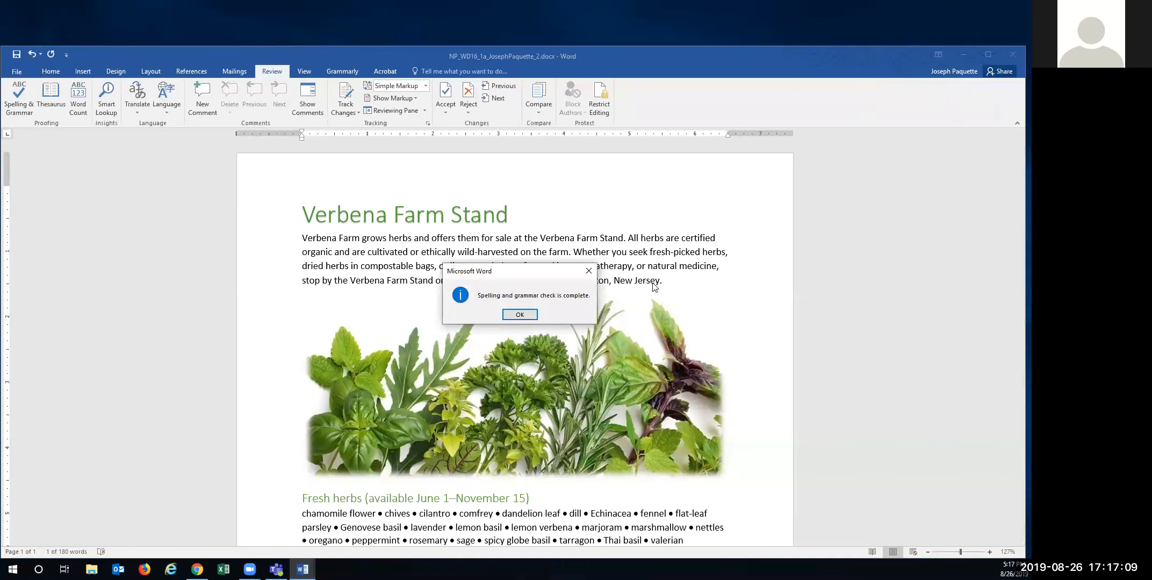
pyautogui.click(509, 316)
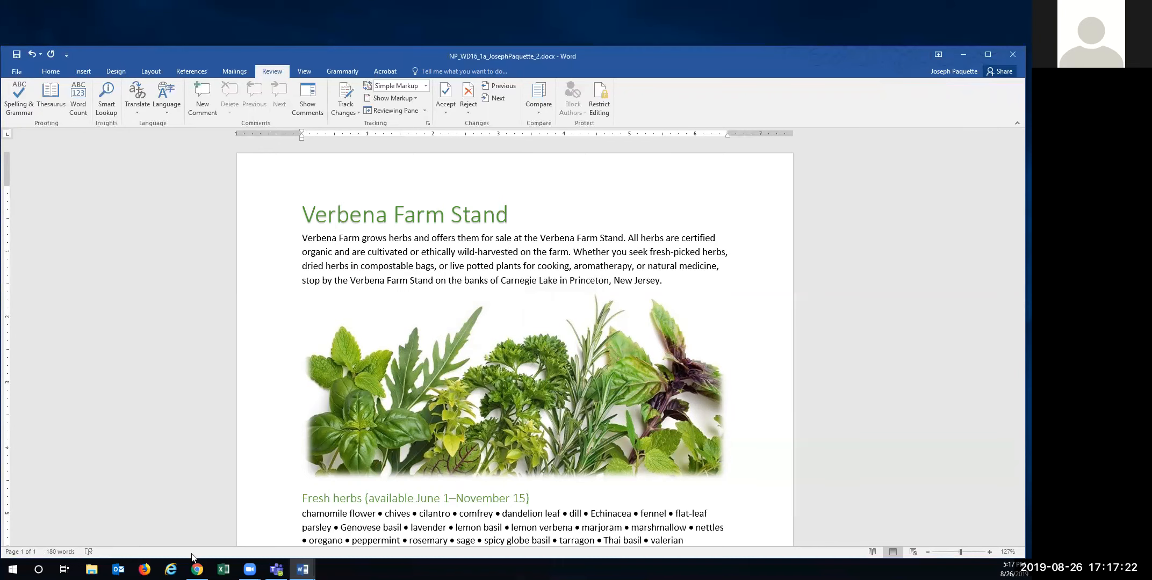
# - Review the Verbena flyer top to bottom, save it, and switch to the browser
pyautogui.scroll(-3, 411, 350)
pyautogui.scroll(3, 411, 350)
pyautogui.scroll(-1, 374, 225)
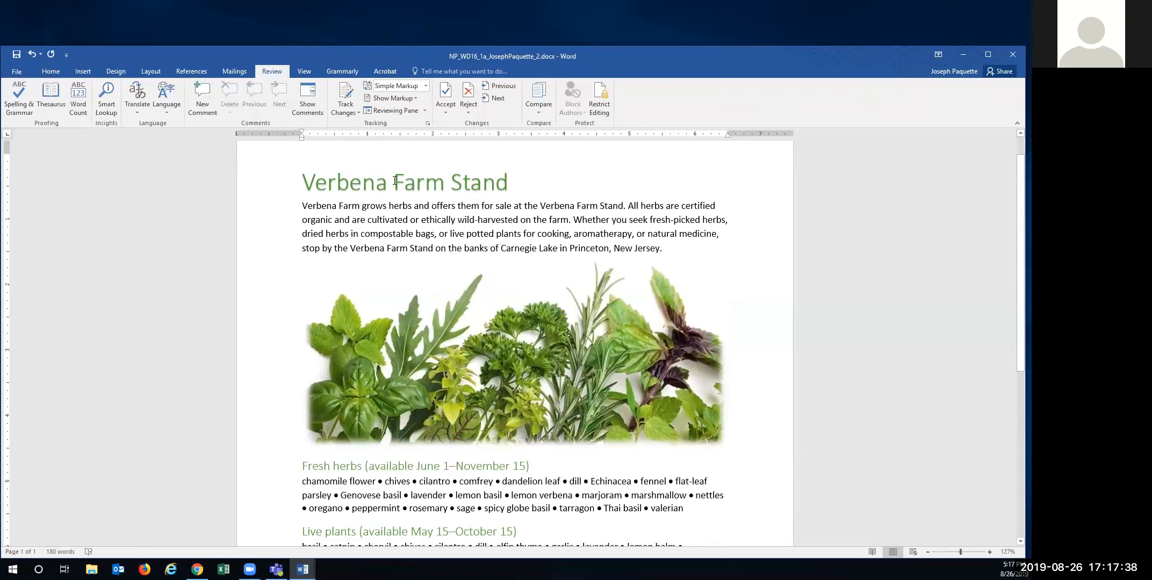
pyautogui.scroll(-1, 409, 341)
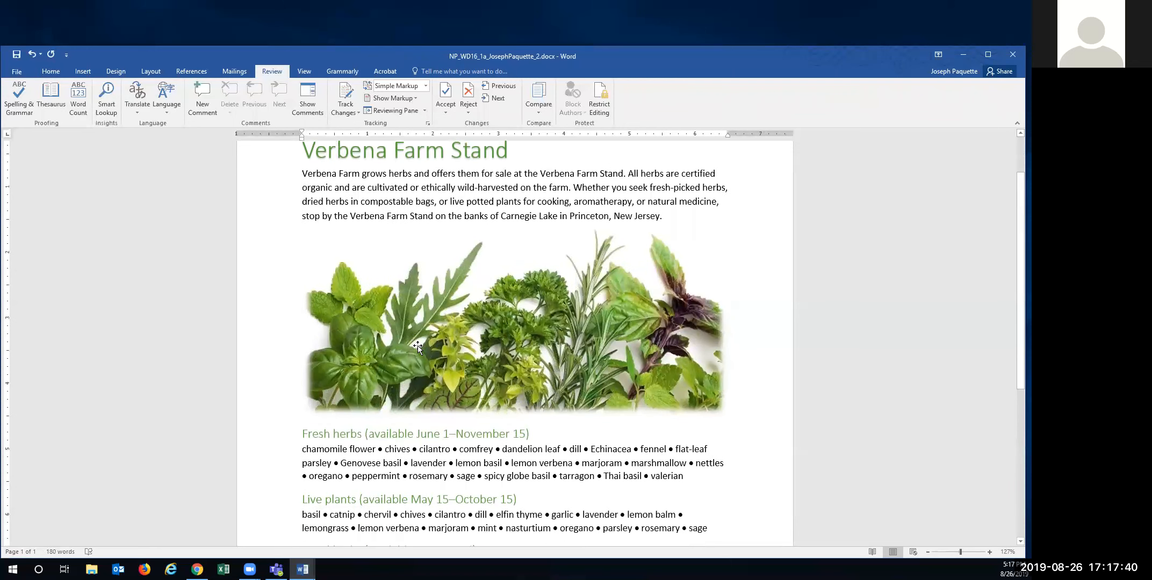
pyautogui.scroll(-2, 424, 343)
pyautogui.scroll(-3, 401, 362)
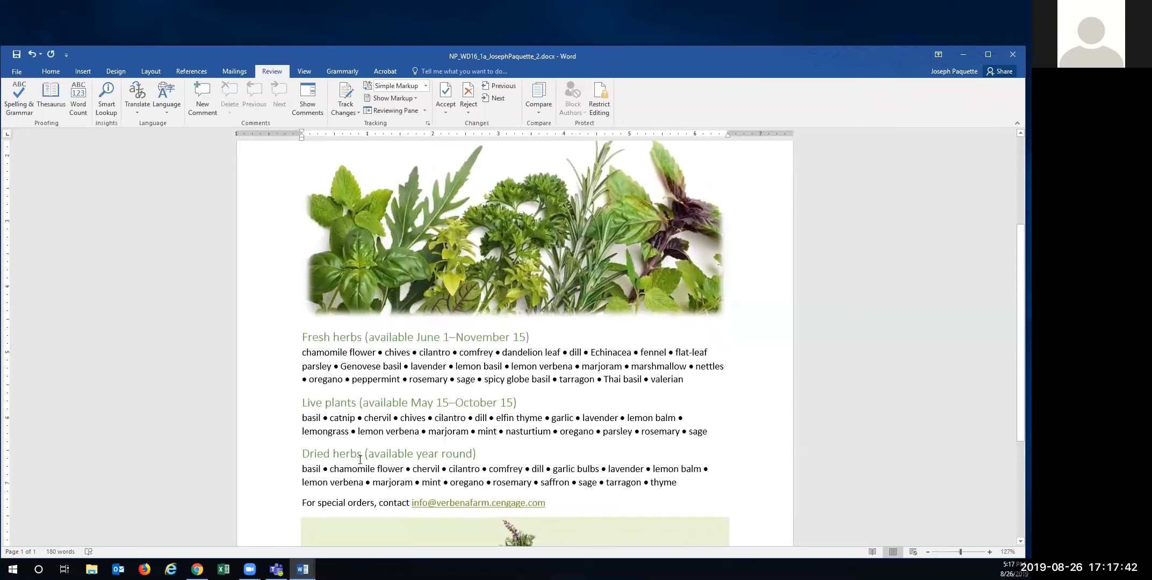
pyautogui.scroll(-1, 356, 453)
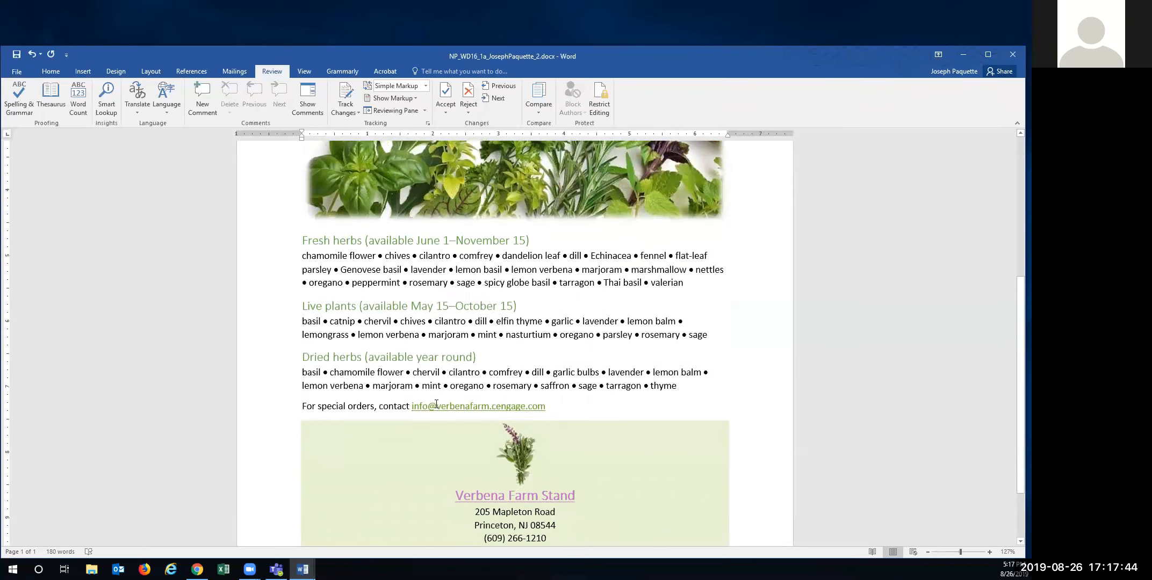
pyautogui.scroll(-3, 440, 408)
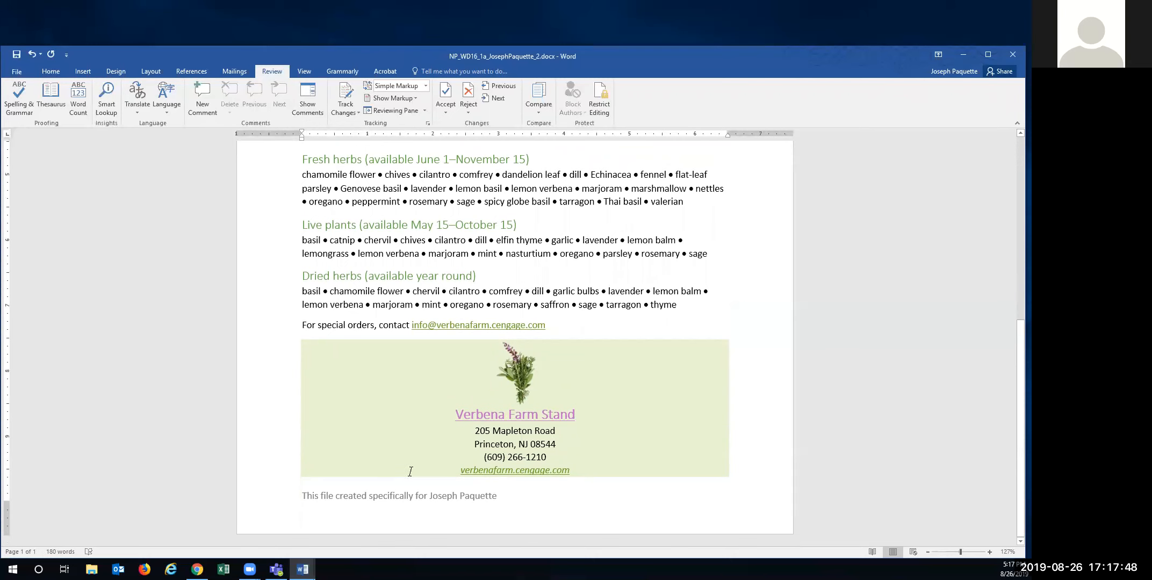
pyautogui.scroll(4, 391, 430)
pyautogui.scroll(5, 391, 430)
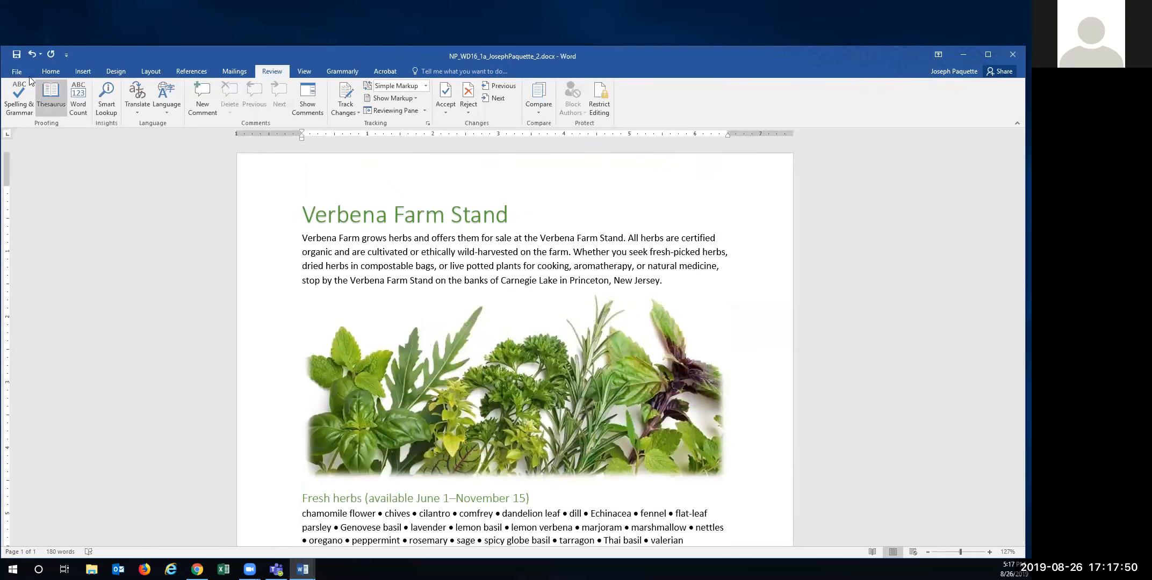
pyautogui.click(15, 55)
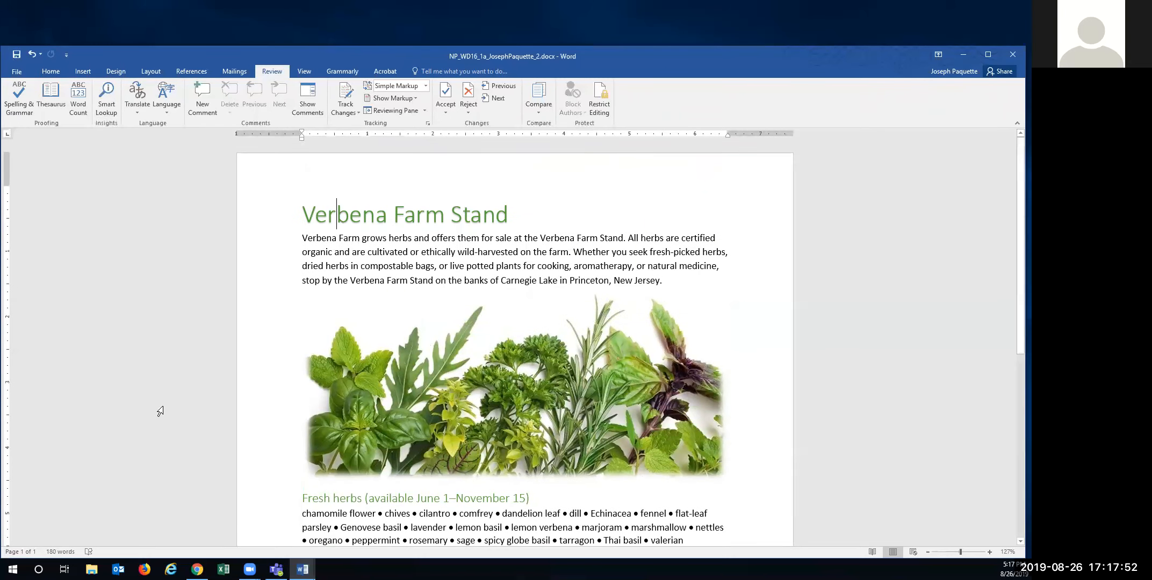
pyautogui.hotkey('alt', 'Tab')
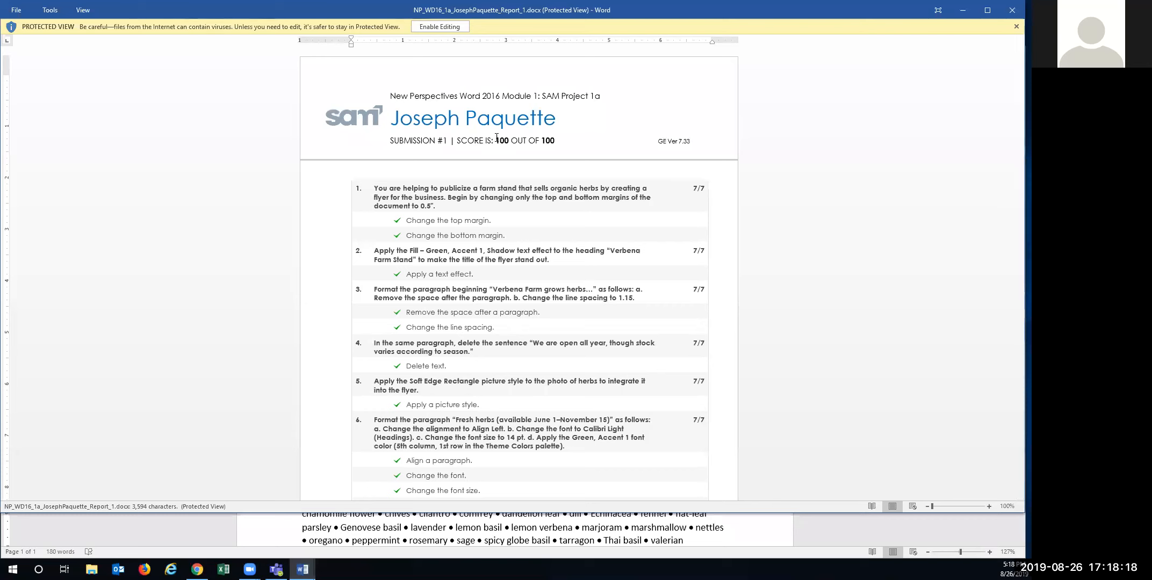
# - Confirm the graded report reads 100 OUT OF 100, then close the report and the Verbena flyer
pyautogui.moveTo(496, 140); pyautogui.dragTo(558, 141)
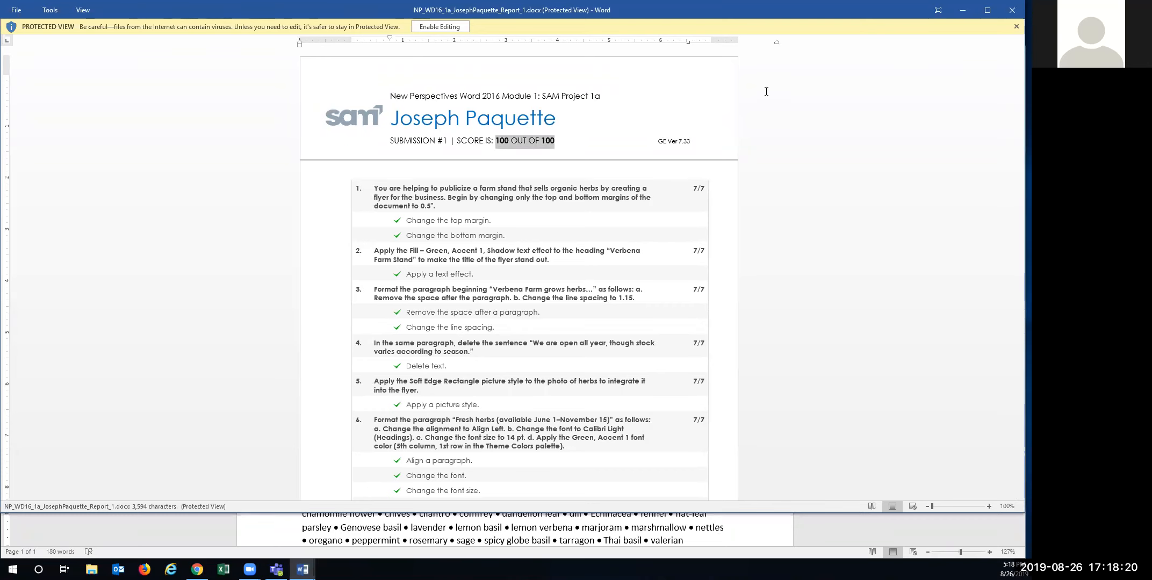
pyautogui.moveTo(770, 11); pyautogui.dragTo(782, 57)
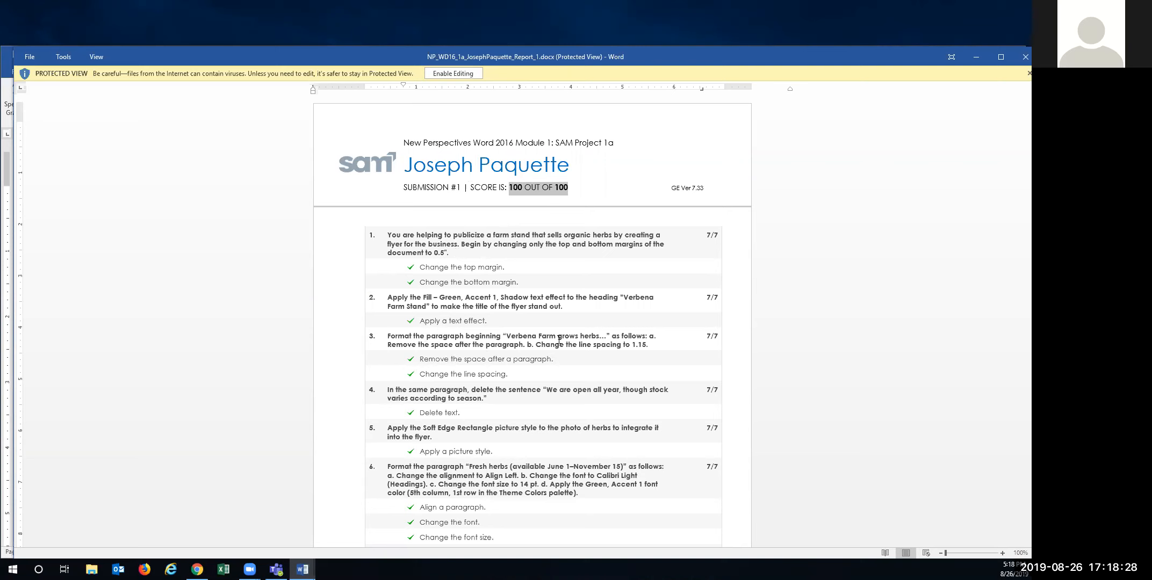
pyautogui.scroll(-1, 661, 422)
pyautogui.scroll(-2, 562, 508)
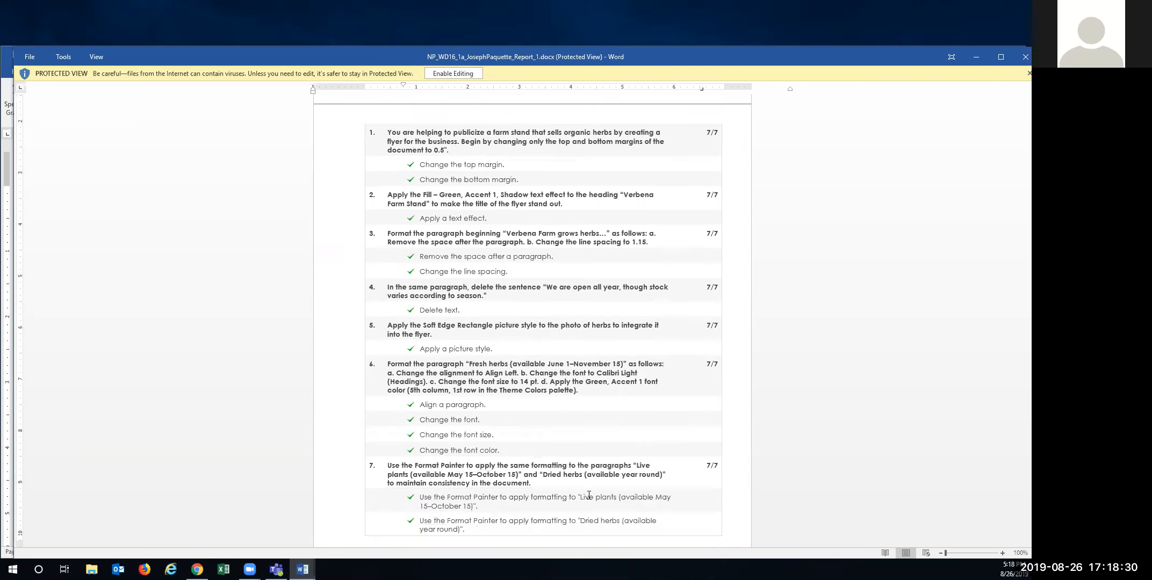
pyautogui.scroll(2, 562, 508)
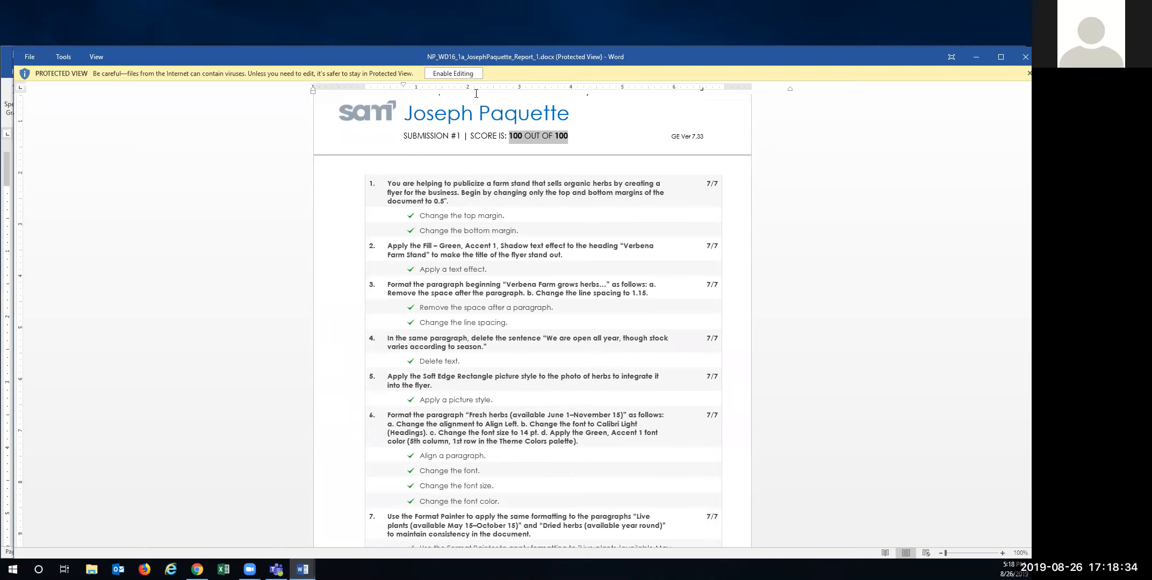
pyautogui.click(456, 74)
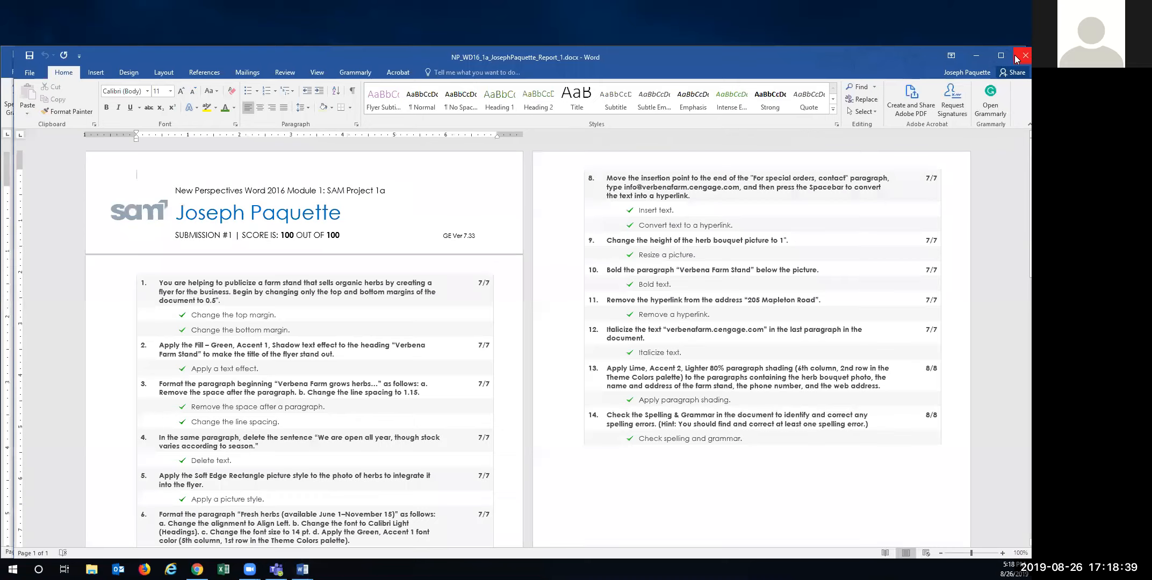
pyautogui.click(1024, 55)
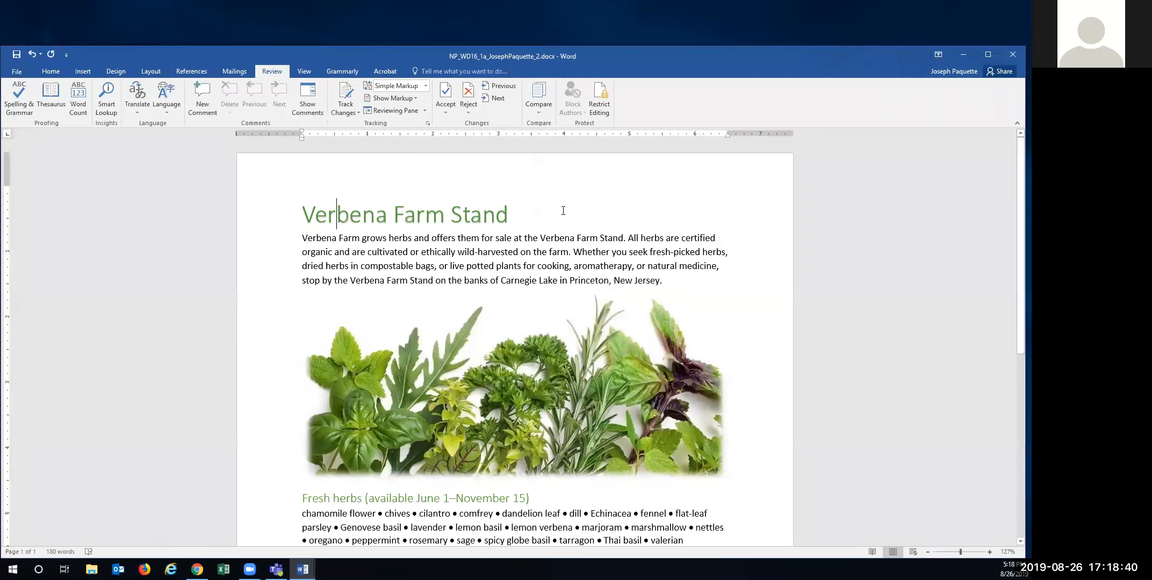
pyautogui.click(1014, 52)
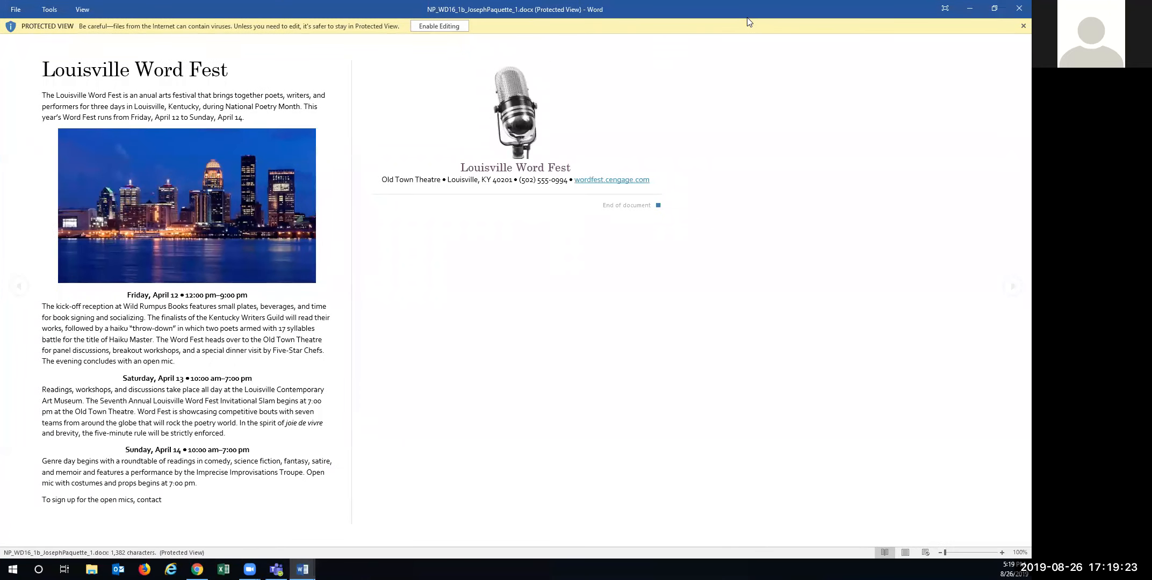
# - Enable editing on the Louisville Word Fest flyer, enlarge its window, and move the instructions window aside
pyautogui.moveTo(748, 17); pyautogui.dragTo(728, 67)
pyautogui.click(894, 83)
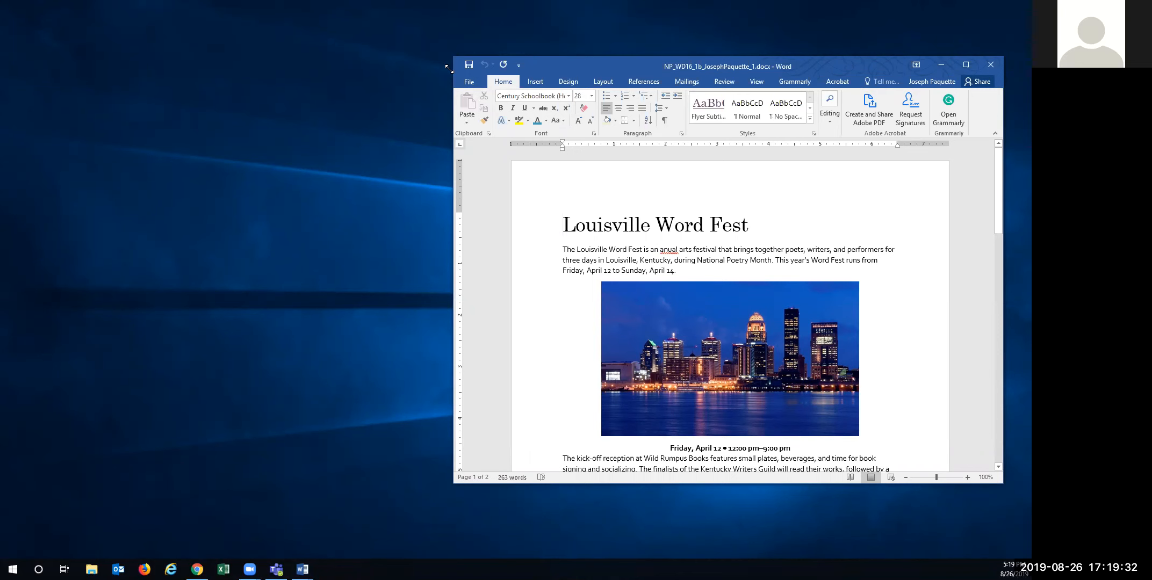
pyautogui.moveTo(449, 69); pyautogui.dragTo(2, 37)
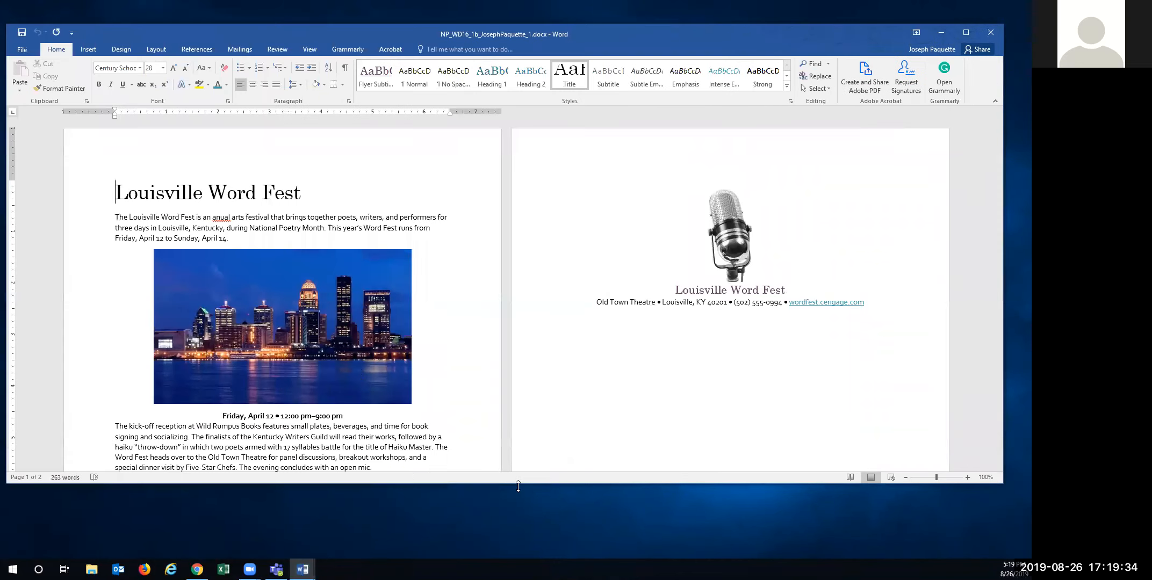
pyautogui.moveTo(518, 486); pyautogui.dragTo(597, 559)
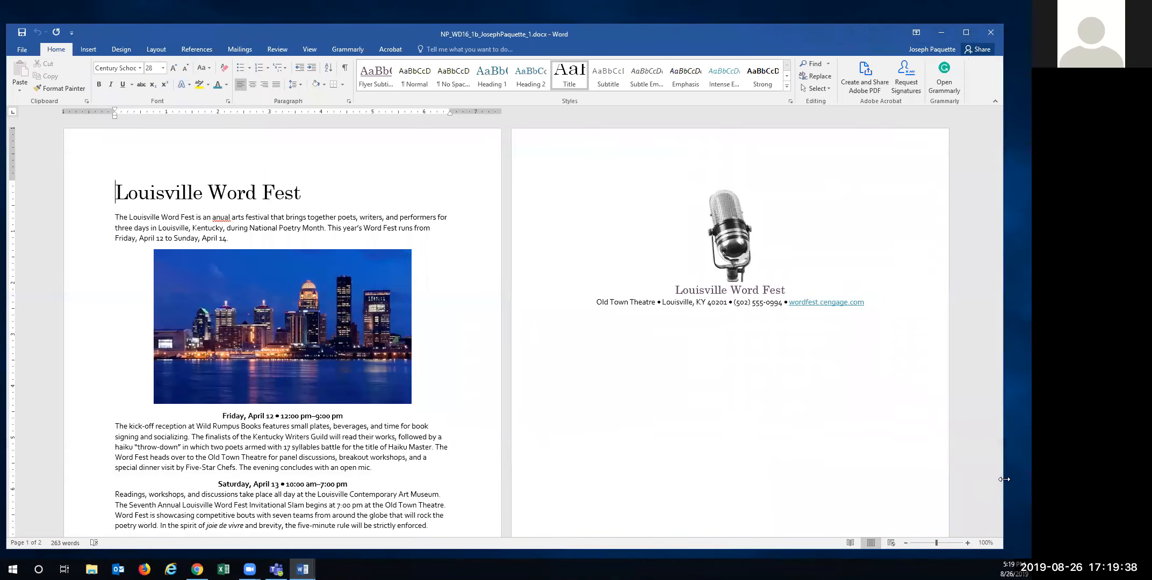
pyautogui.moveTo(1004, 480); pyautogui.dragTo(1025, 479)
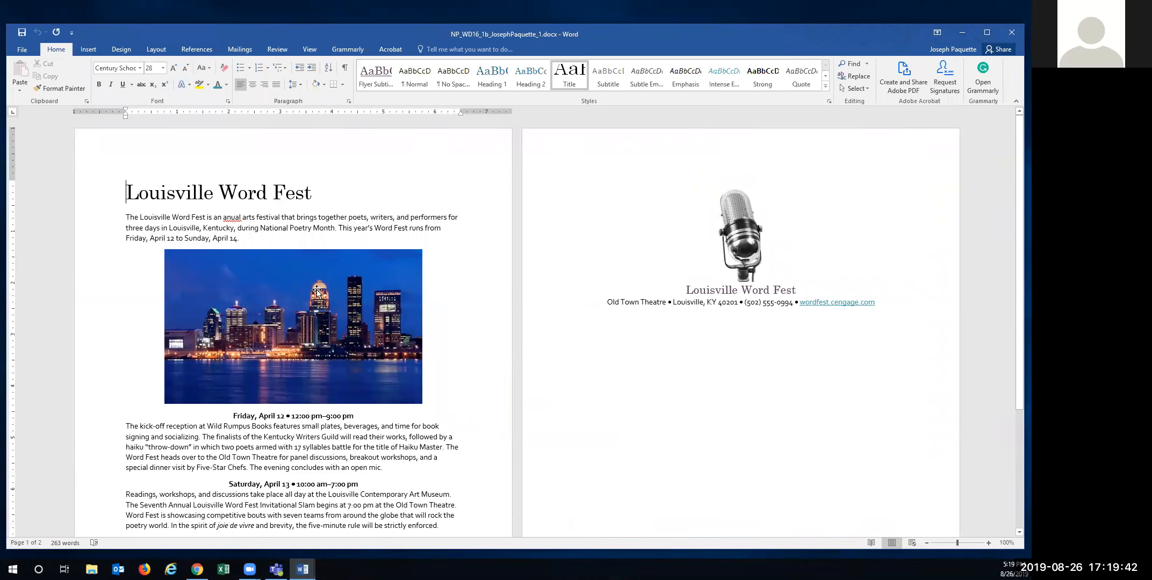
pyautogui.hotkey('ctrl', 'Home')
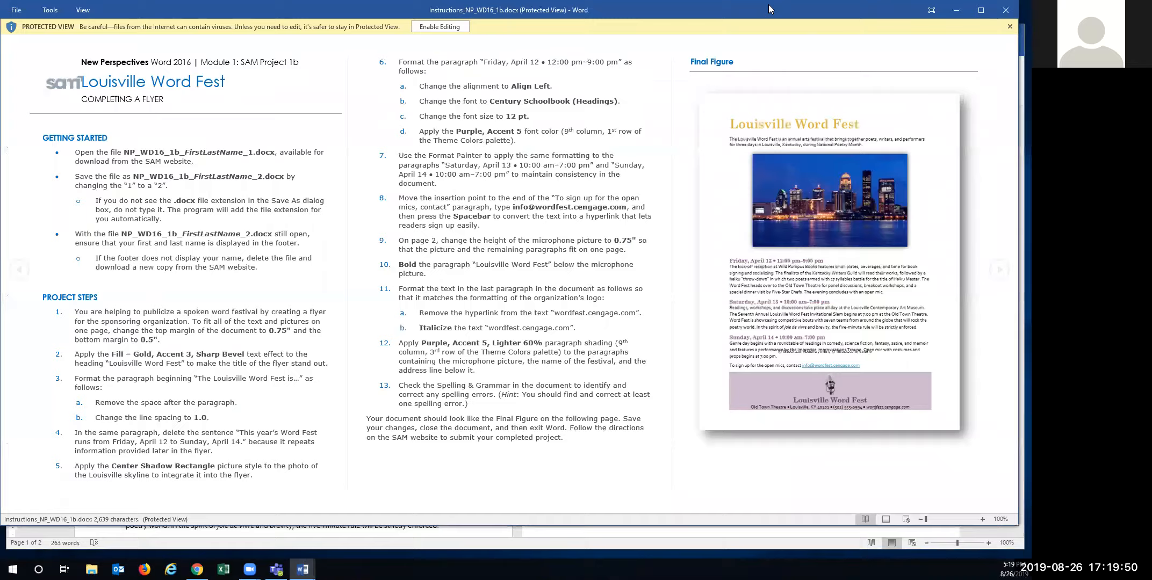
pyautogui.moveTo(768, 5); pyautogui.dragTo(768, 0)
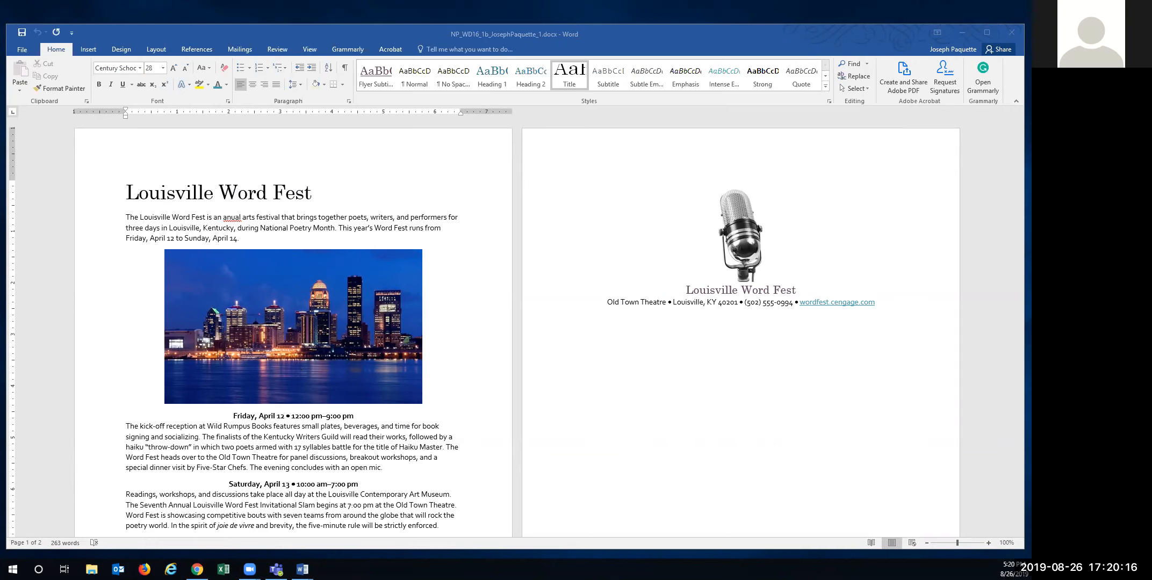
# - Save the flyer to Documents as a copy whose file name ends in _2
pyautogui.click(24, 50)
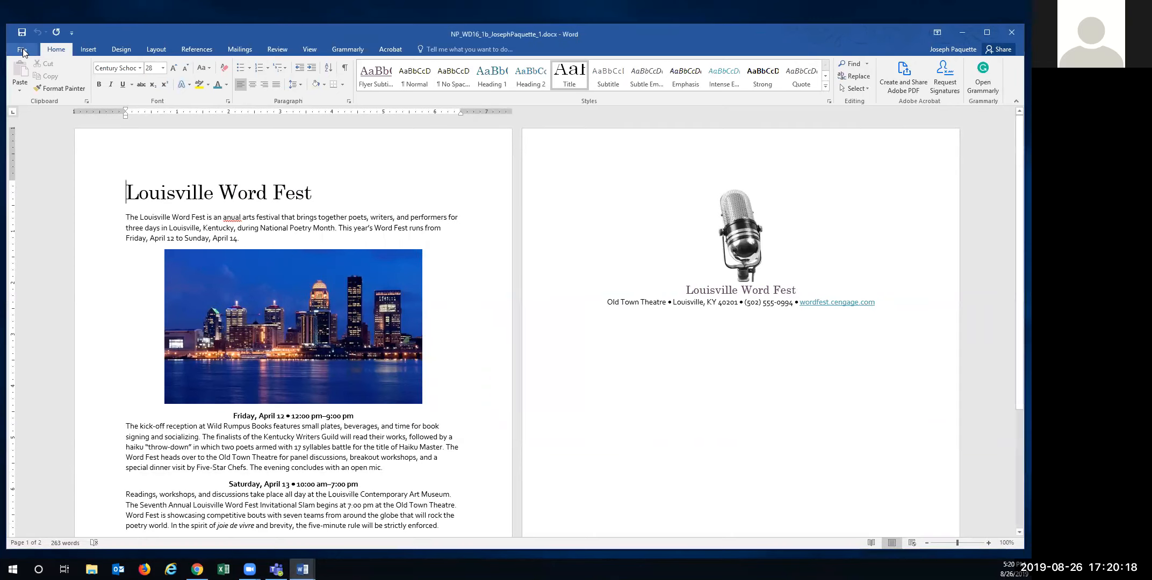
pyautogui.click(23, 49)
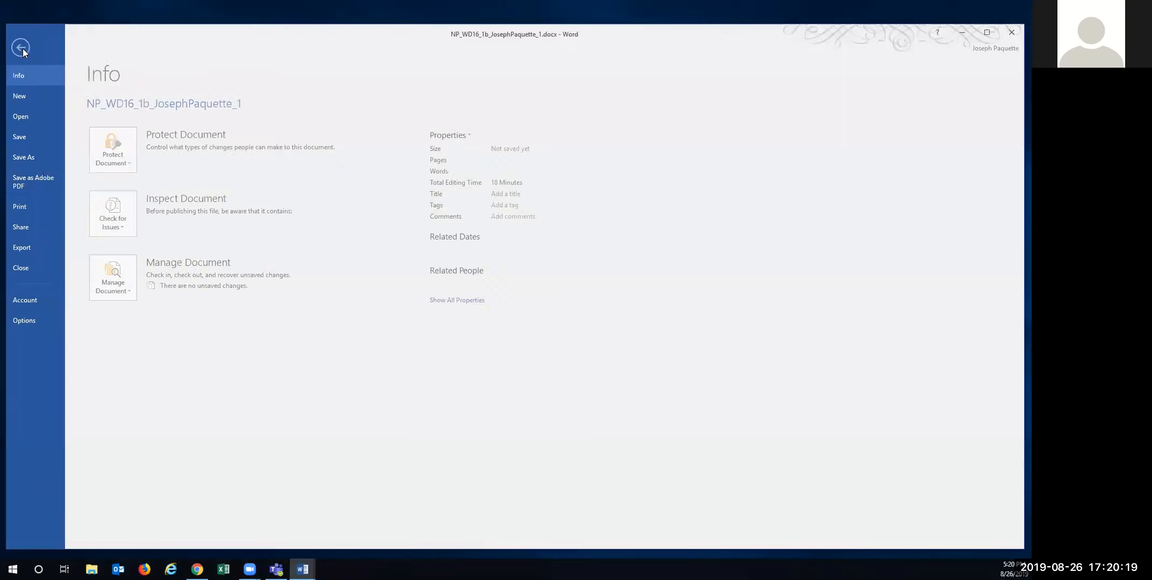
pyautogui.click(27, 156)
pyautogui.click(160, 216)
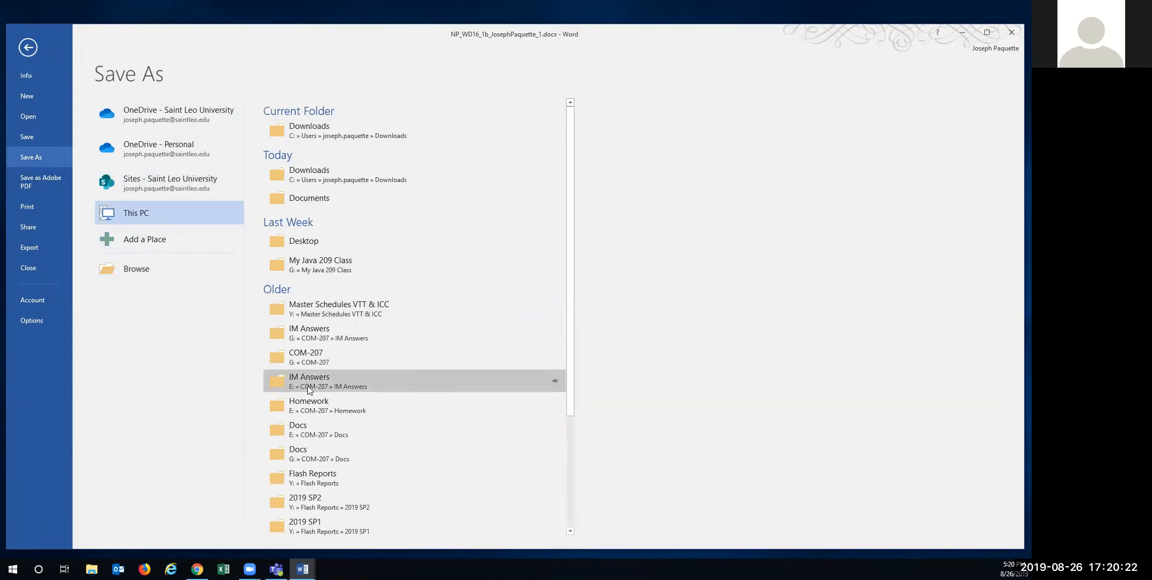
pyautogui.click(305, 198)
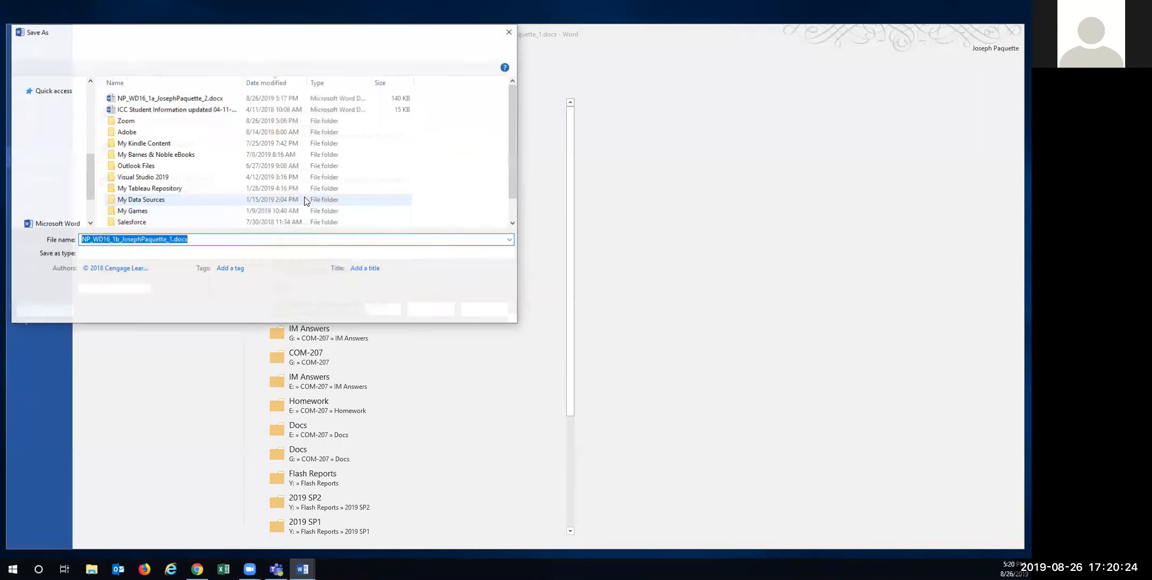
pyautogui.click(170, 240)
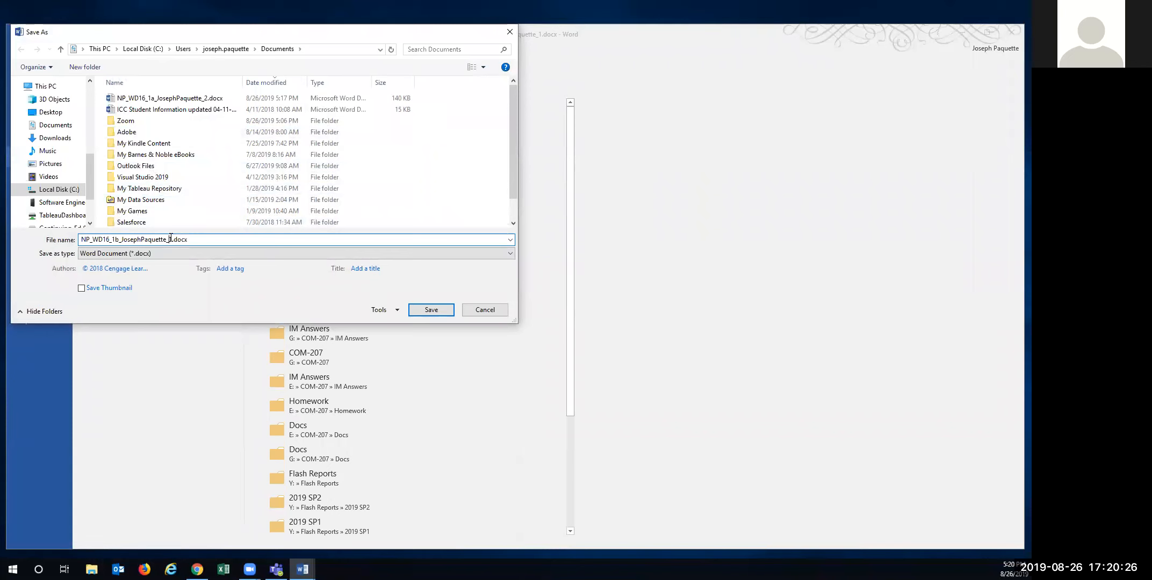
pyautogui.write('2')
pyautogui.click(430, 310)
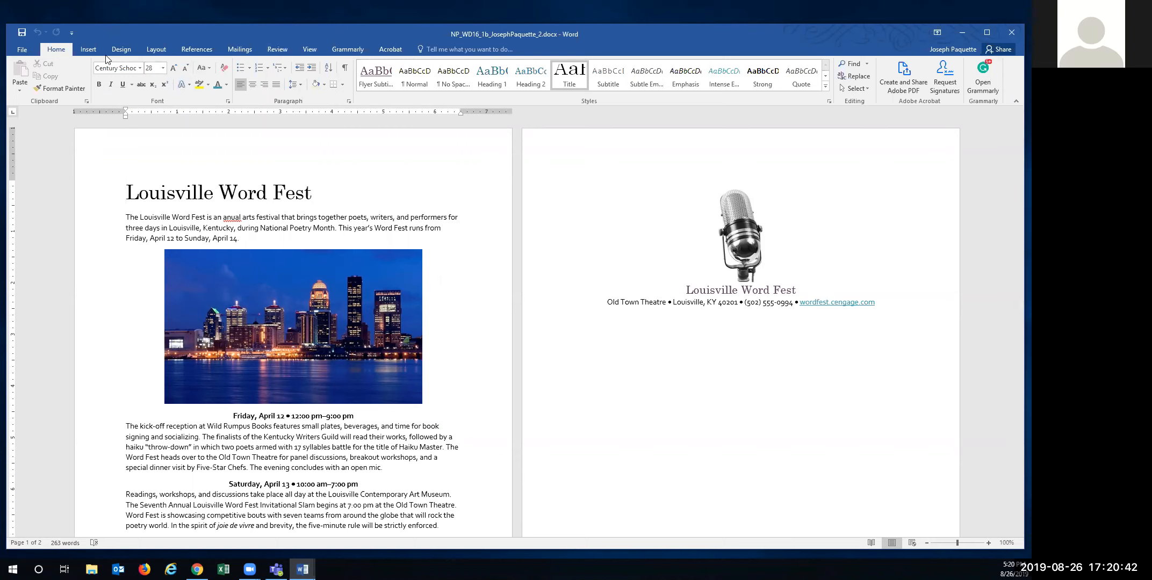
# - Use Custom Margins to lower the top margin to 0.8" and shrink the bottom margin
pyautogui.click(150, 46)
pyautogui.click(21, 88)
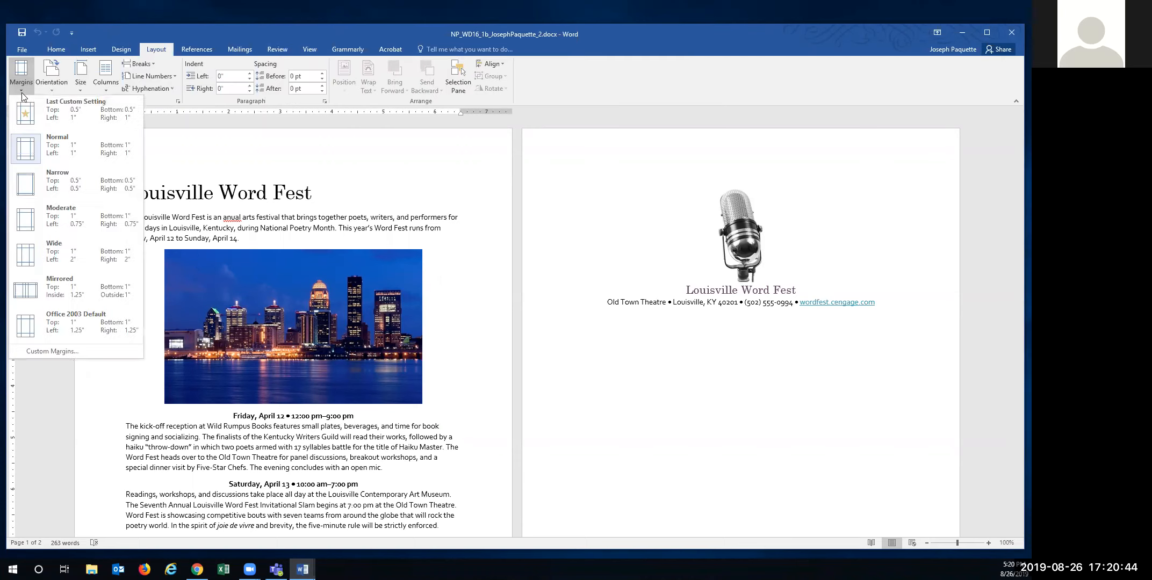
pyautogui.click(50, 351)
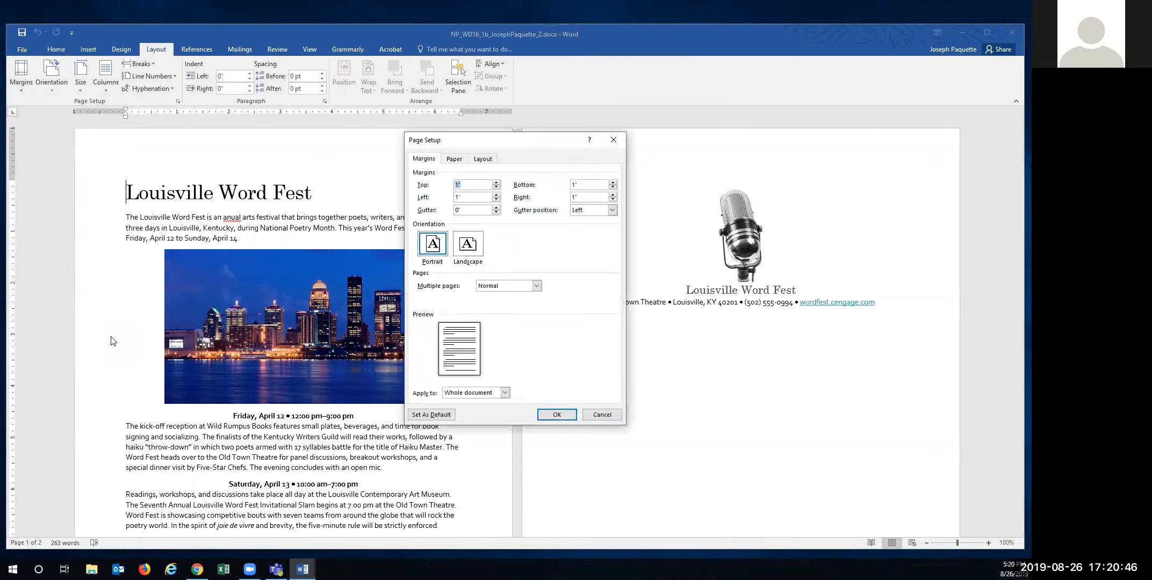
pyautogui.click(496, 187)
pyautogui.click(496, 188)
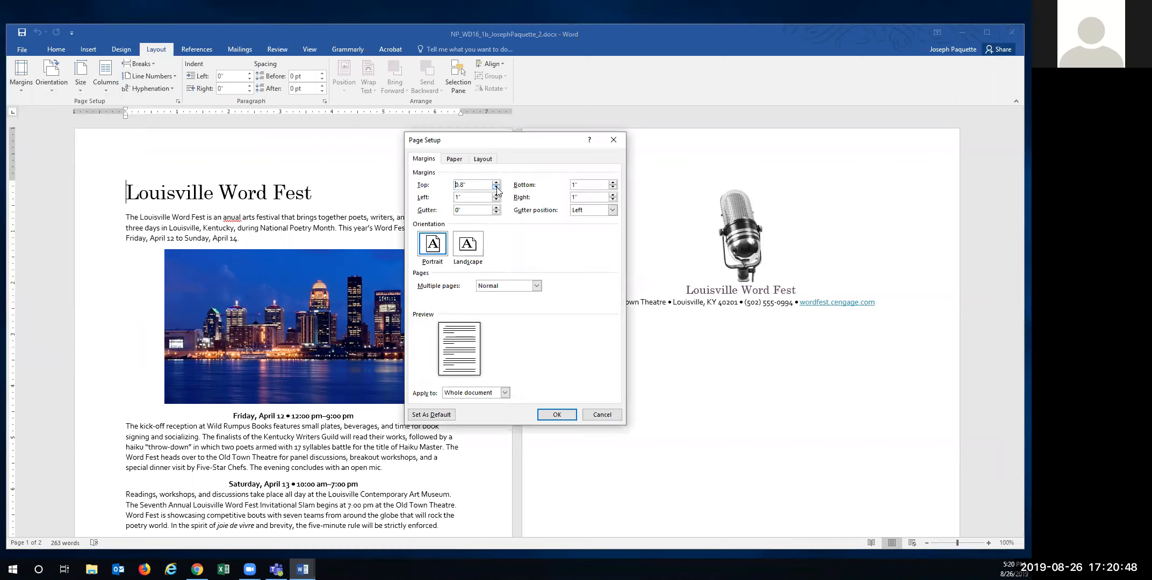
pyautogui.write('.75')
pyautogui.press('Tab')
pyautogui.click(542, 415)
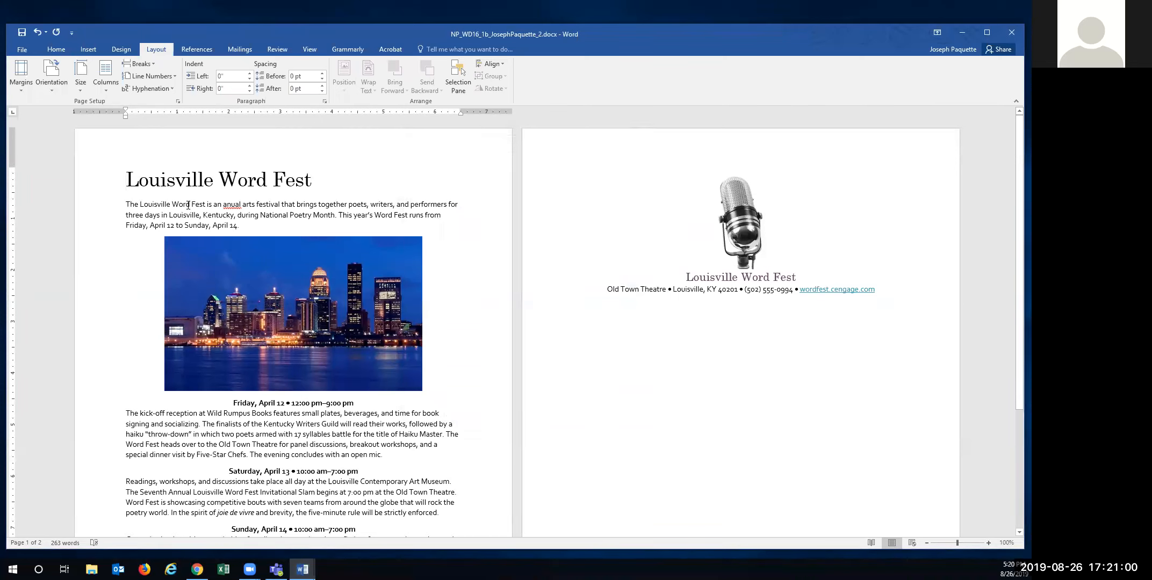
pyautogui.moveTo(128, 179); pyautogui.dragTo(312, 183)
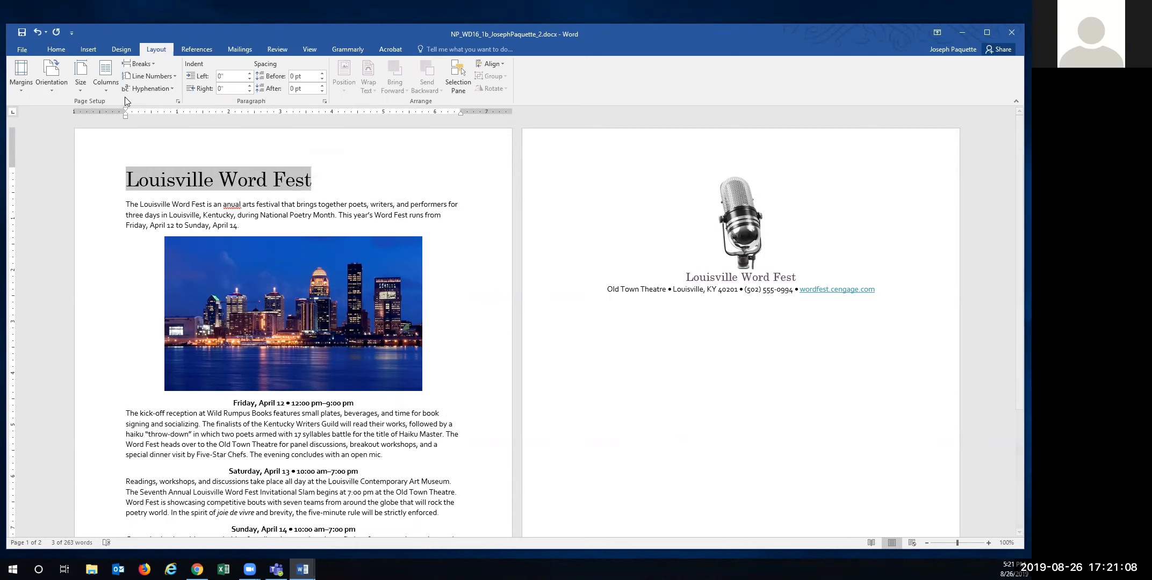
# - Give the Louisville Word Fest title the gold sharp bevel text effect
pyautogui.click(56, 49)
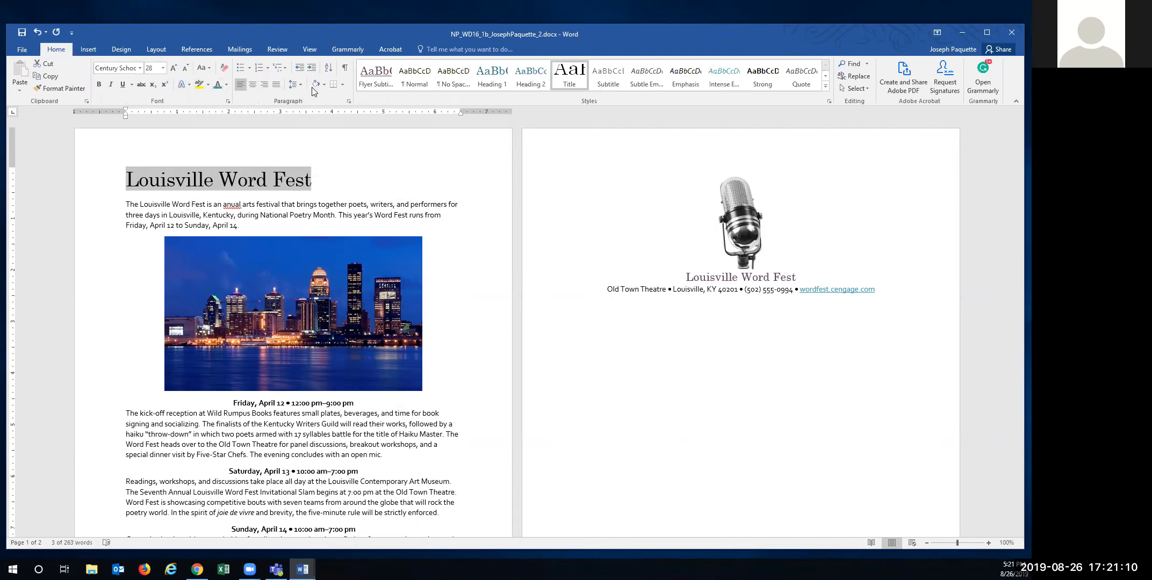
pyautogui.click(326, 84)
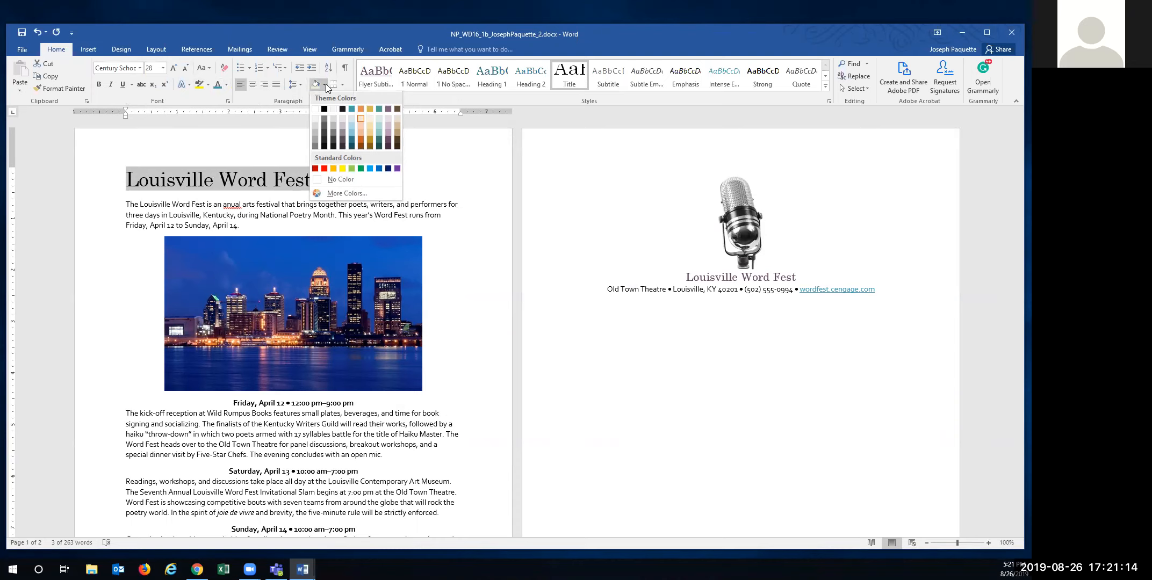
pyautogui.click(187, 82)
pyautogui.click(187, 81)
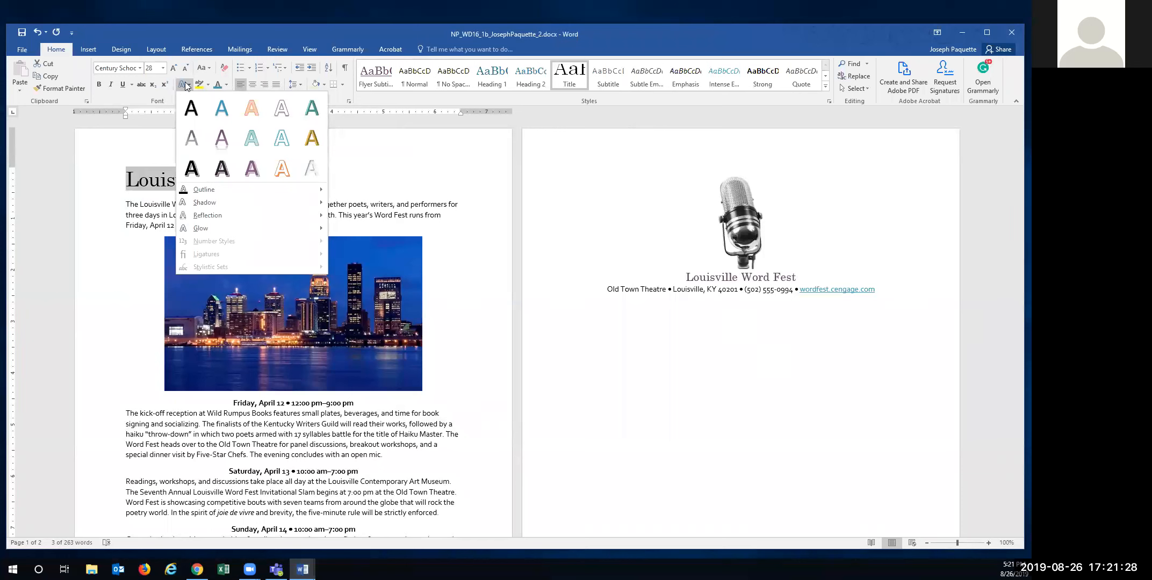
pyautogui.click(41, 139)
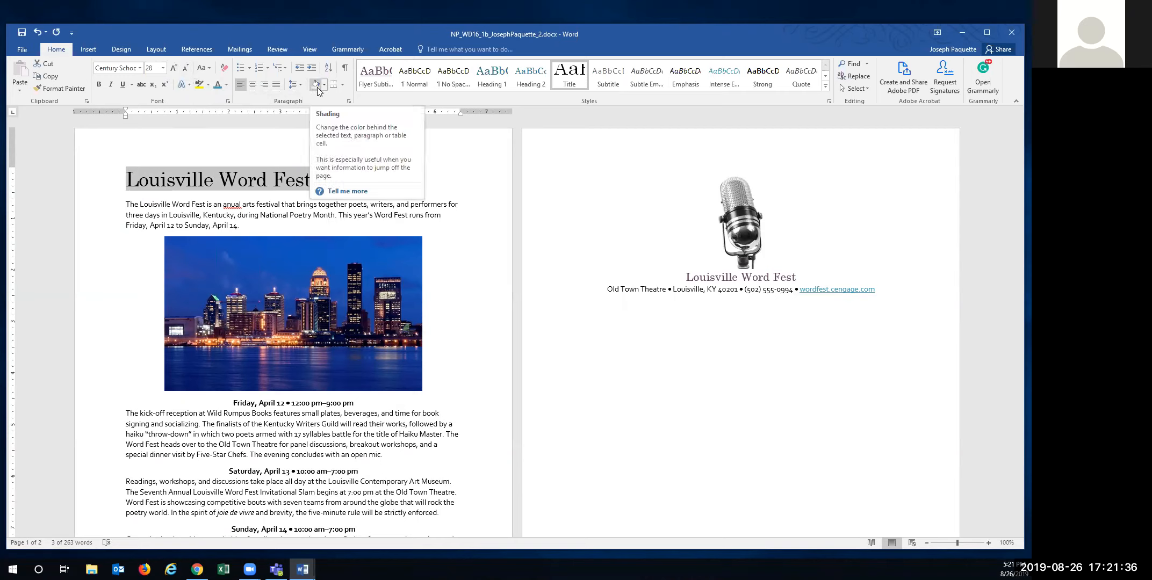
pyautogui.click(188, 86)
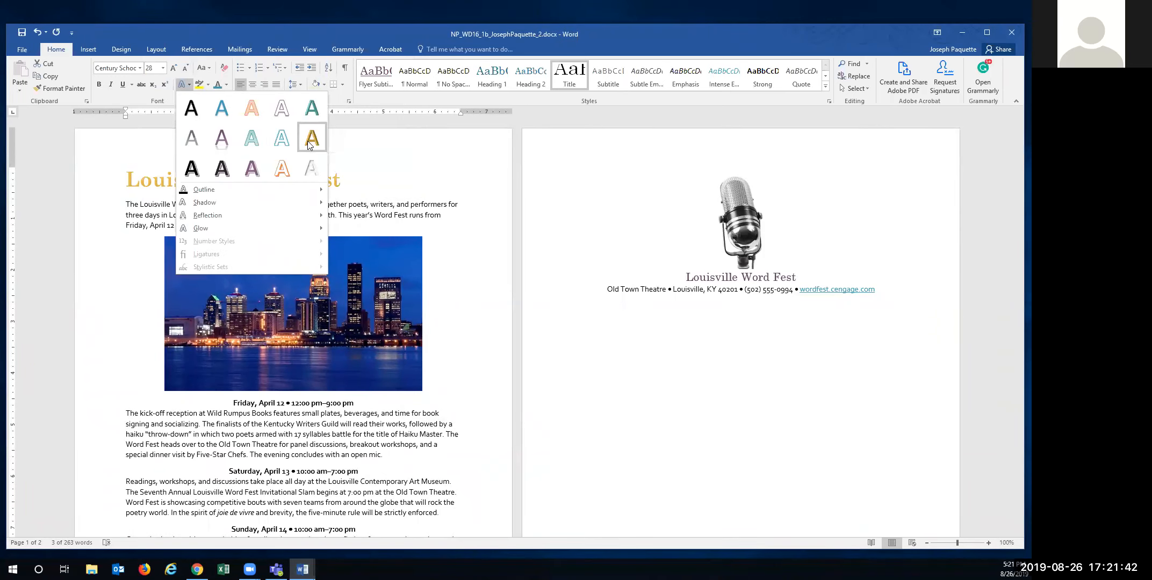
pyautogui.click(310, 144)
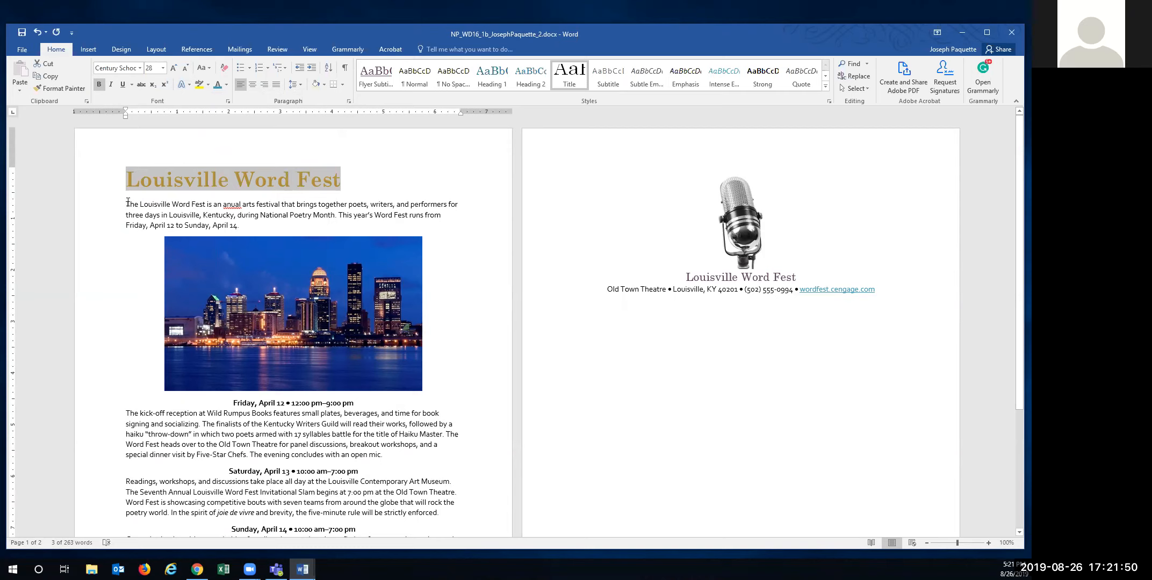
pyautogui.moveTo(128, 204); pyautogui.dragTo(238, 227)
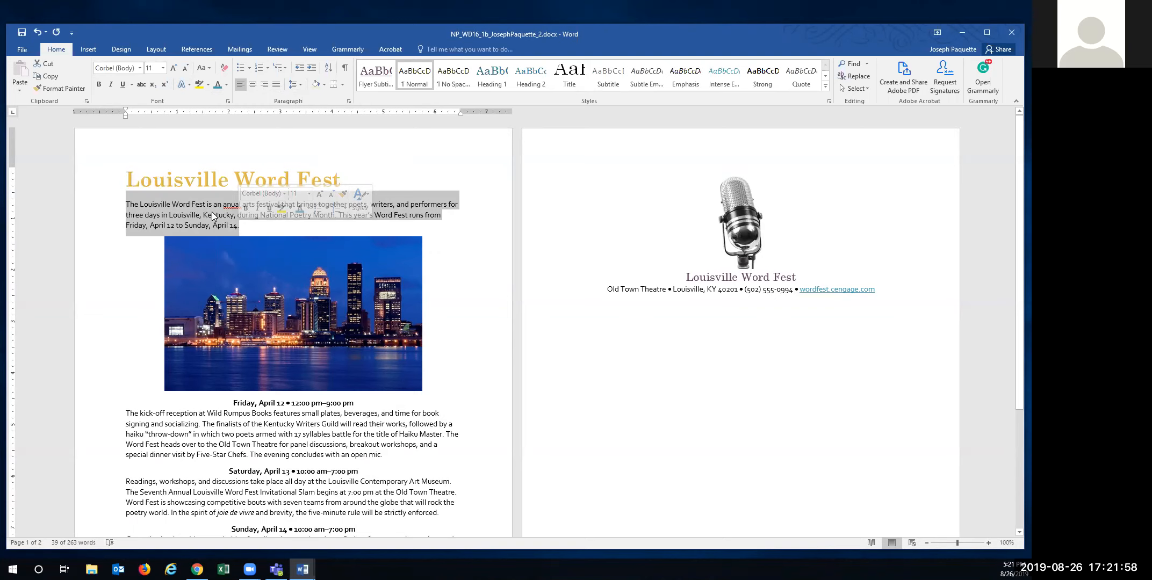
# - Remove the space after the opening paragraph and set its line spacing to 1.0
pyautogui.click(302, 85)
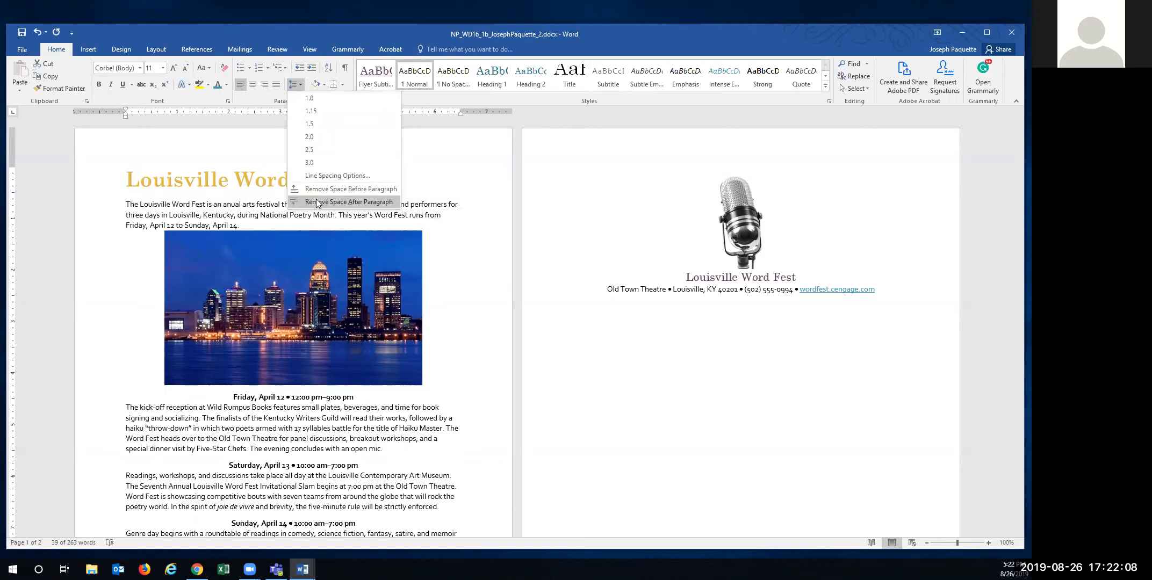
pyautogui.click(317, 203)
pyautogui.click(297, 84)
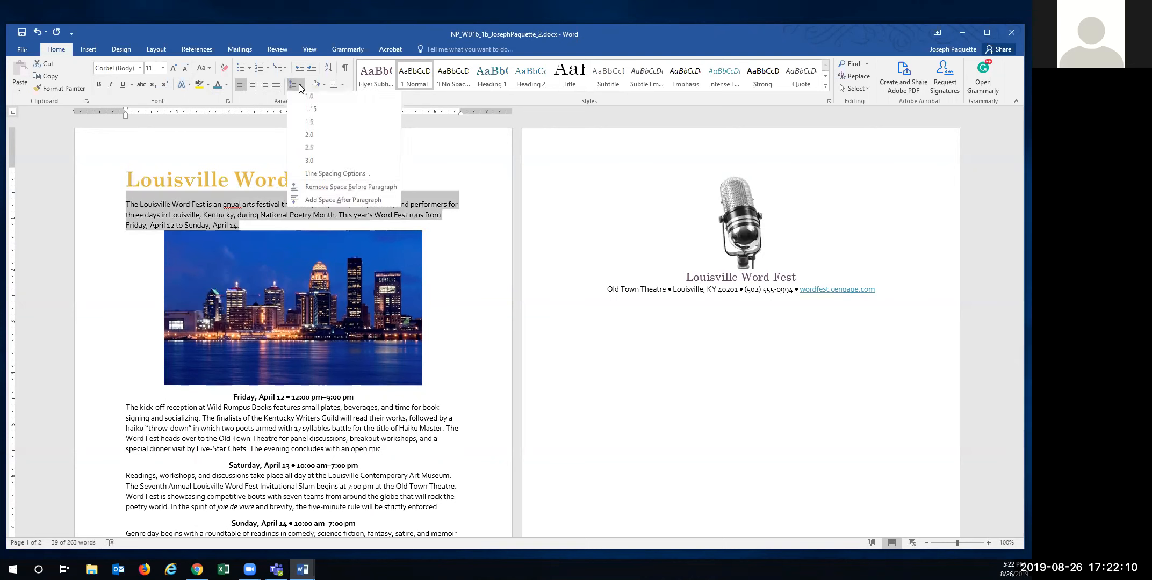
pyautogui.click(309, 99)
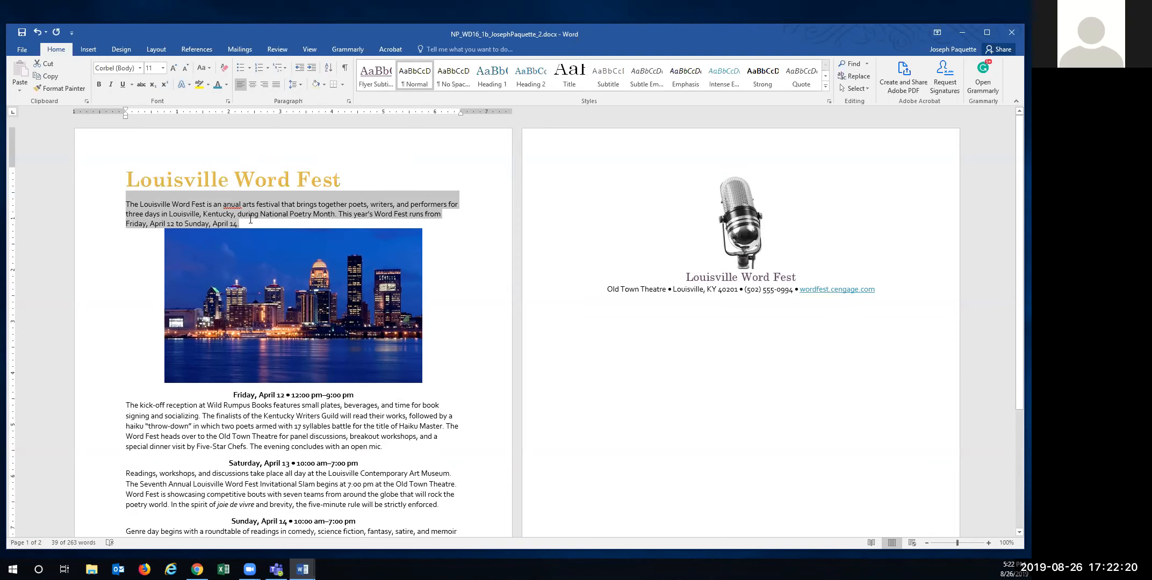
# - Delete the paragraph's final sentence about this year's festival dates
pyautogui.click(338, 215)
pyautogui.moveTo(339, 215); pyautogui.dragTo(237, 224)
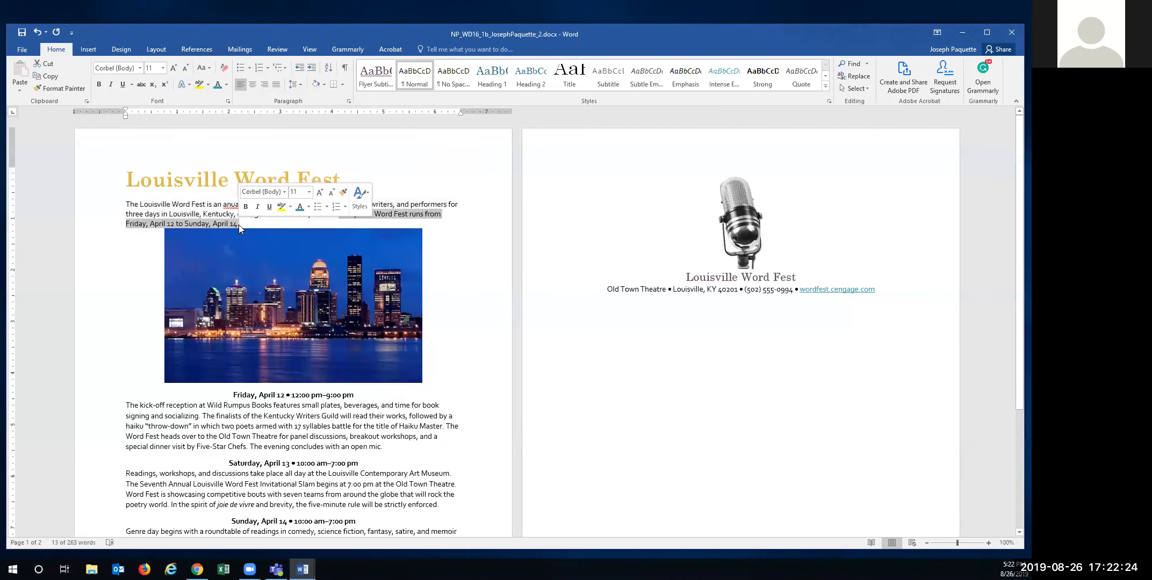
pyautogui.press('Delete')
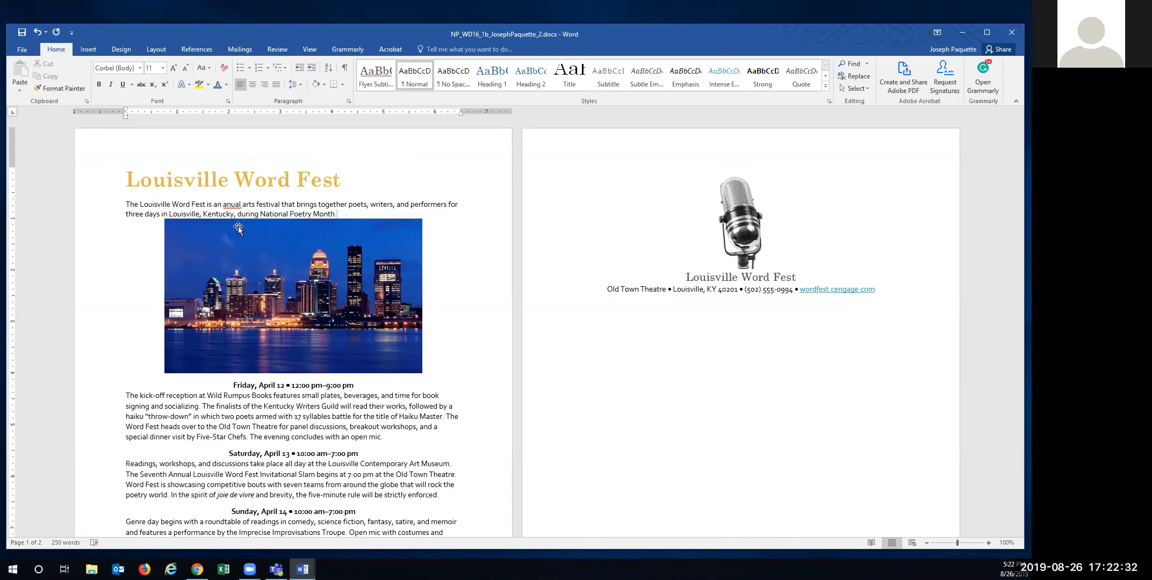
# - Apply the Center Shadow Rectangle picture style to the skyline photo
pyautogui.click(280, 273)
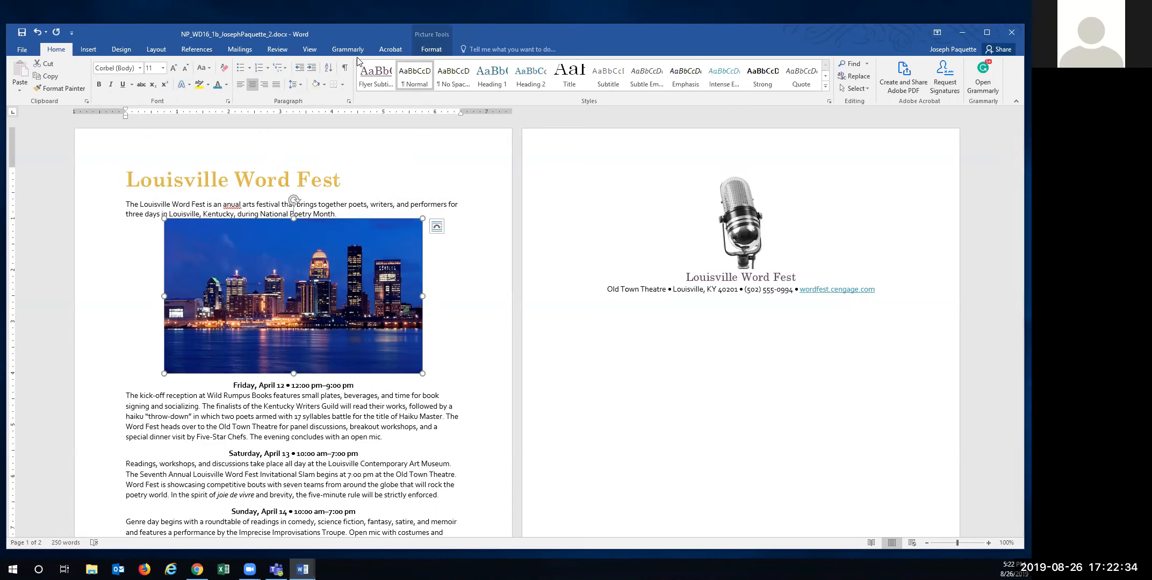
pyautogui.click(430, 50)
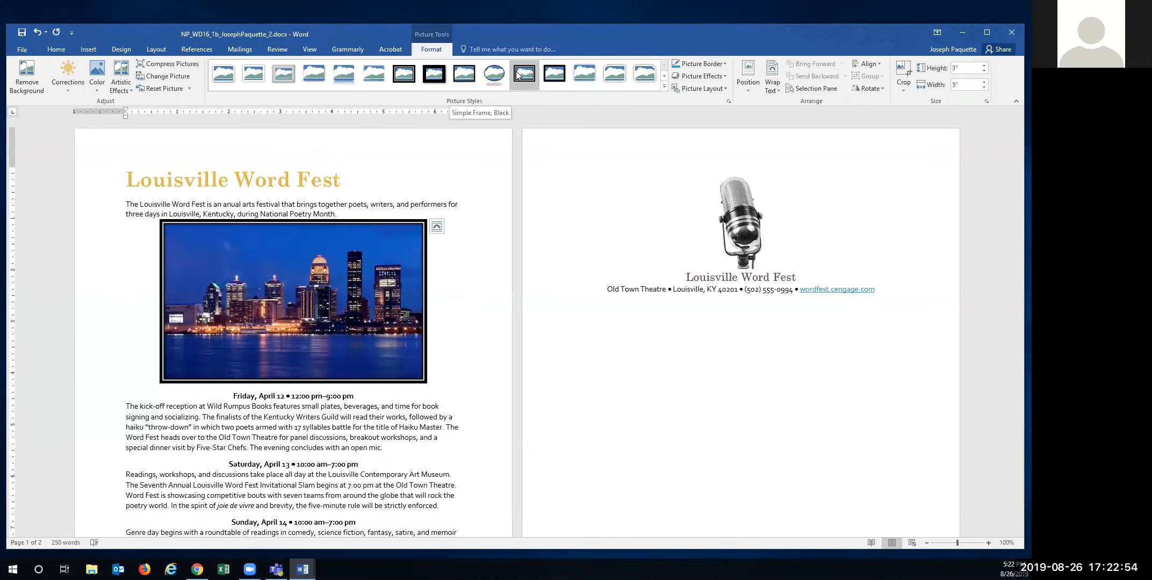
pyautogui.click(663, 86)
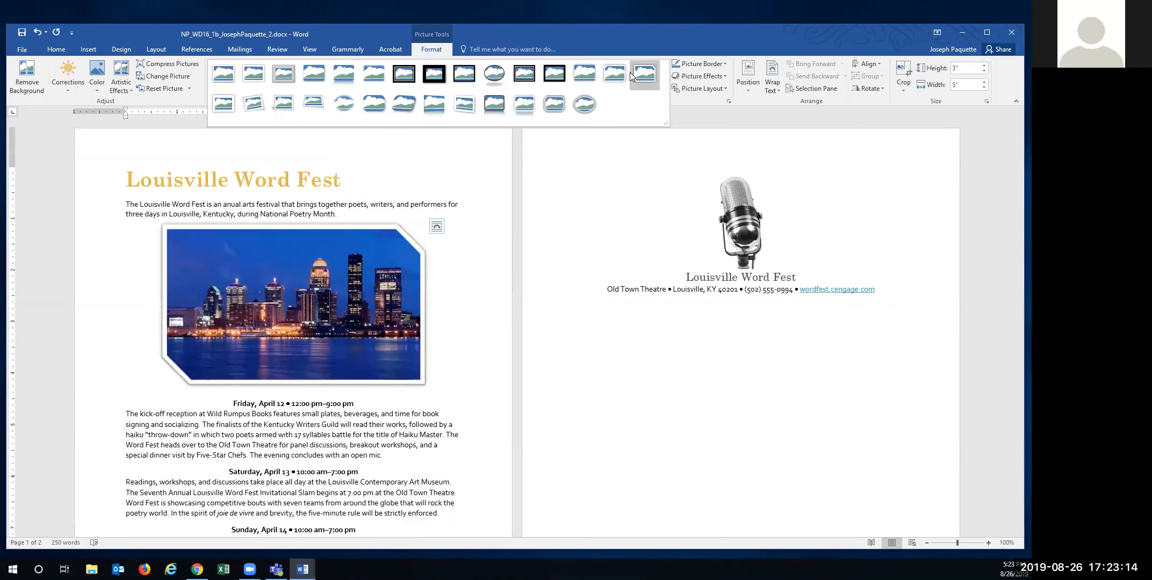
pyautogui.click(590, 74)
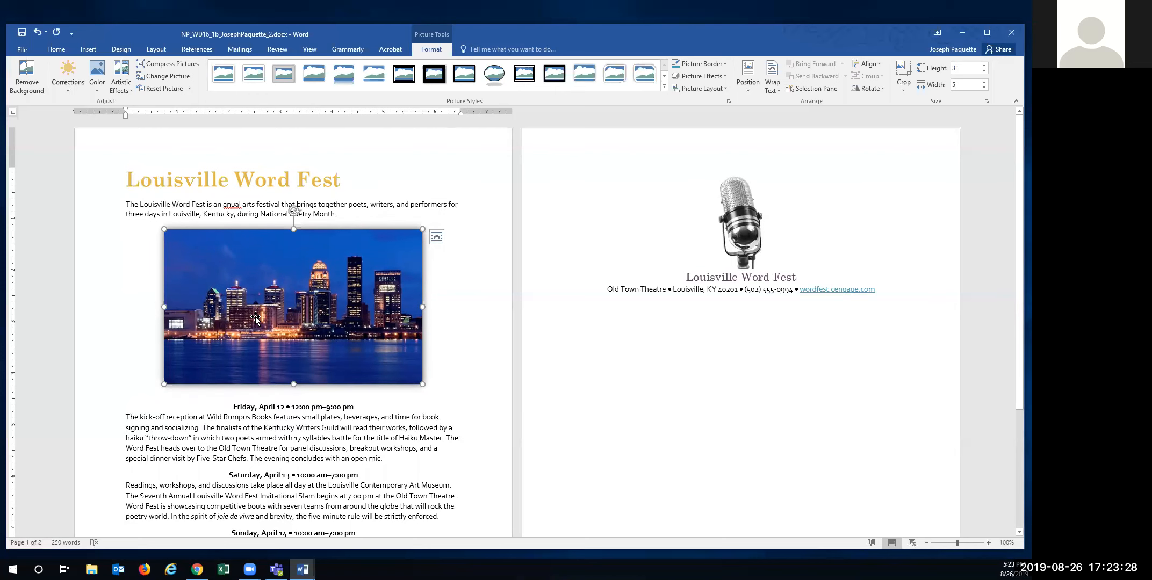
pyautogui.scroll(-5, 254, 317)
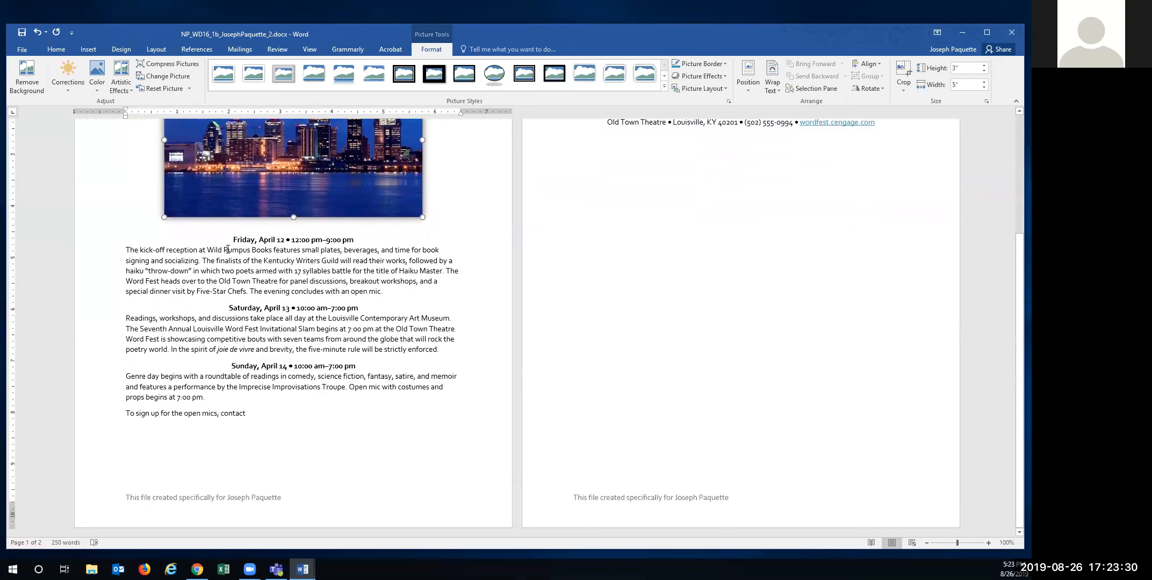
# - Make the Friday heading left-aligned, 12-point Century Schoolbook in Purple, Accent 5
pyautogui.moveTo(232, 238); pyautogui.dragTo(353, 243)
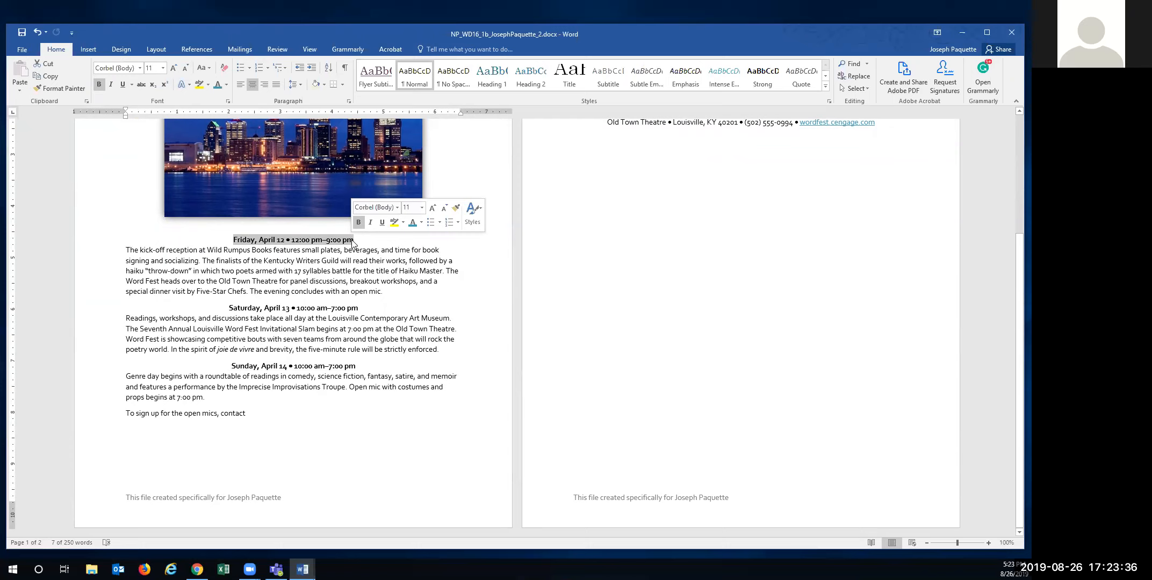
pyautogui.click(240, 86)
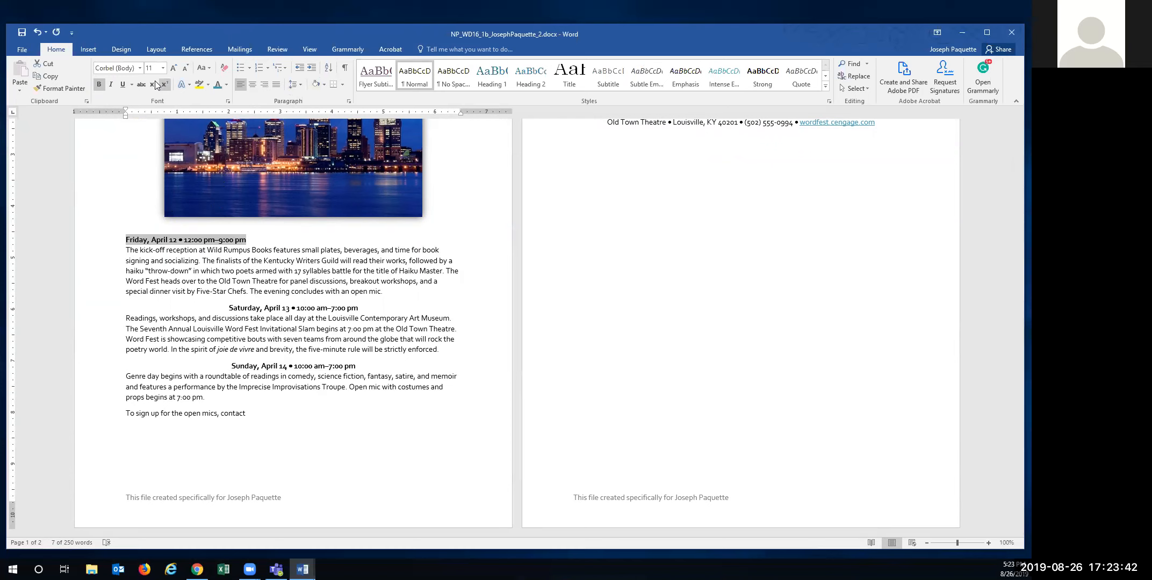
pyautogui.click(140, 68)
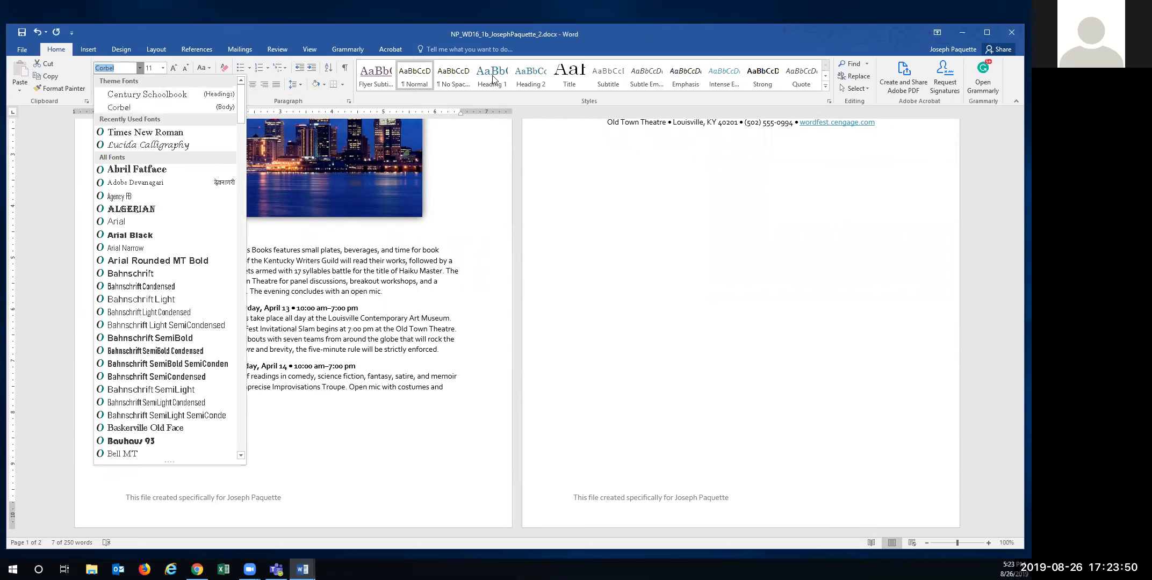
pyautogui.click(138, 96)
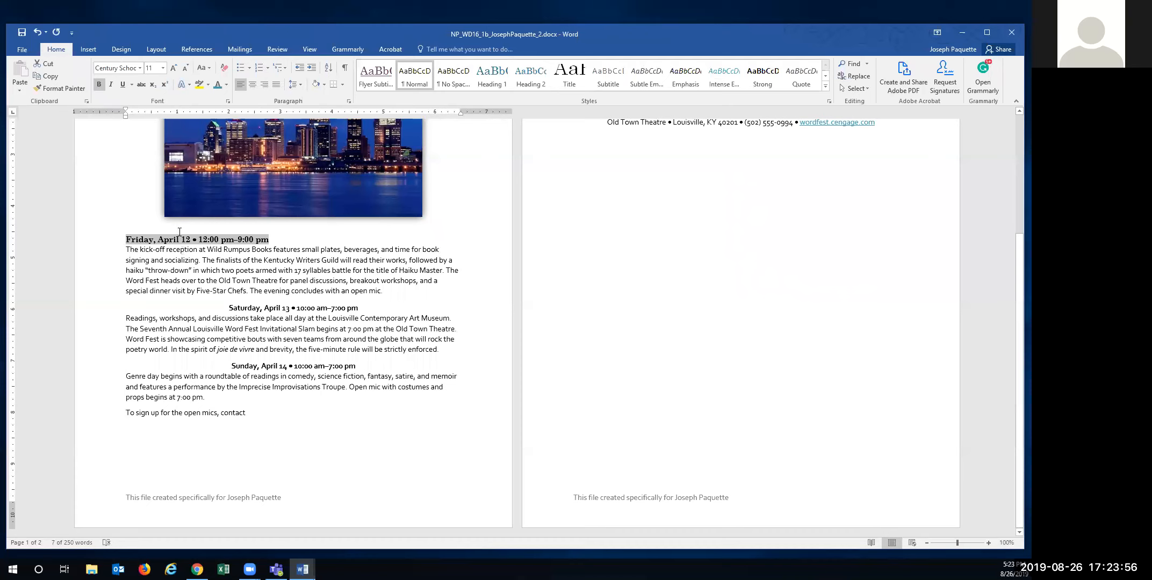
pyautogui.click(162, 68)
pyautogui.click(173, 70)
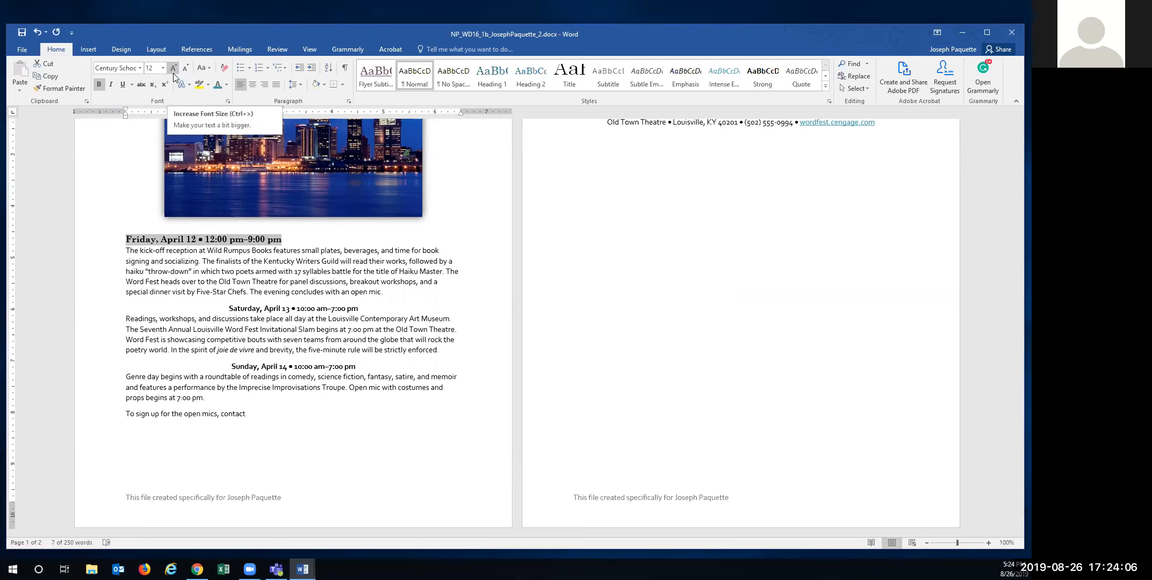
pyautogui.click(228, 87)
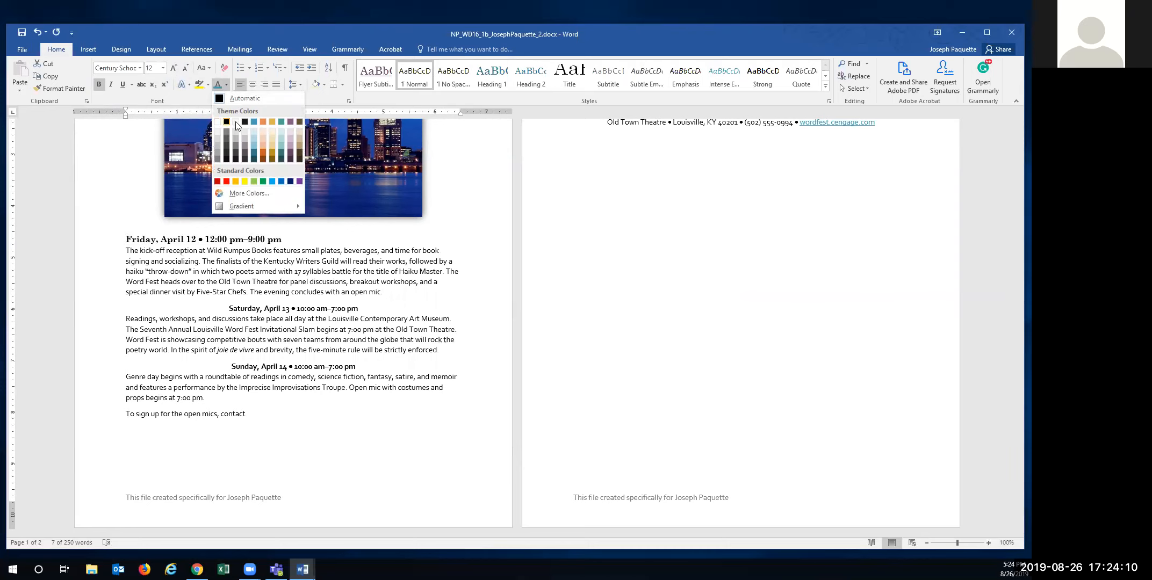
pyautogui.click(291, 123)
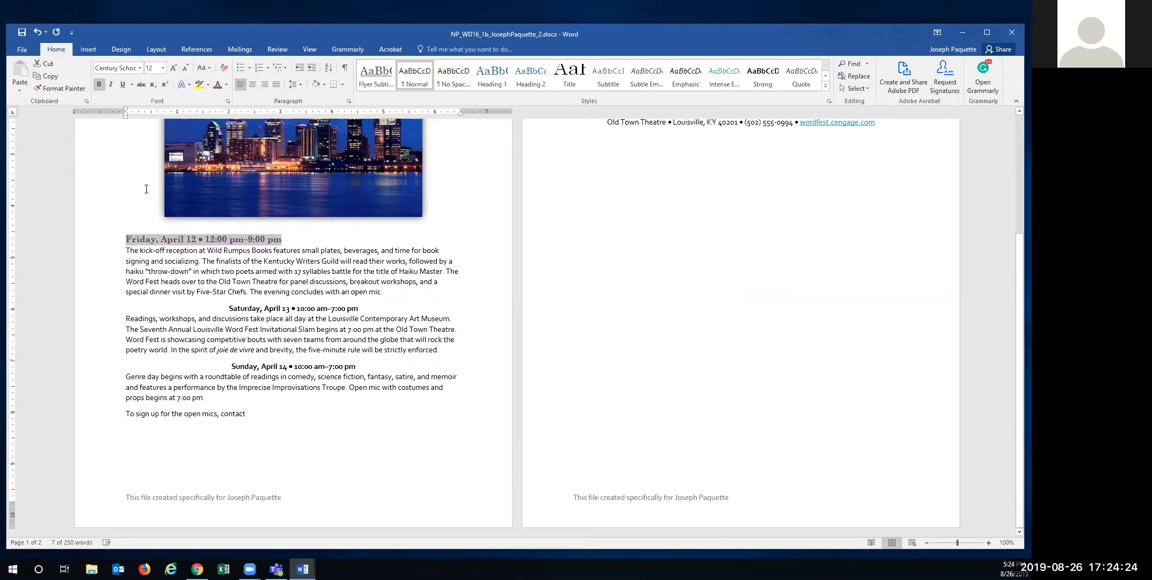
# - Copy the Friday heading's formatting onto the Saturday and Sunday headings with Format Painter
pyautogui.click(50, 87)
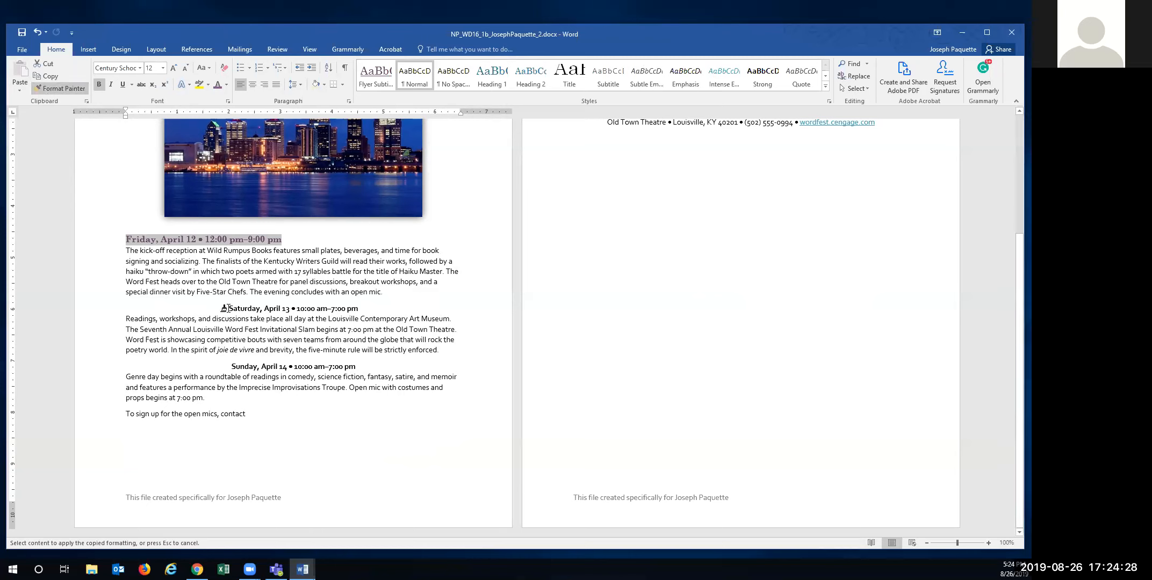
pyautogui.moveTo(228, 308); pyautogui.dragTo(359, 310)
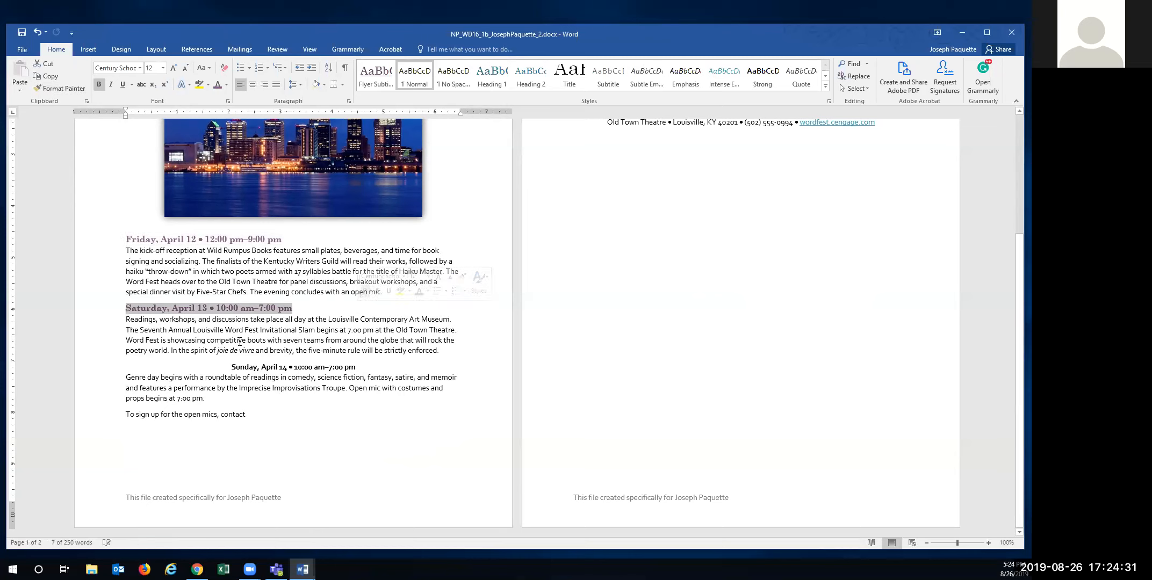
pyautogui.click(59, 88)
pyautogui.moveTo(232, 369); pyautogui.dragTo(359, 369)
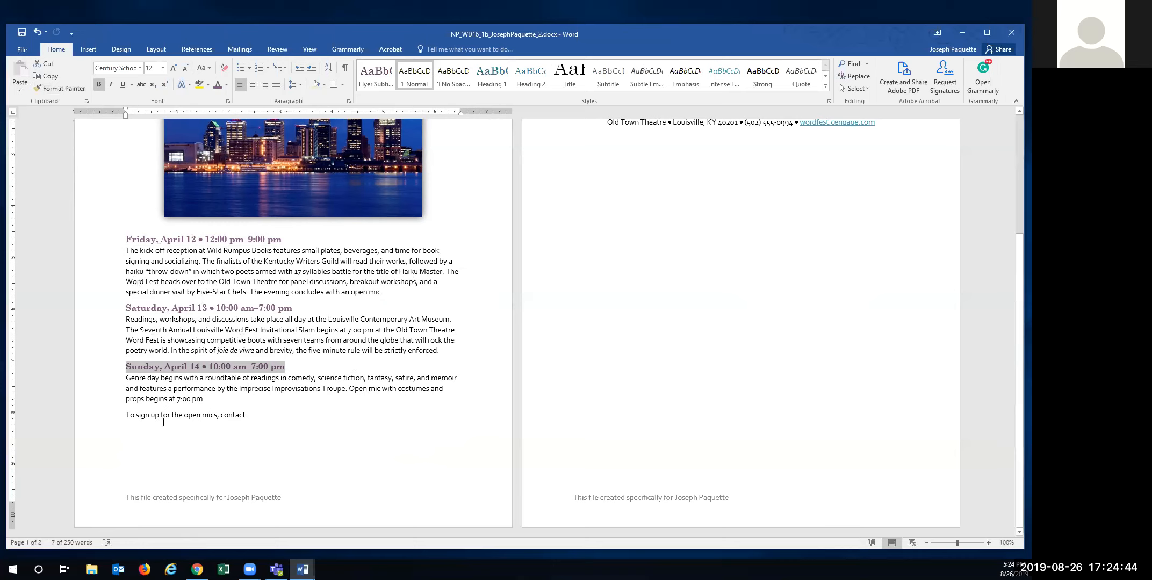
pyautogui.click(256, 415)
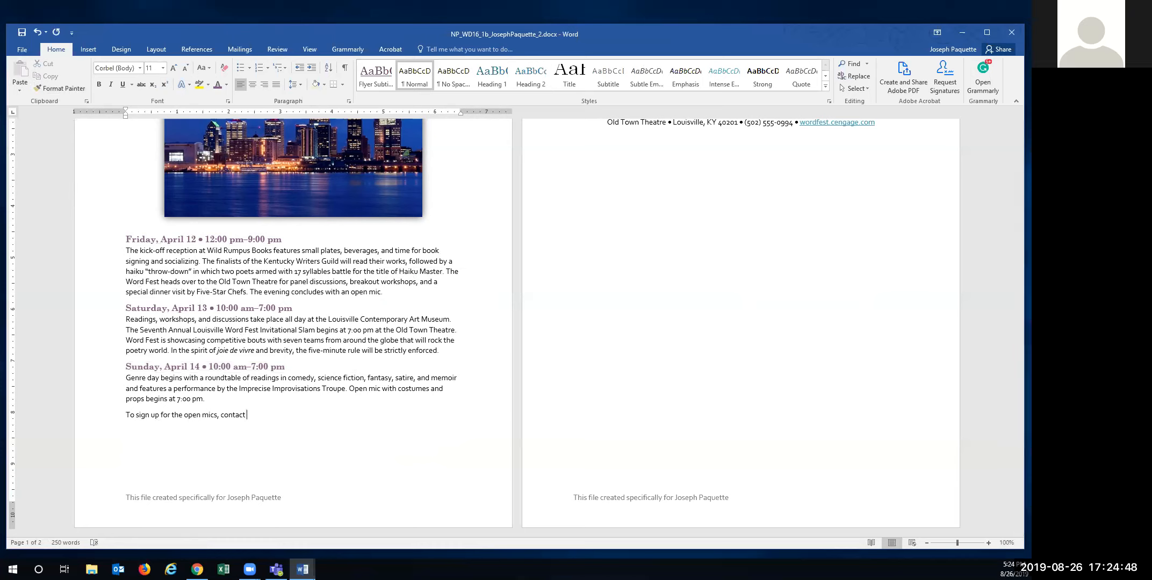
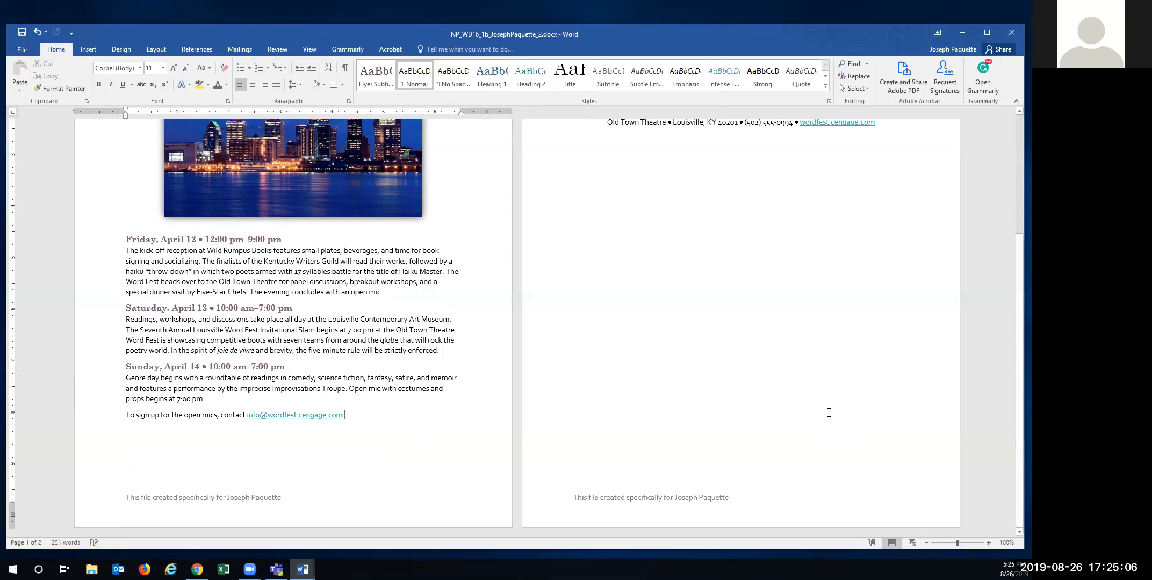
# - Type the festival's contact e-mail address after 'contact' so it becomes a mail link
pyautogui.scroll(5, 829, 413)
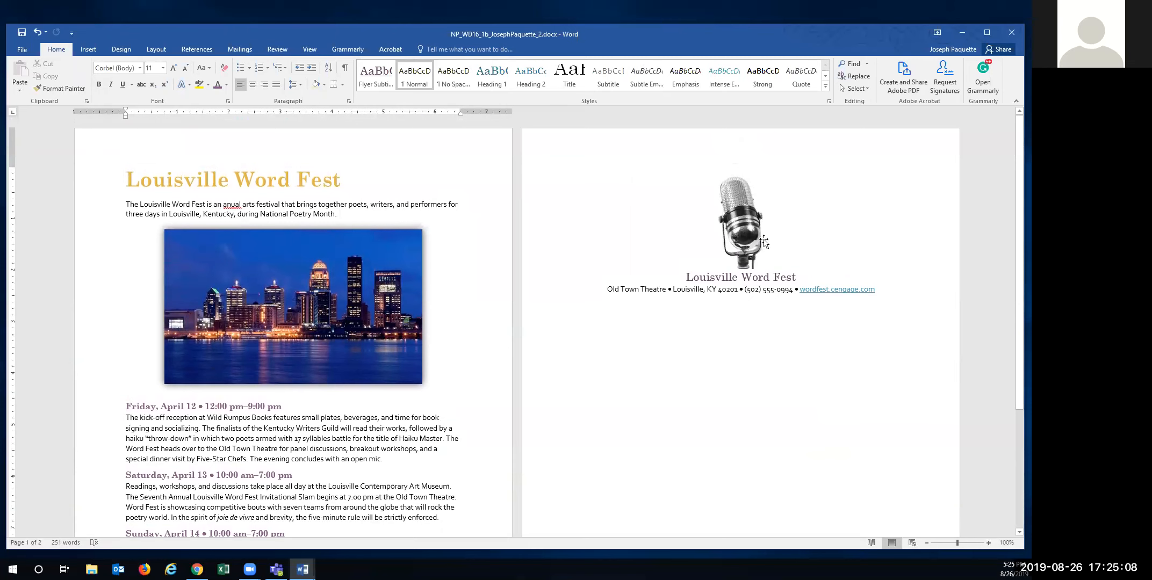
# - Resize the microphone picture to 0.75" tall, 0.5" wide
pyautogui.click(742, 232)
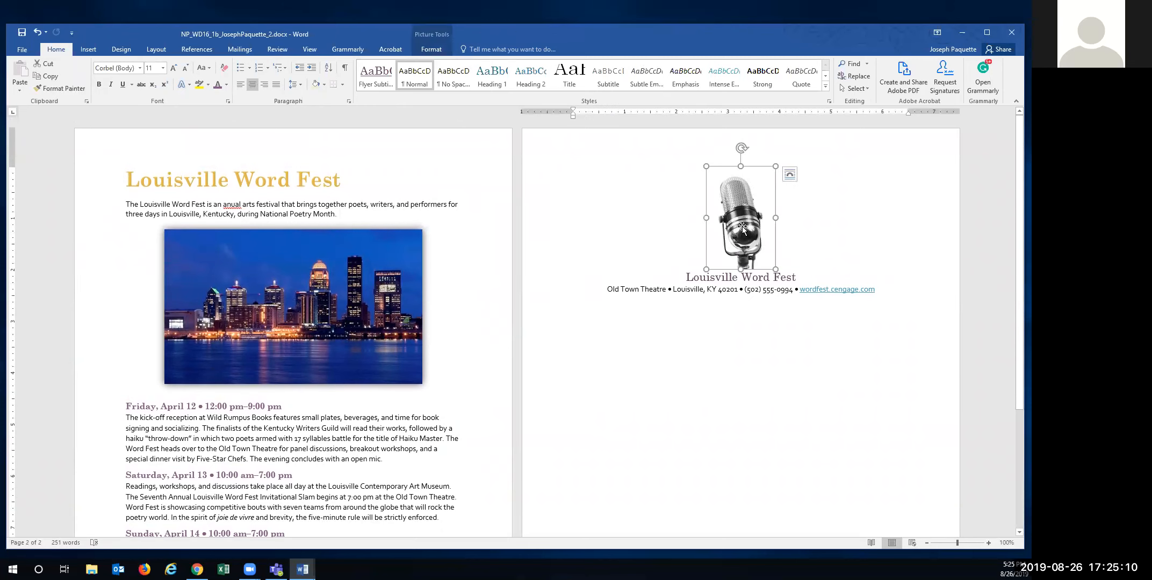
pyautogui.click(431, 48)
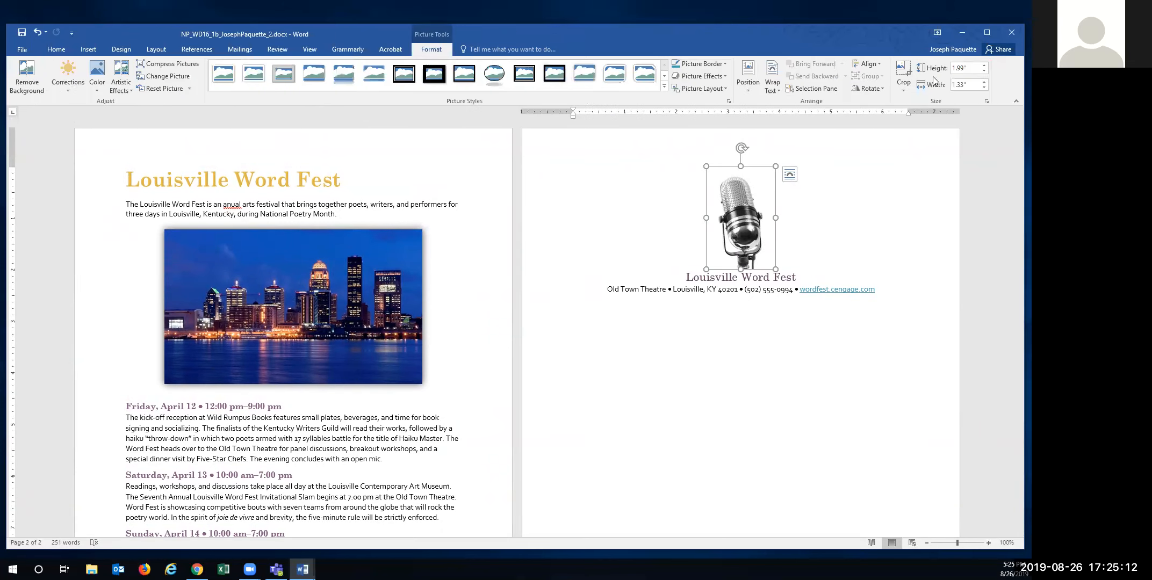
pyautogui.click(969, 67)
pyautogui.press('BackSpace')
pyautogui.press('Return')
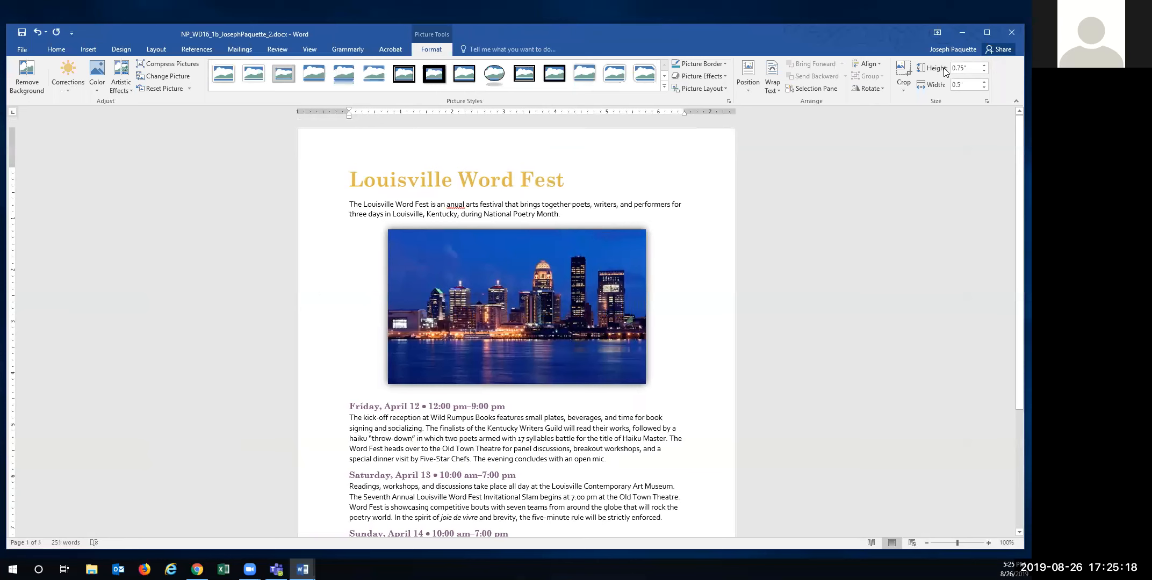
pyautogui.scroll(-5, 793, 428)
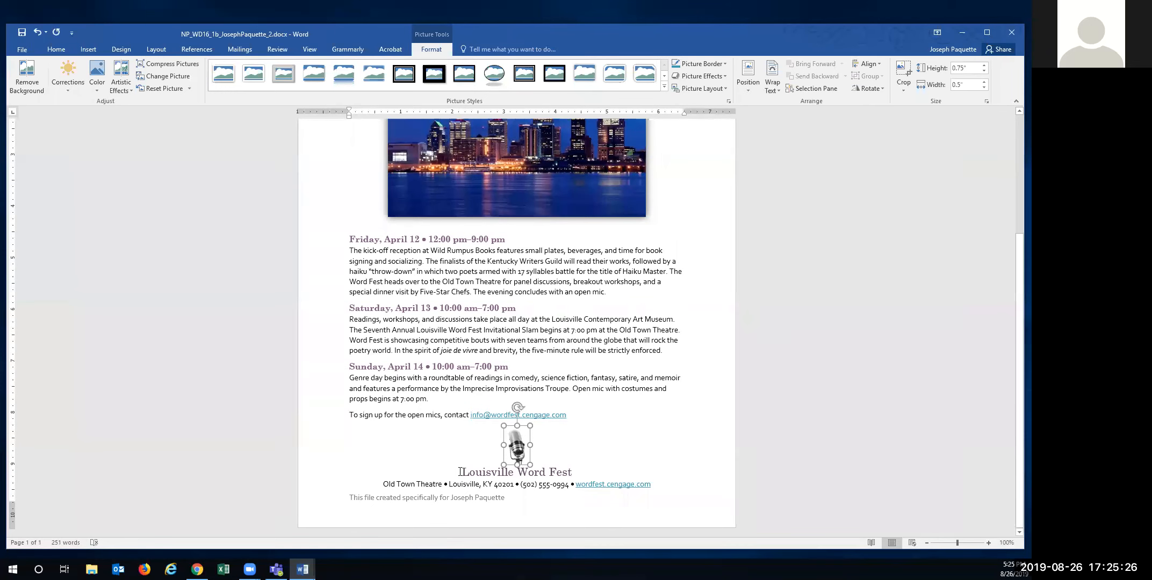
pyautogui.moveTo(461, 473); pyautogui.dragTo(573, 476)
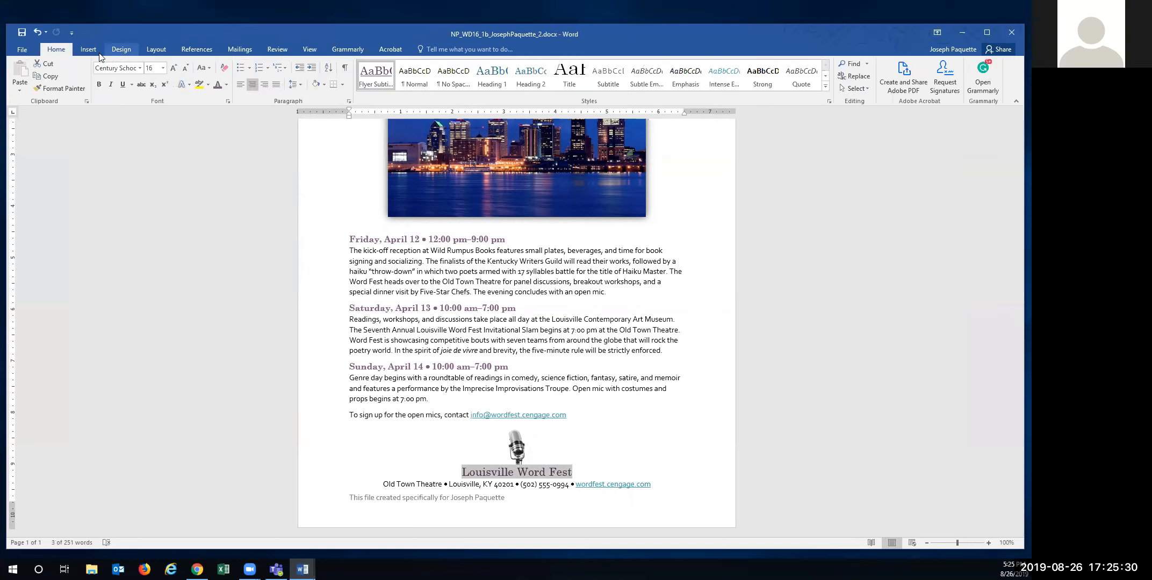
# - Bold the footer title and remove the hyperlink from wordfest.cengage.com
pyautogui.click(99, 85)
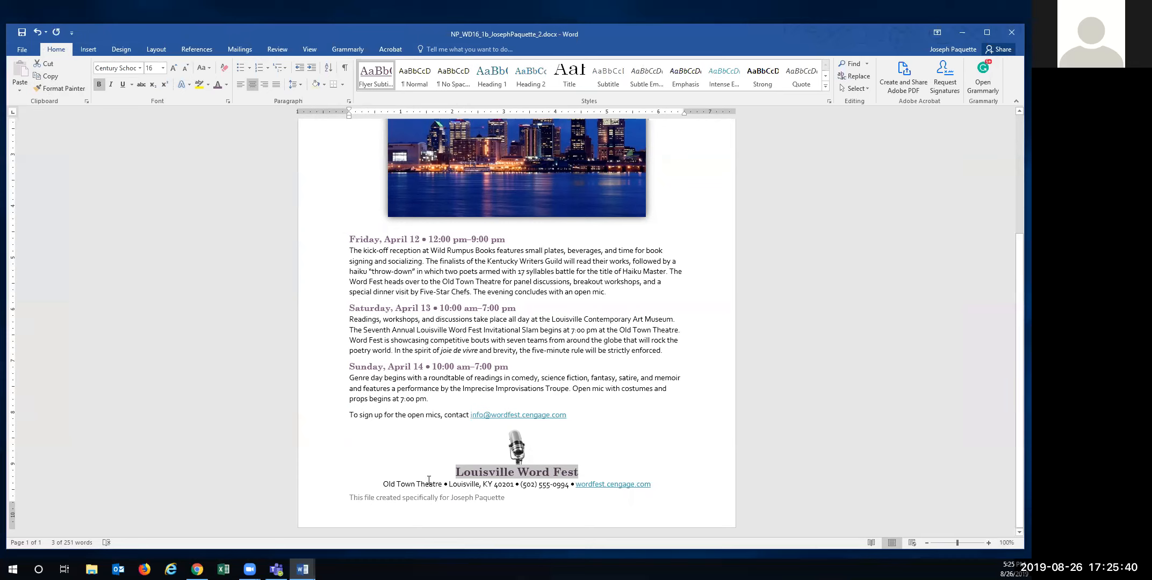
pyautogui.moveTo(383, 484); pyautogui.dragTo(654, 485)
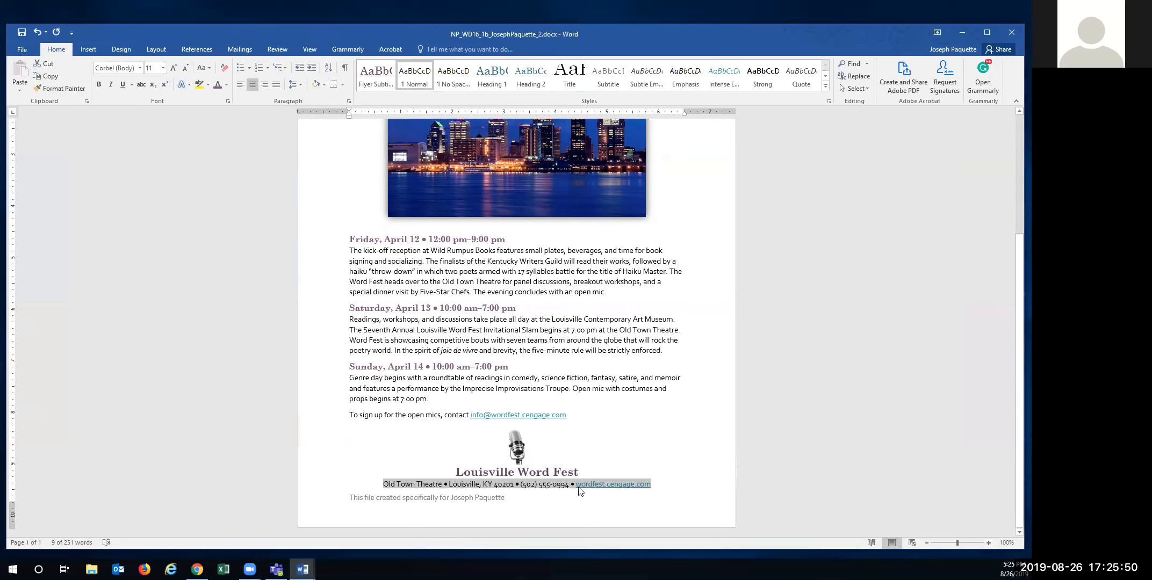
pyautogui.click(645, 499)
pyautogui.moveTo(652, 485); pyautogui.dragTo(578, 486)
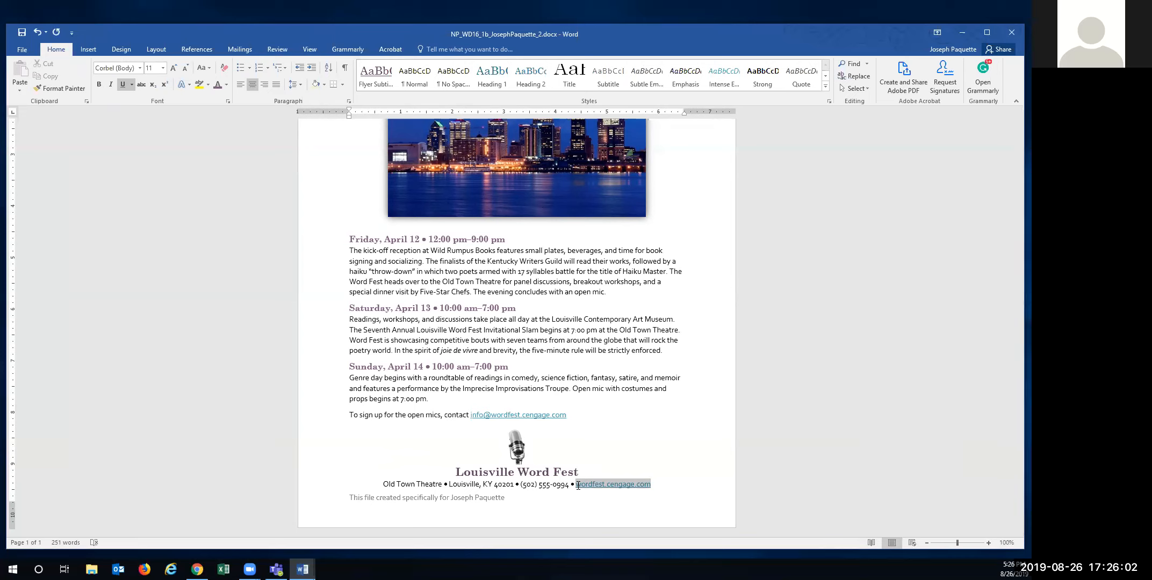
pyautogui.rightClick(591, 487)
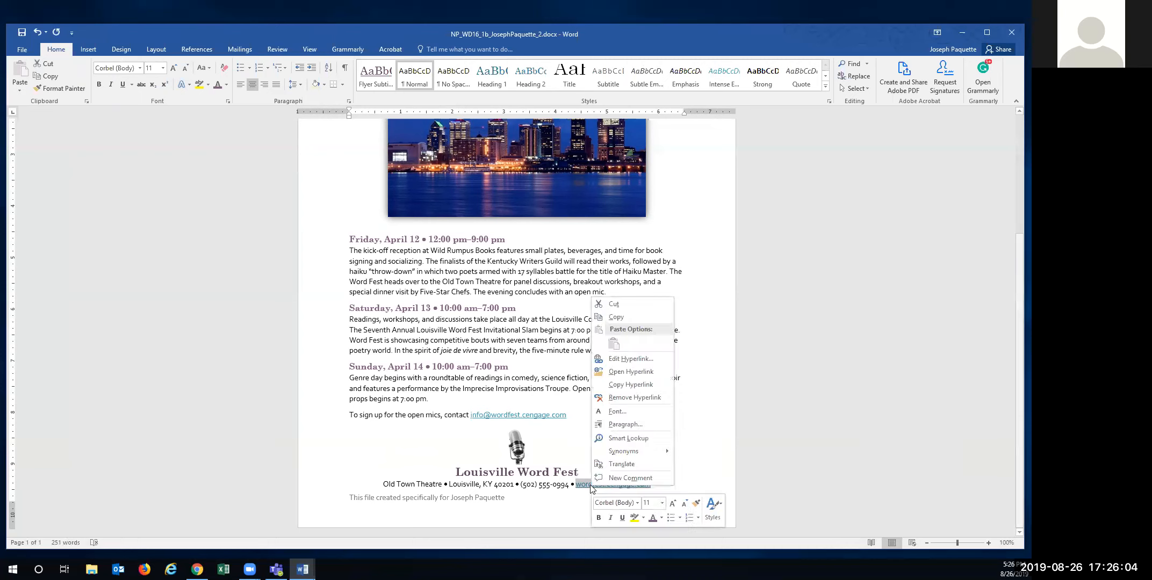
pyautogui.click(626, 397)
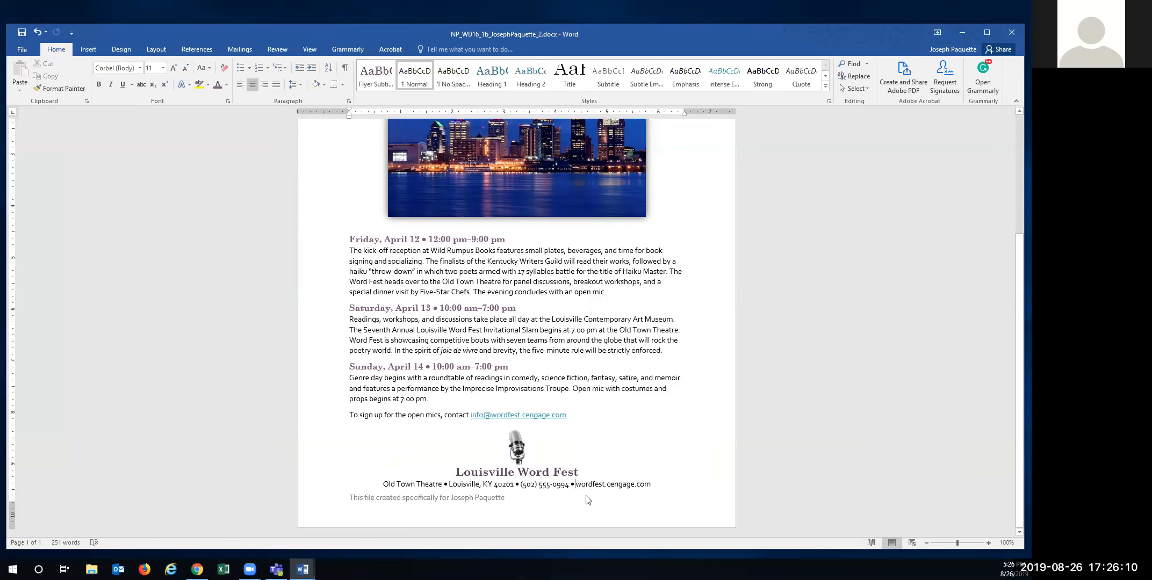
# - Italicize the wordfest.cengage.com address in the footer
pyautogui.moveTo(575, 485); pyautogui.dragTo(652, 484)
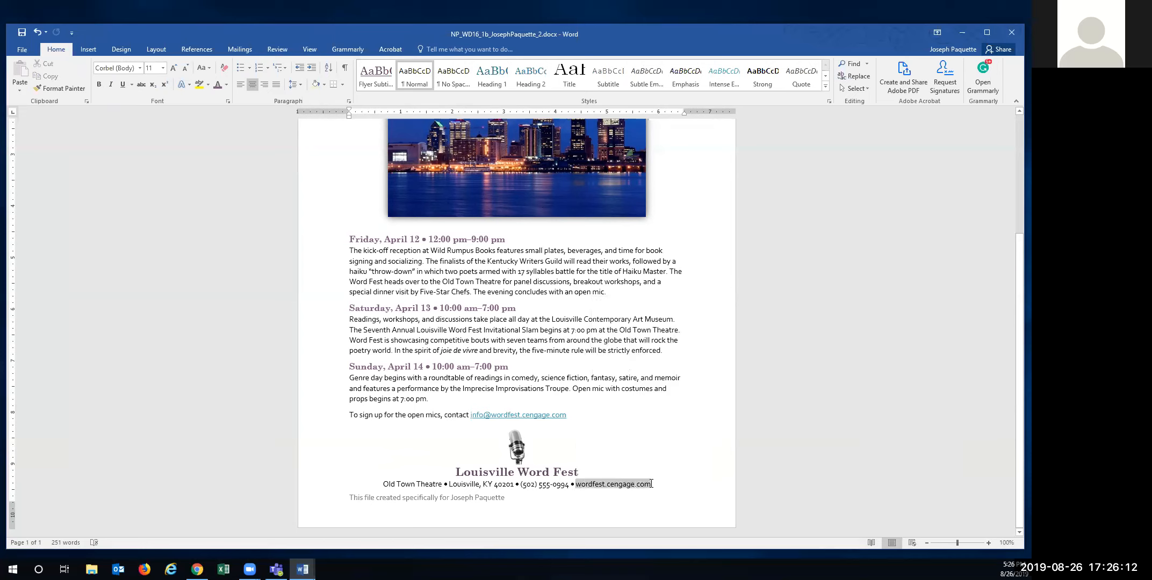
pyautogui.click(670, 465)
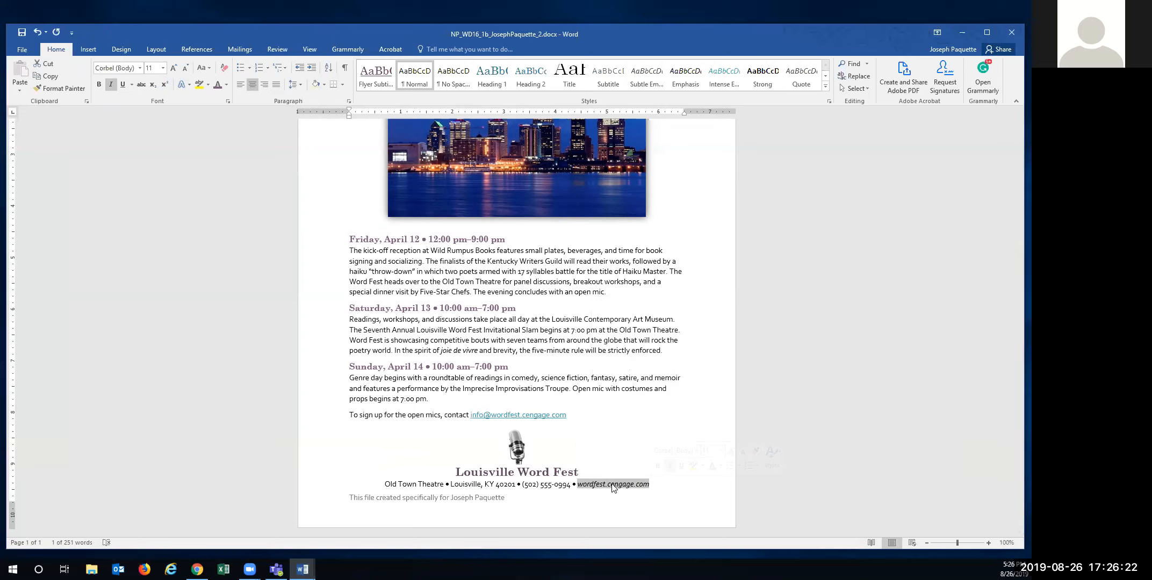
pyautogui.moveTo(473, 440); pyautogui.dragTo(667, 493)
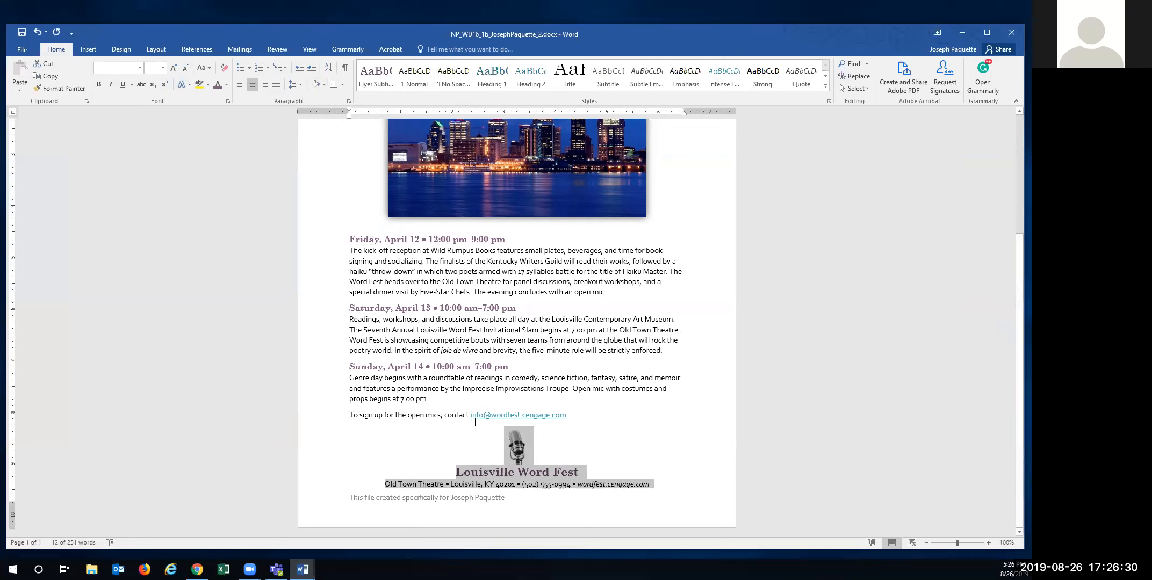
pyautogui.click(324, 85)
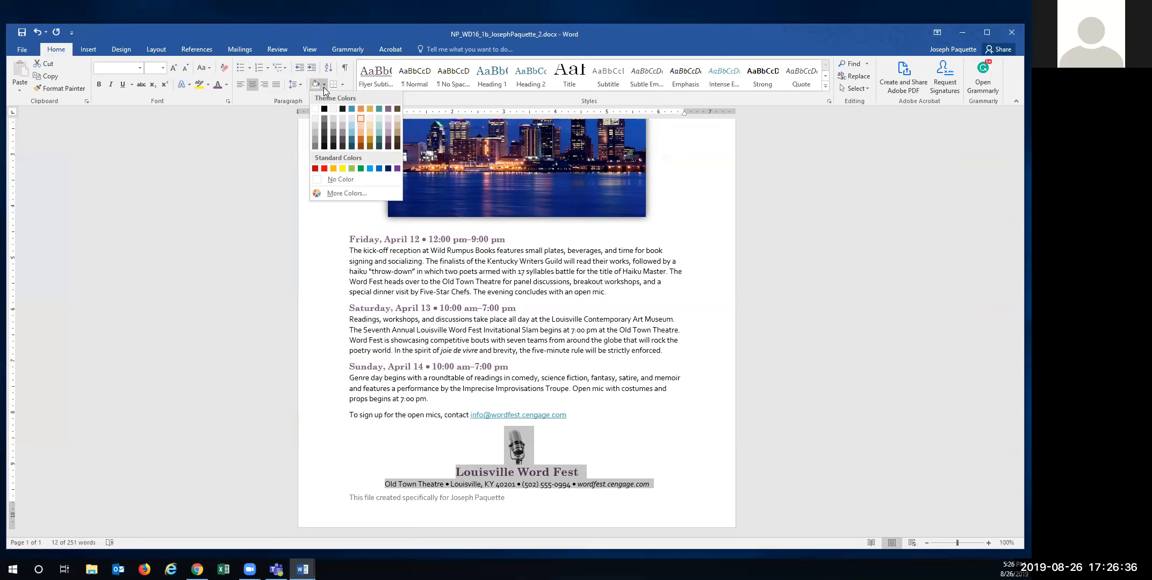
# - Shade the footer block Purple, Accent 5, Lighter 60%
pyautogui.click(384, 126)
pyautogui.click(436, 390)
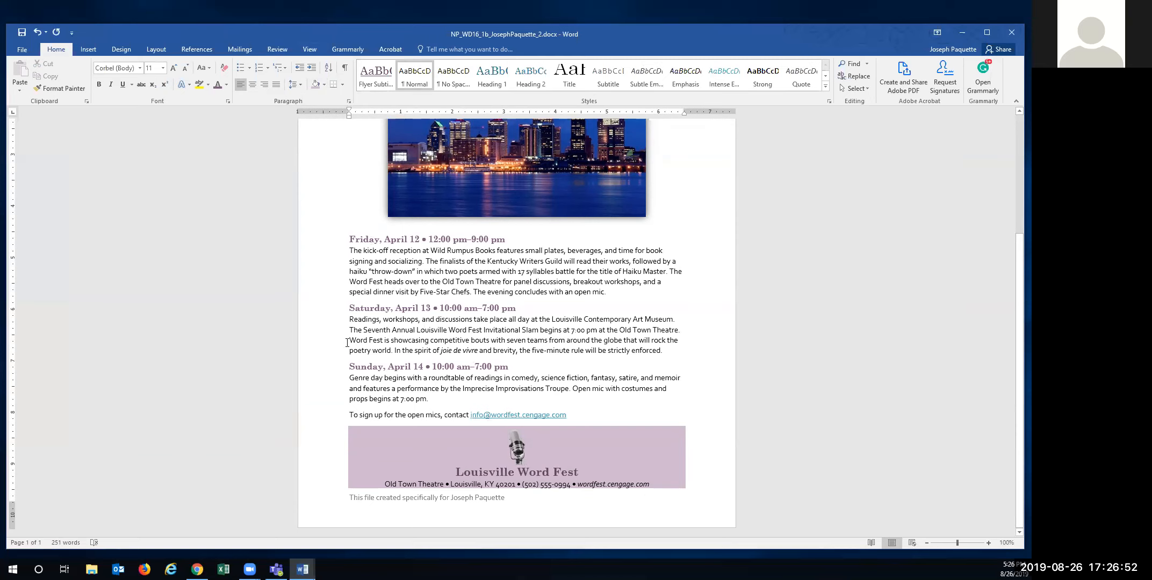
pyautogui.click(422, 280)
pyautogui.scroll(5, 421, 280)
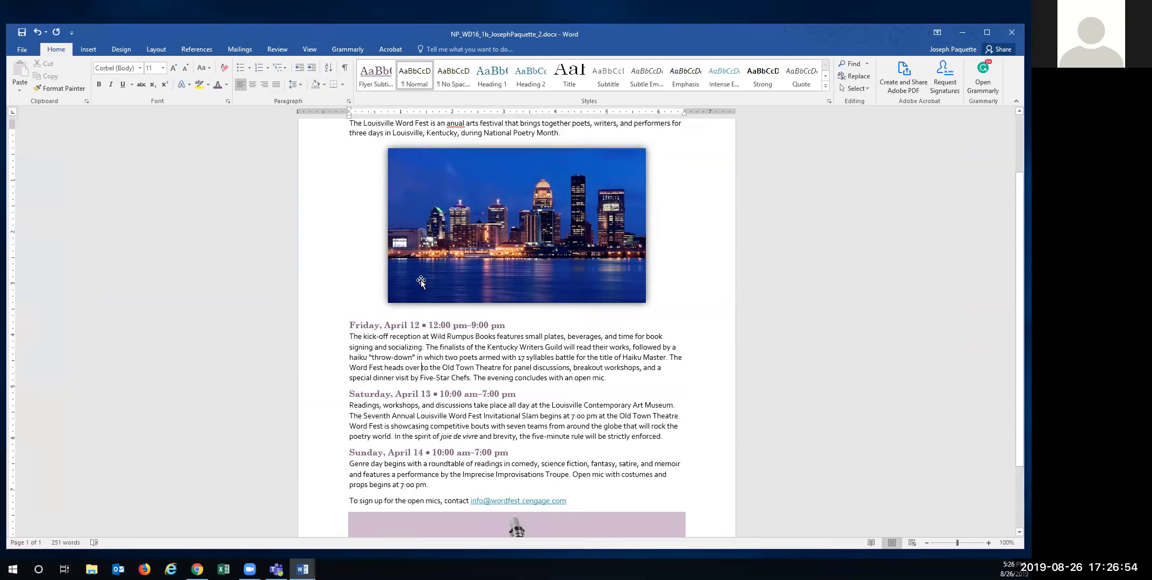
pyautogui.click(269, 49)
# - Run Spelling & Grammar to change 'anual' to 'annual', then save the flyer
pyautogui.click(24, 75)
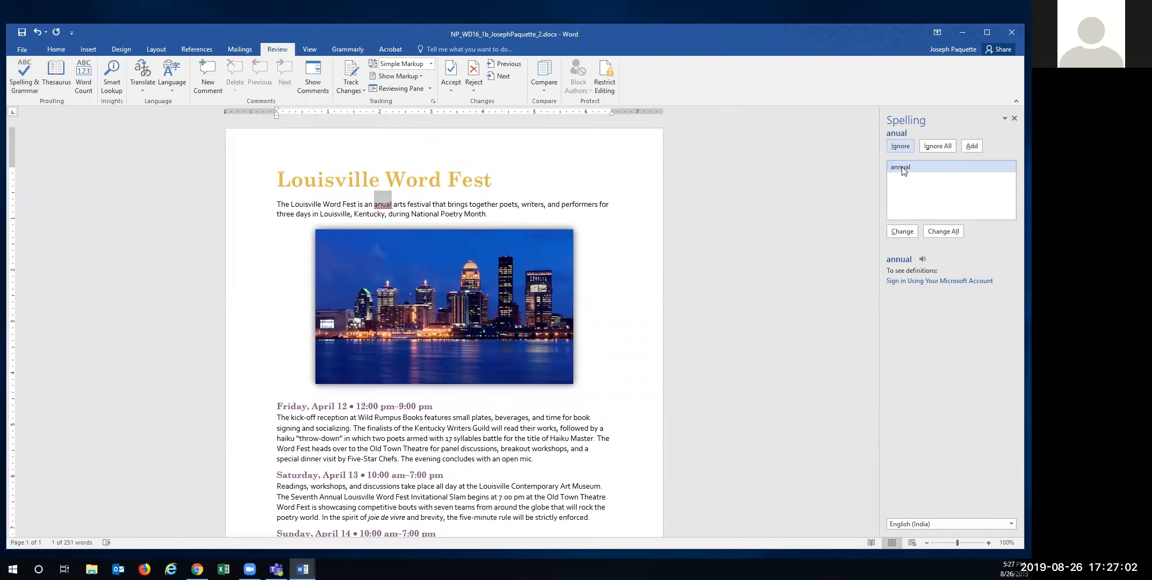
pyautogui.click(894, 232)
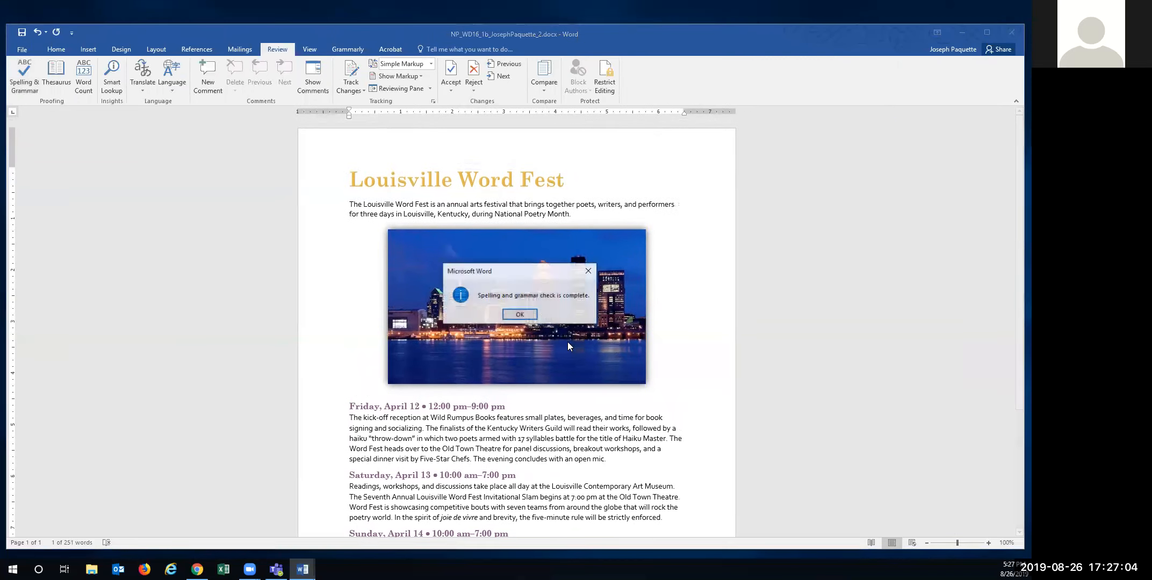
pyautogui.click(520, 315)
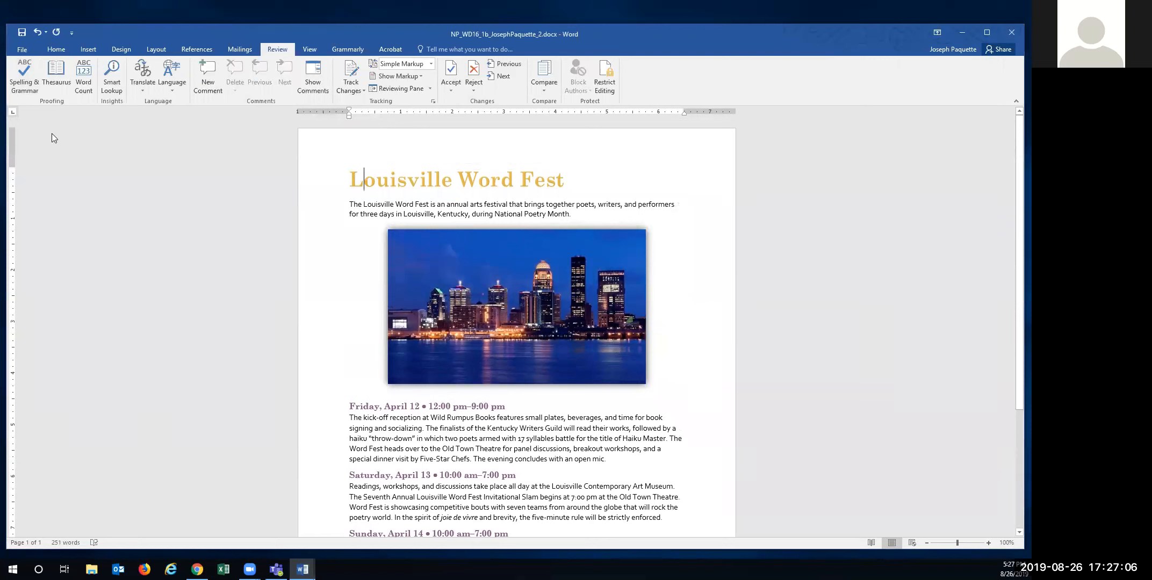
pyautogui.click(22, 32)
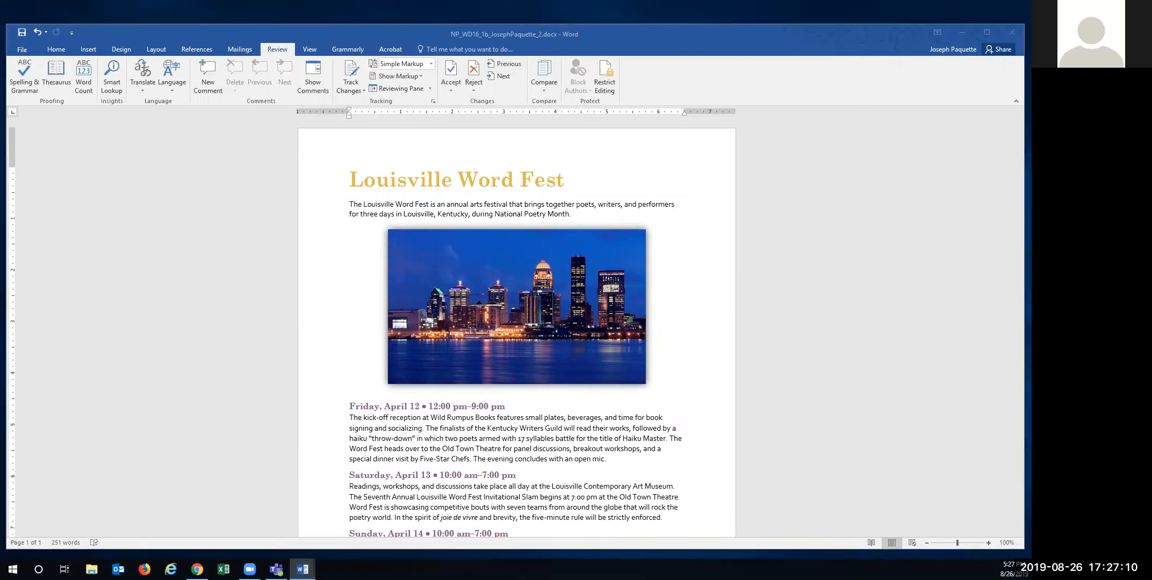
pyautogui.hotkey('alt', 'Tab')
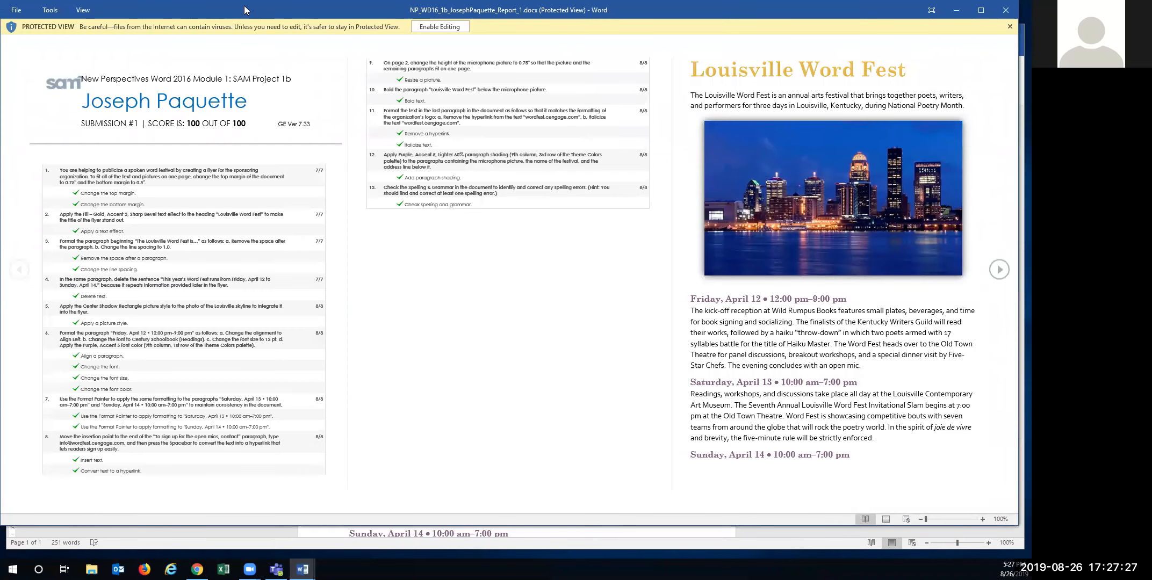
pyautogui.moveTo(245, 11); pyautogui.dragTo(294, 82)
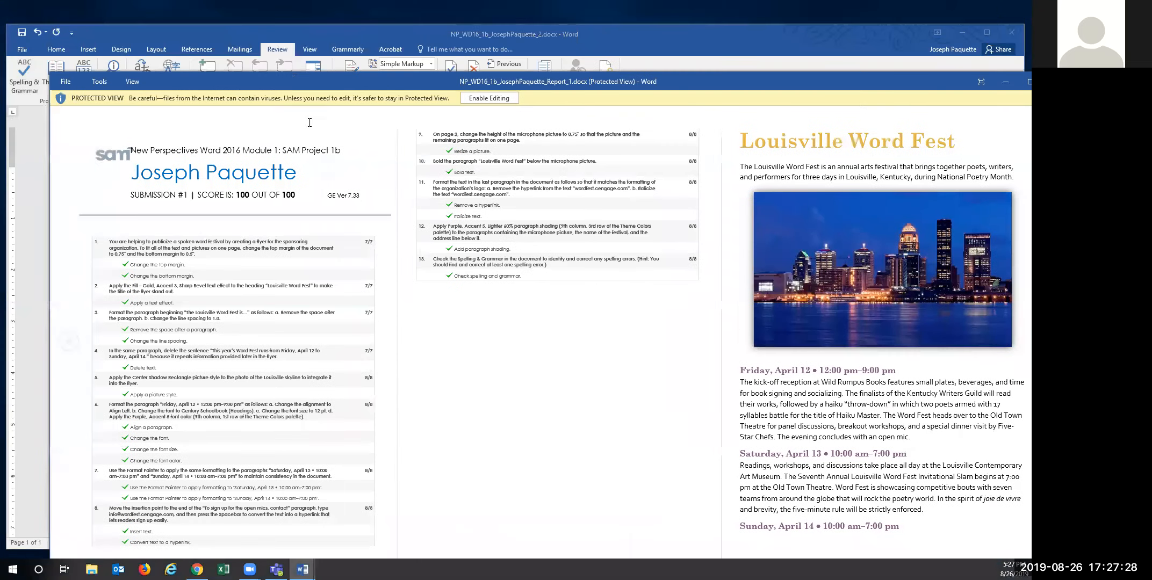
pyautogui.moveTo(237, 194); pyautogui.dragTo(296, 196)
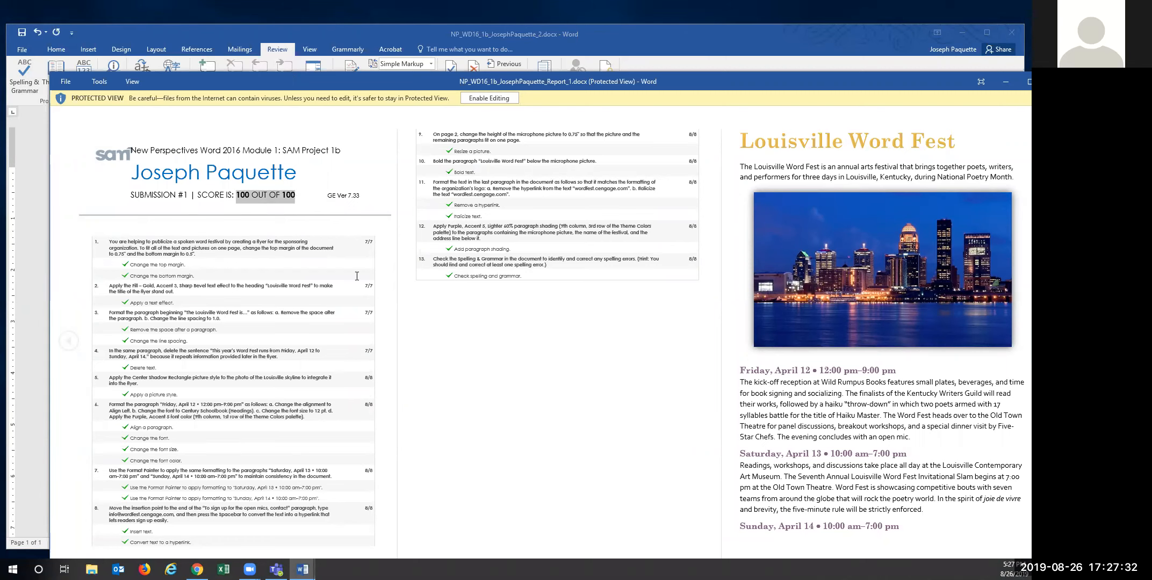
pyautogui.click(489, 98)
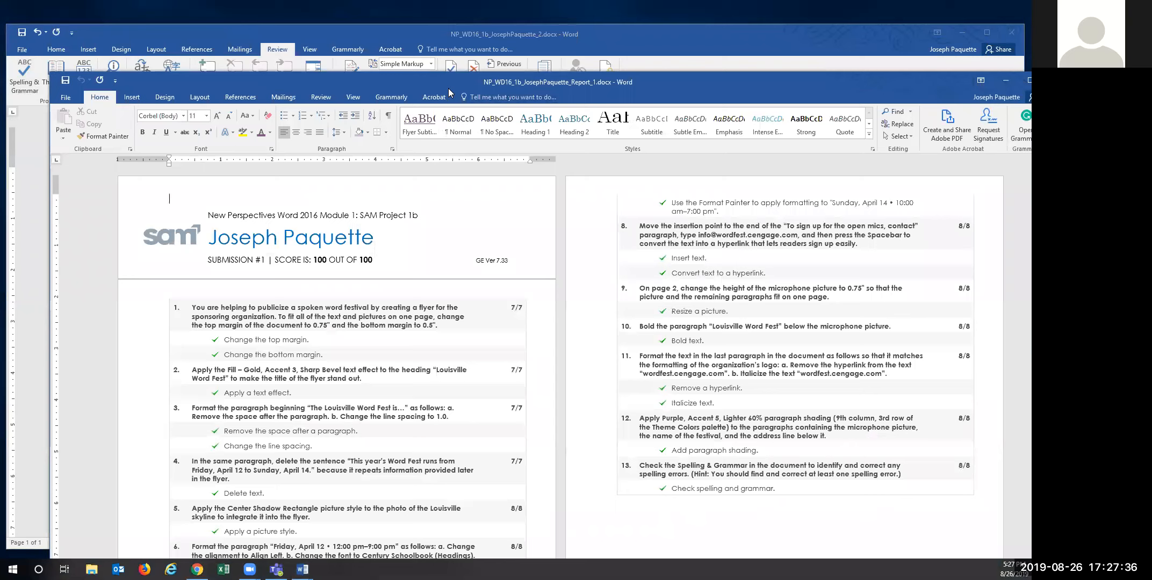
pyautogui.moveTo(448, 86); pyautogui.dragTo(433, 59)
pyautogui.scroll(-3, 493, 310)
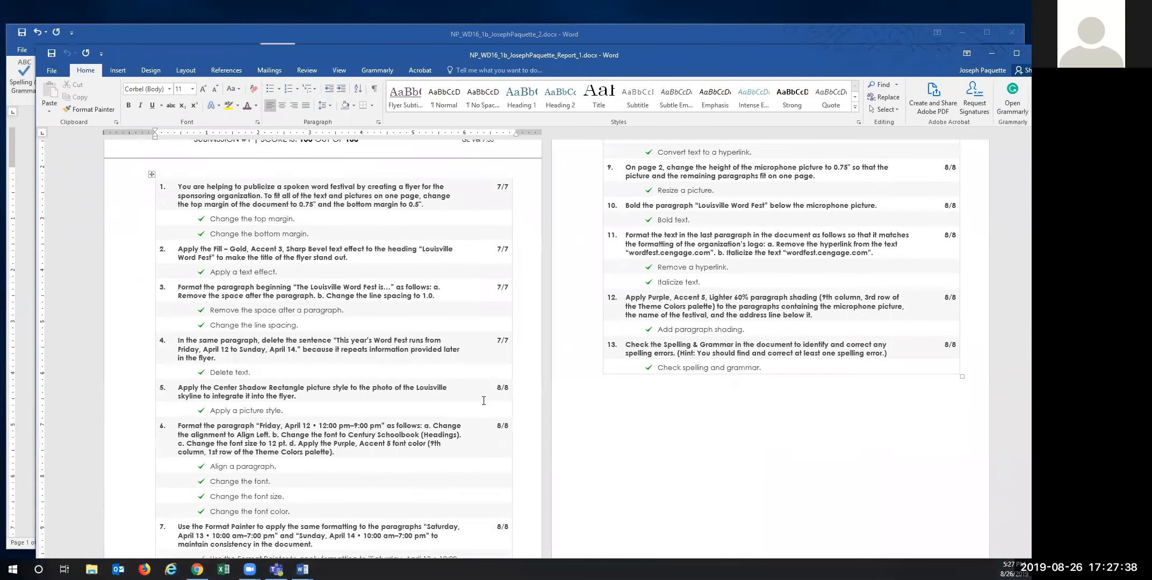
pyautogui.scroll(3, 523, 406)
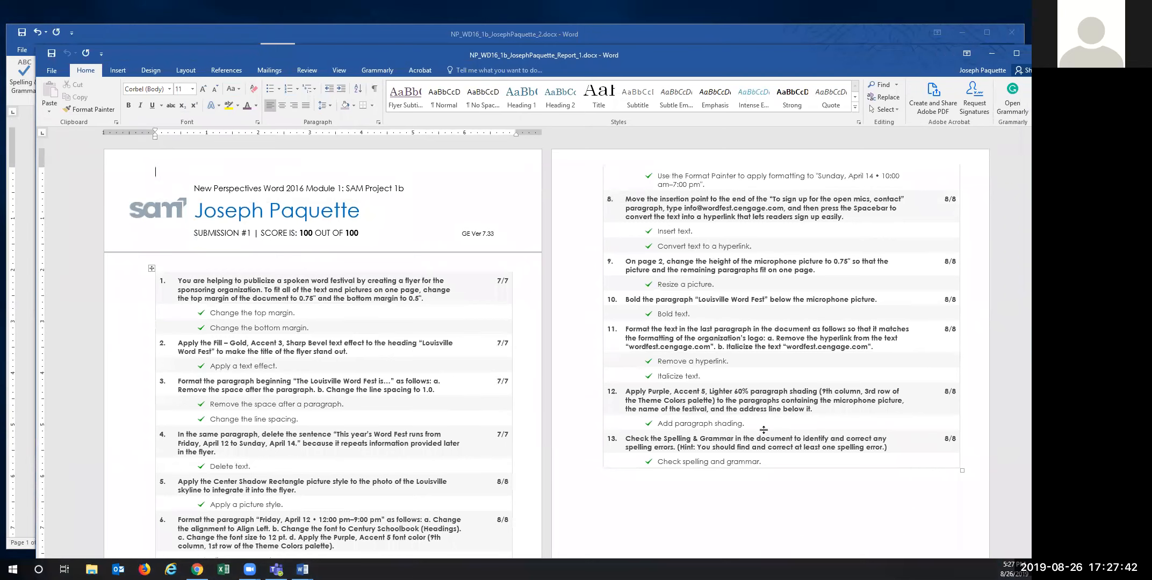
pyautogui.scroll(-3, 922, 376)
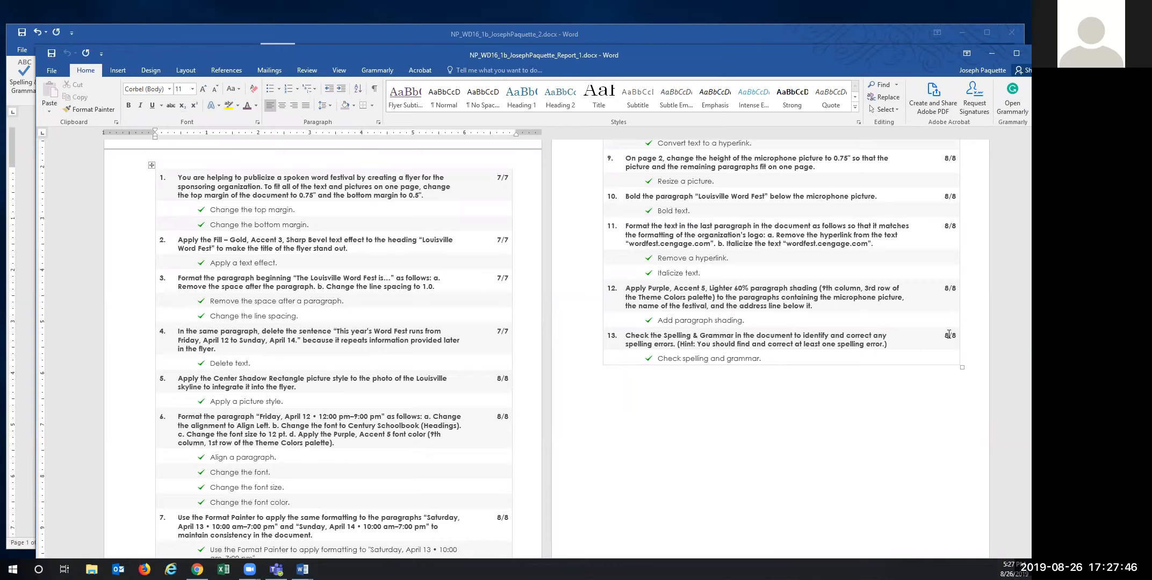
pyautogui.scroll(-15, 834, 371)
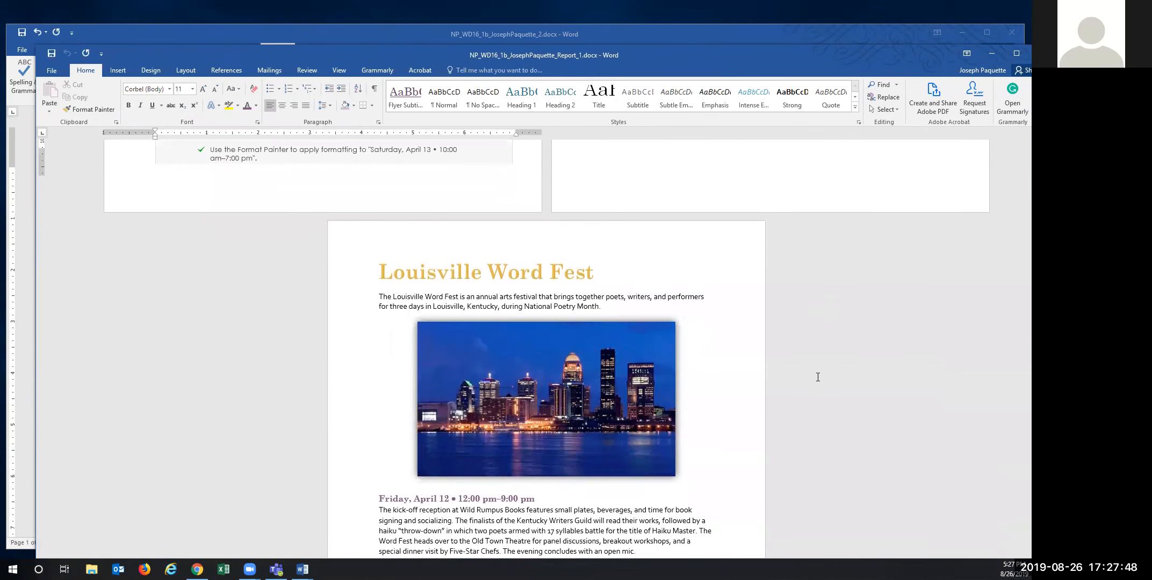
pyautogui.scroll(-6, 336, 282)
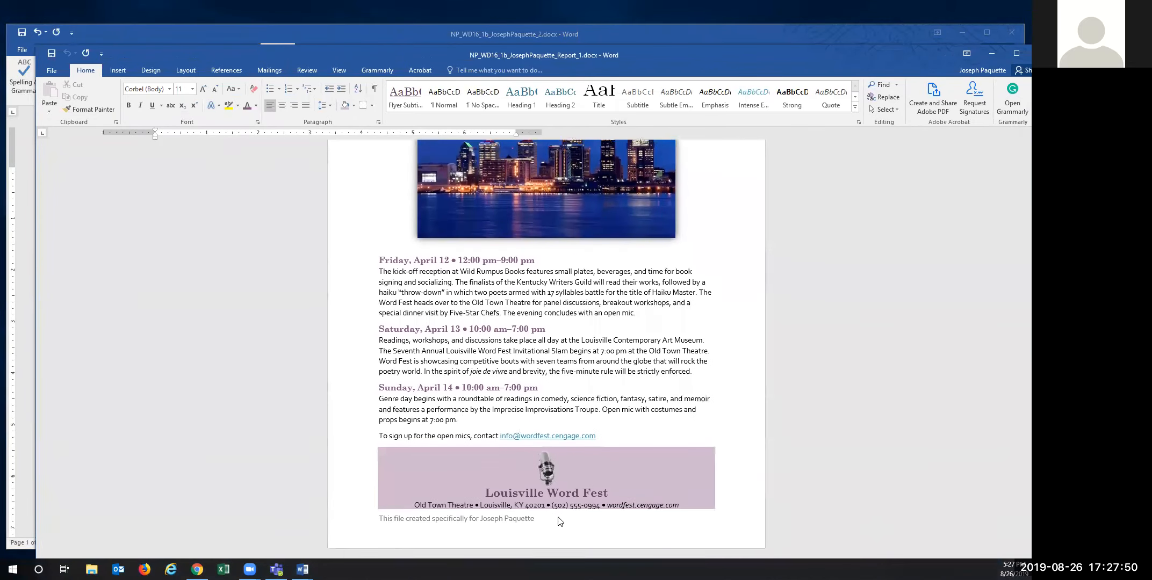
pyautogui.scroll(9, 559, 511)
pyautogui.scroll(10, 559, 512)
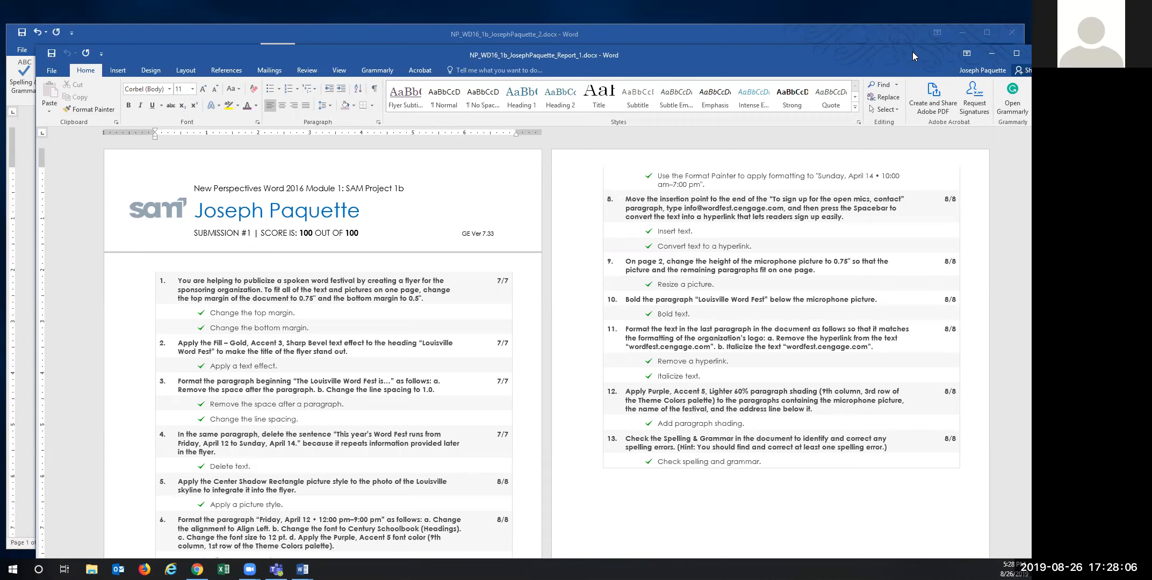
pyautogui.scroll(-15, 699, 368)
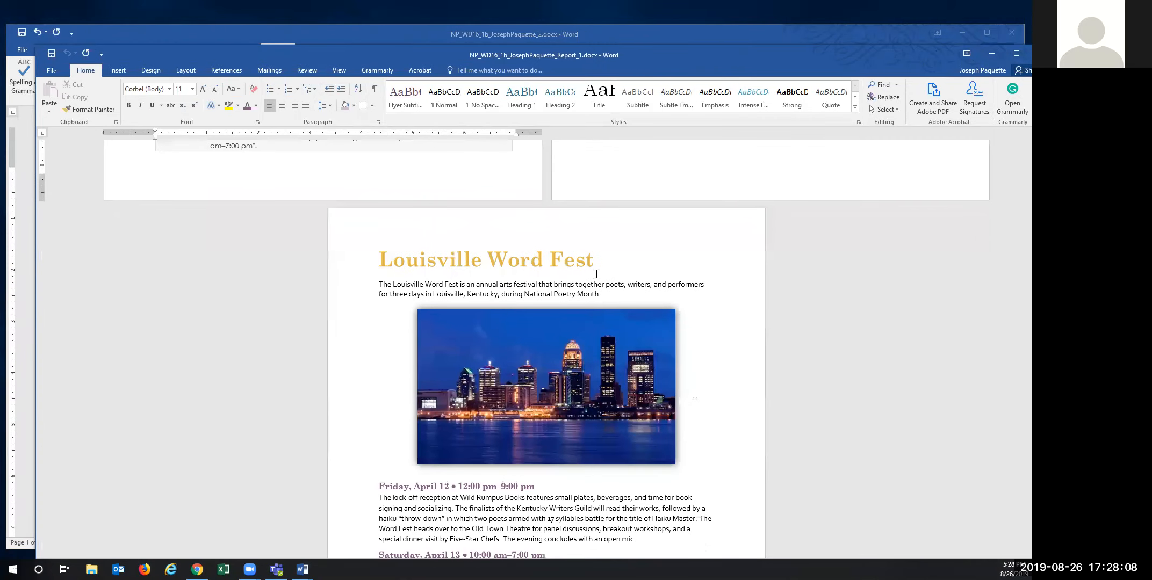
pyautogui.scroll(-5, 540, 431)
pyautogui.scroll(4, 496, 310)
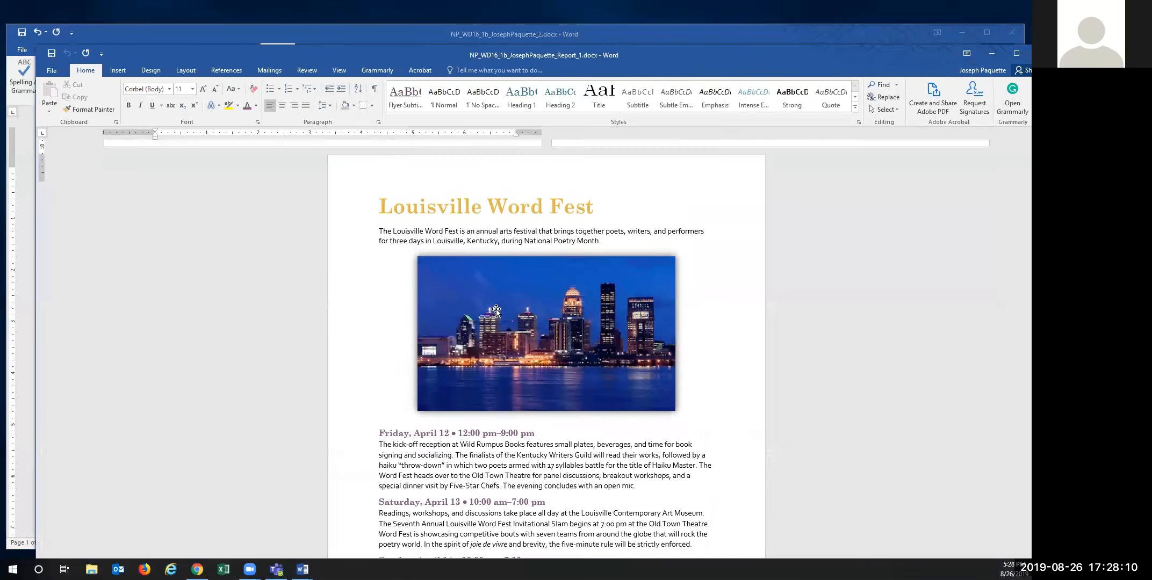
pyautogui.scroll(10, 497, 311)
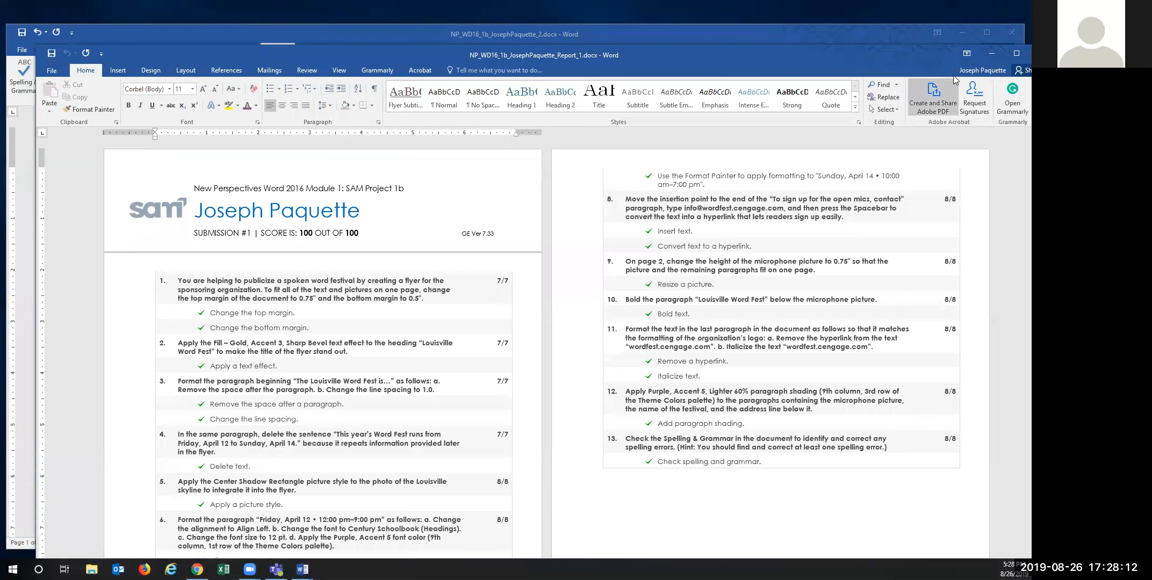
pyautogui.moveTo(775, 58); pyautogui.dragTo(769, 58)
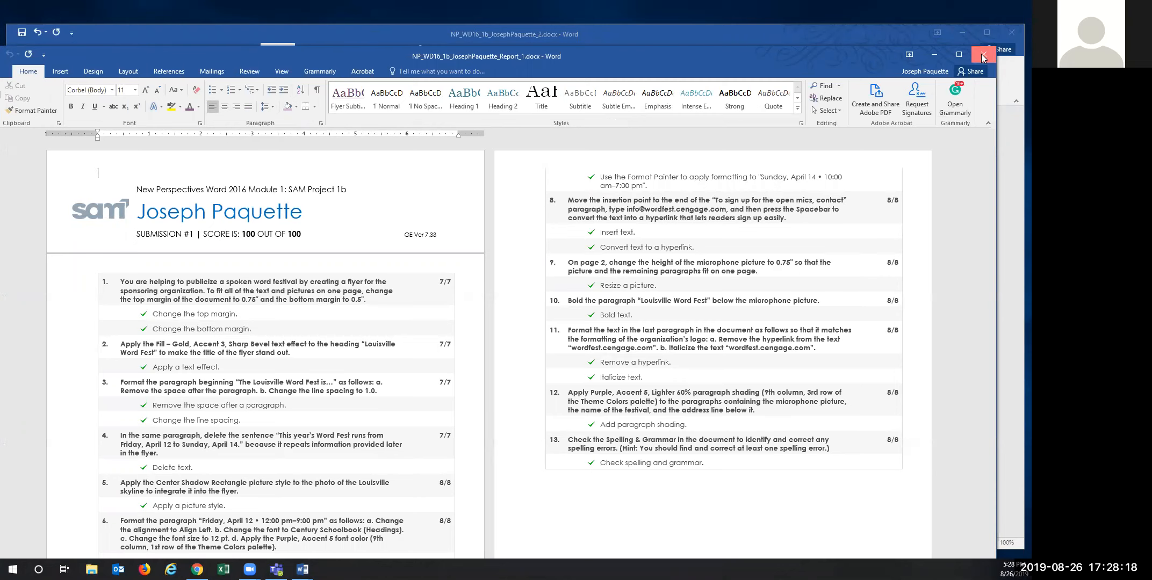
pyautogui.click(983, 55)
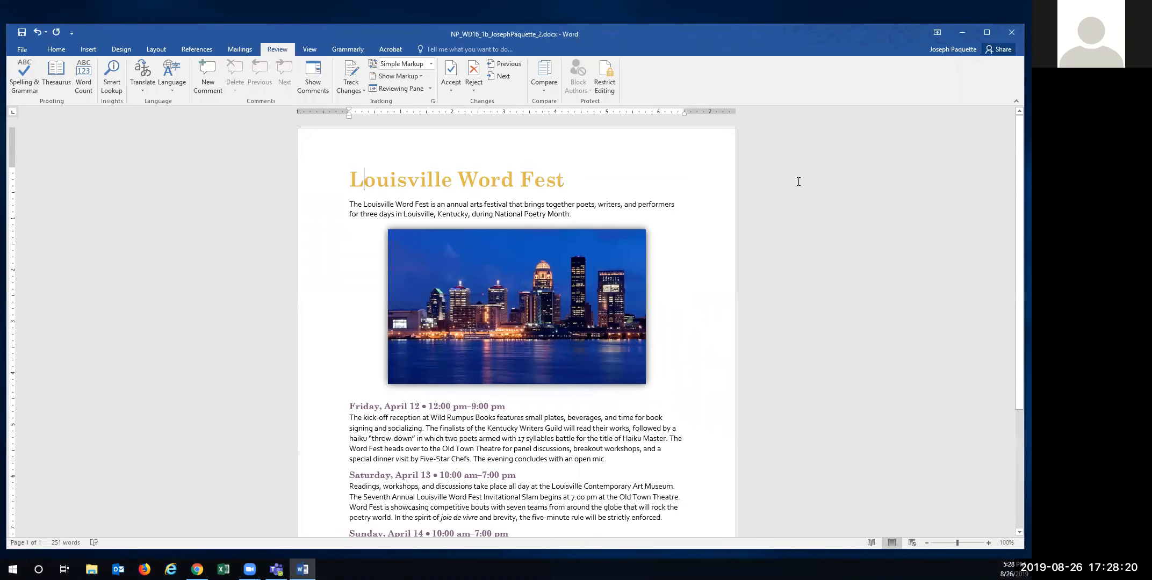